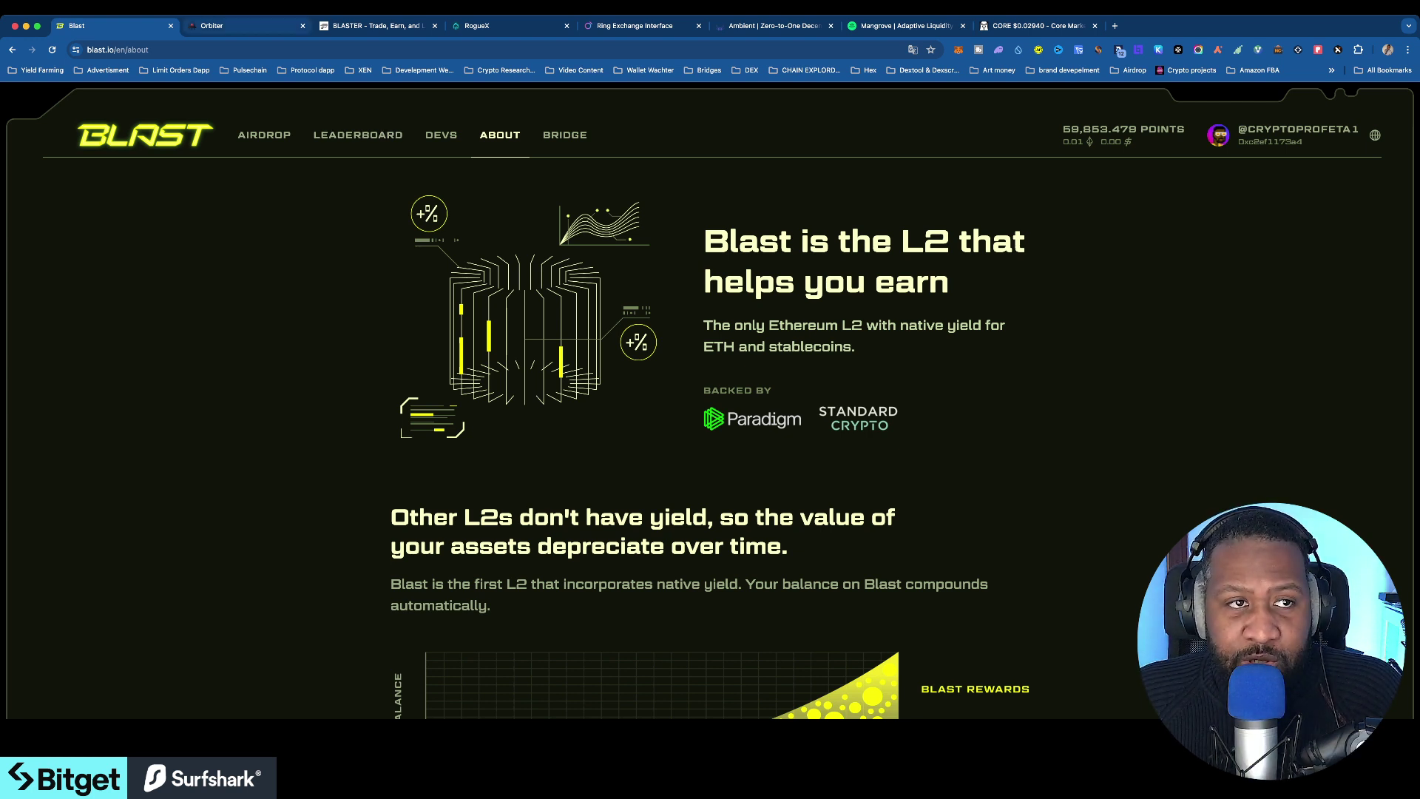
Switch to Orbiter Finance and set the destination chain of the ETH bridge to Blast.
left_click(237, 25)
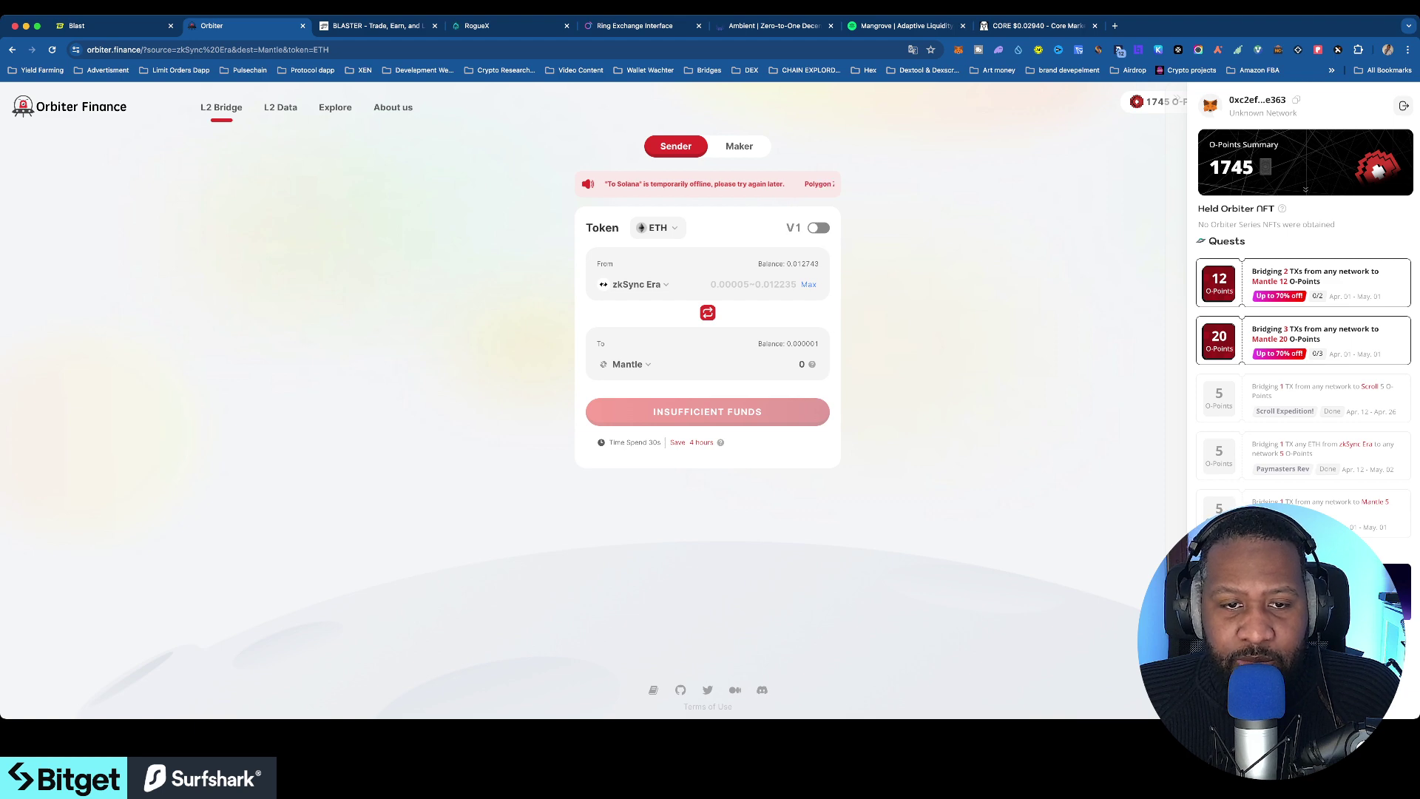
left_click(631, 365)
scroll(669, 449, "down", 3)
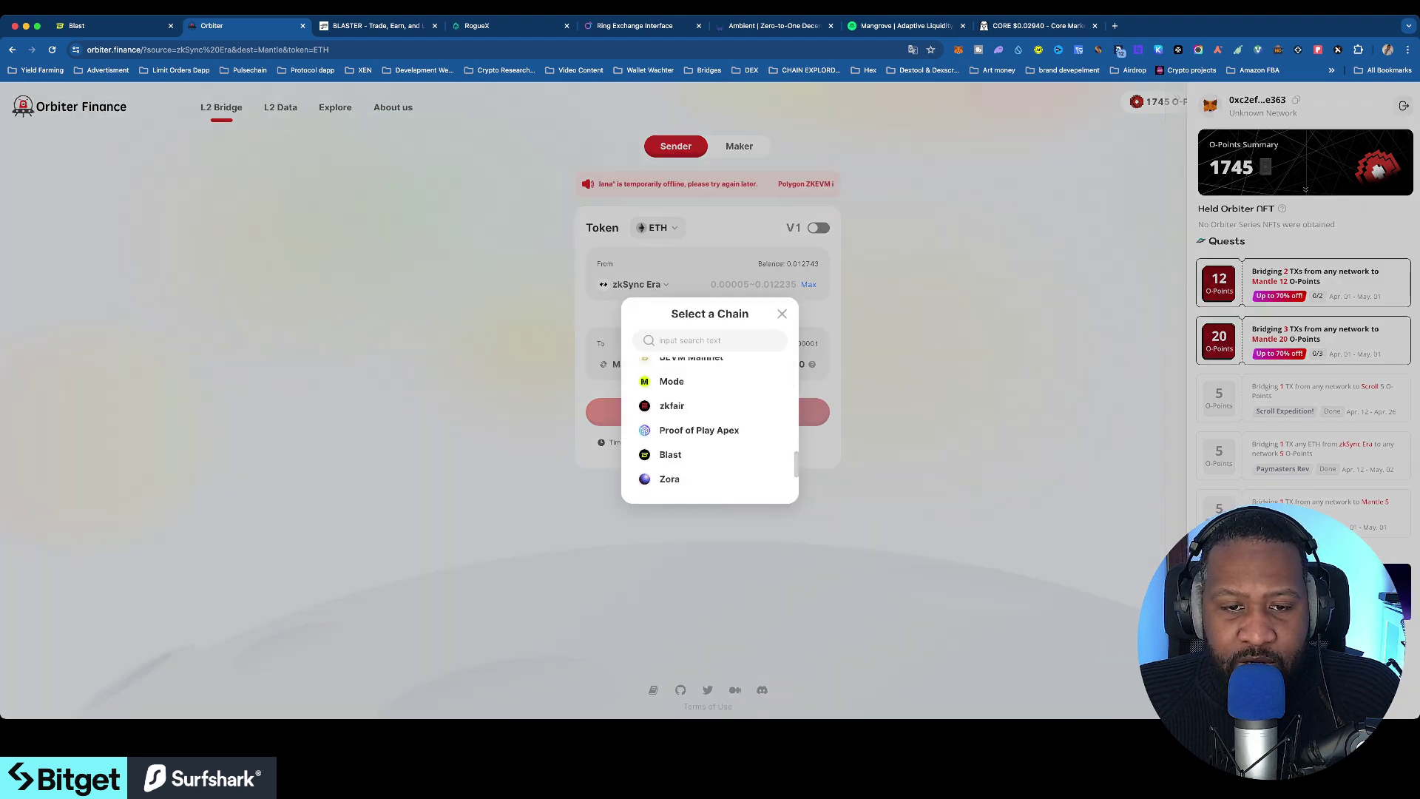
left_click(670, 455)
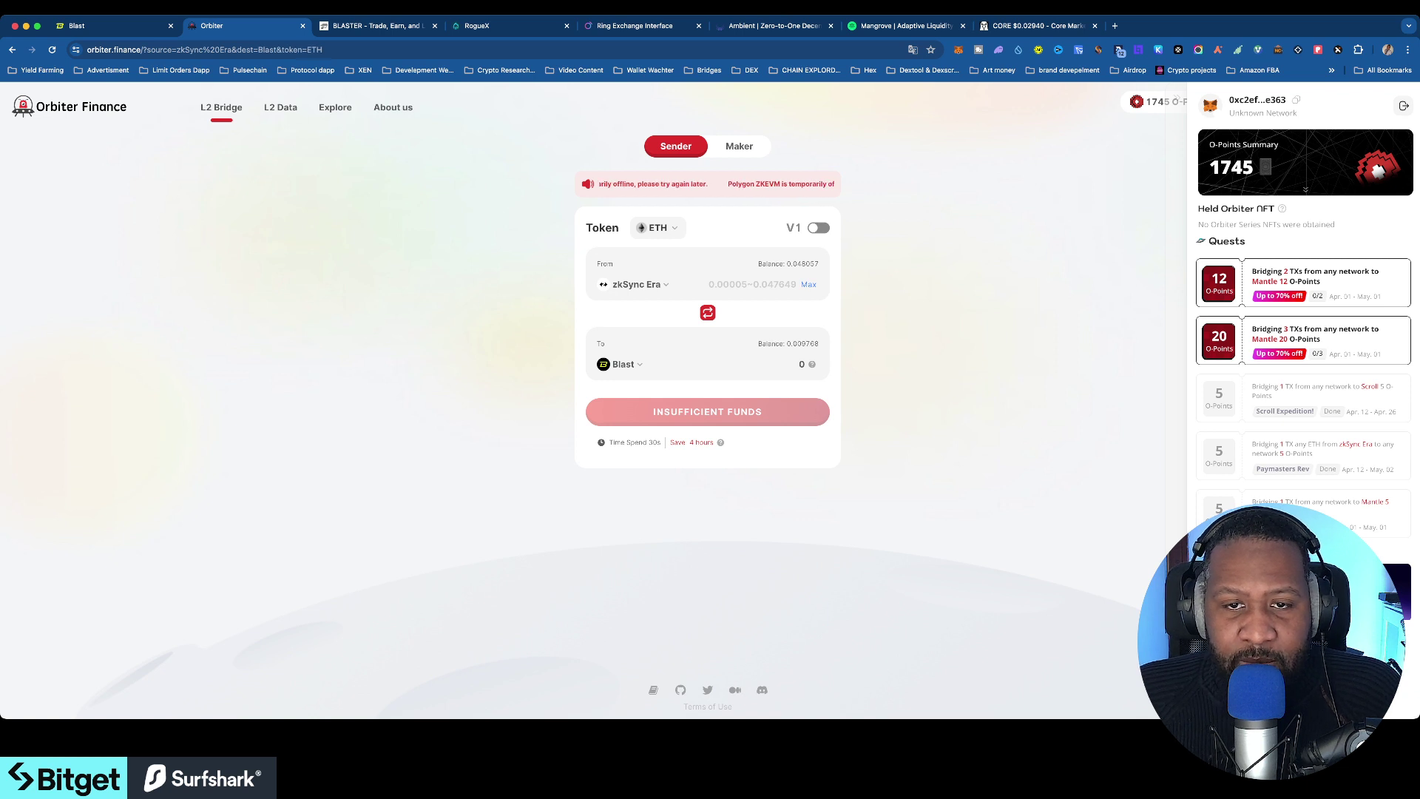
Set the amount bridged from zkSync Era to 0.036649 ETH and confirm sending the transfer.
left_click(809, 285)
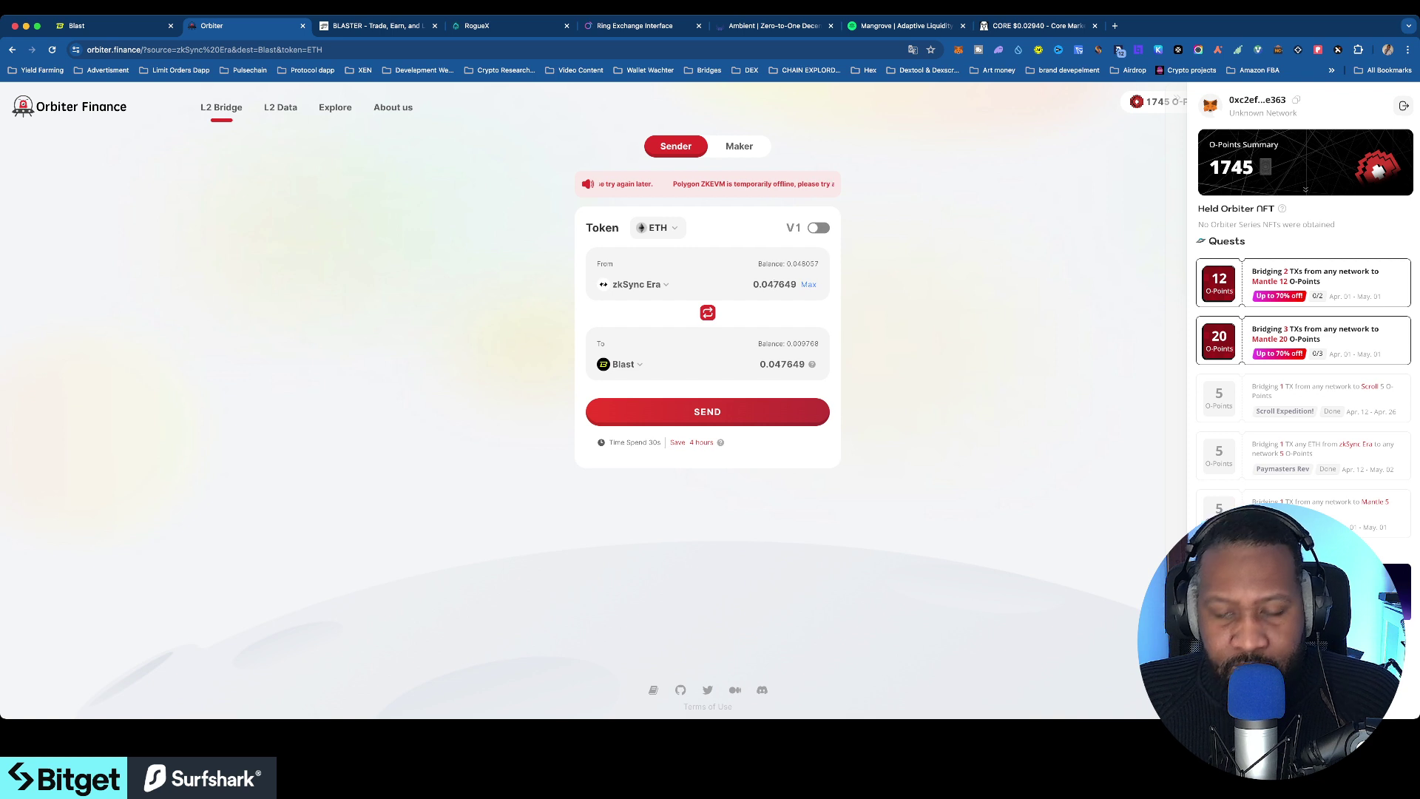
left_click_drag(774, 285, 769, 284)
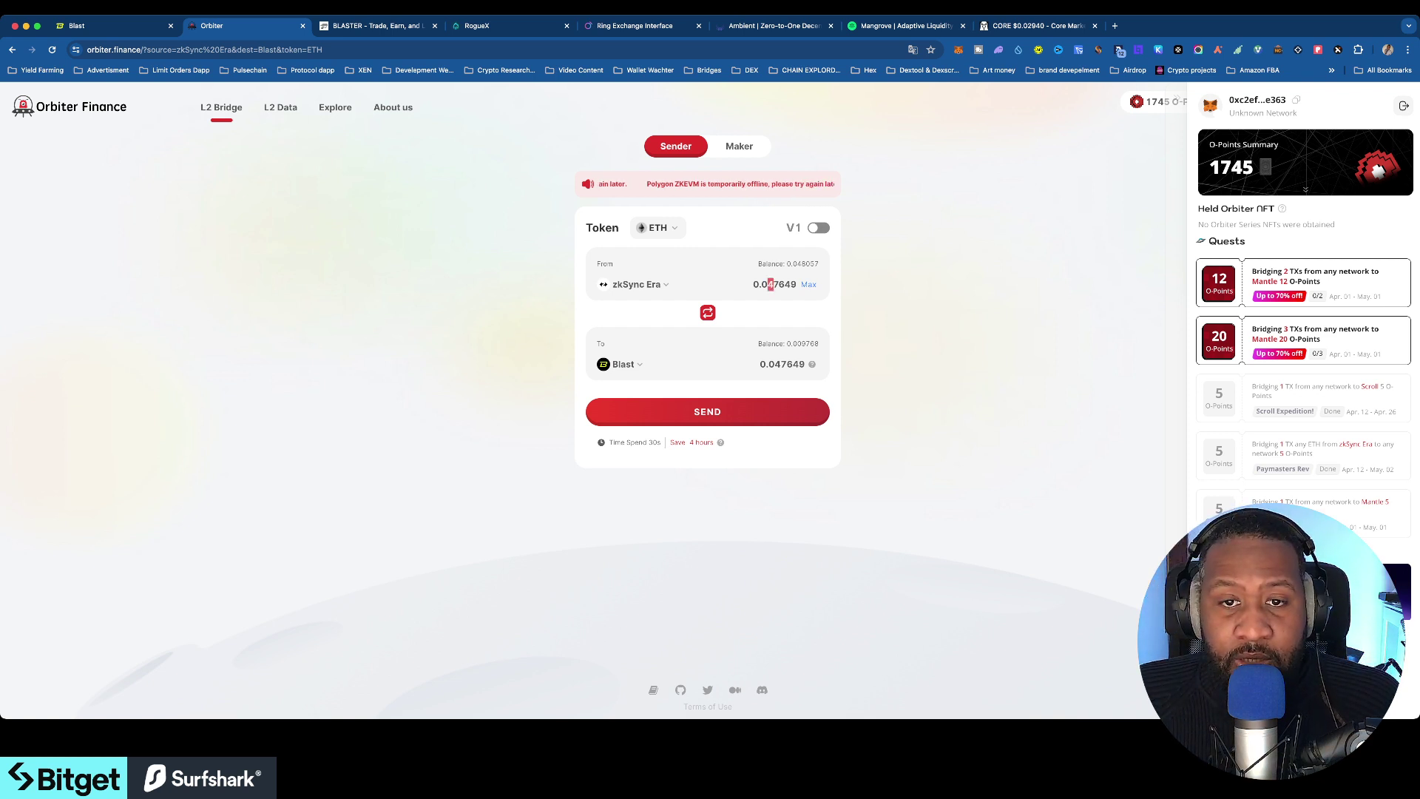
type("3")
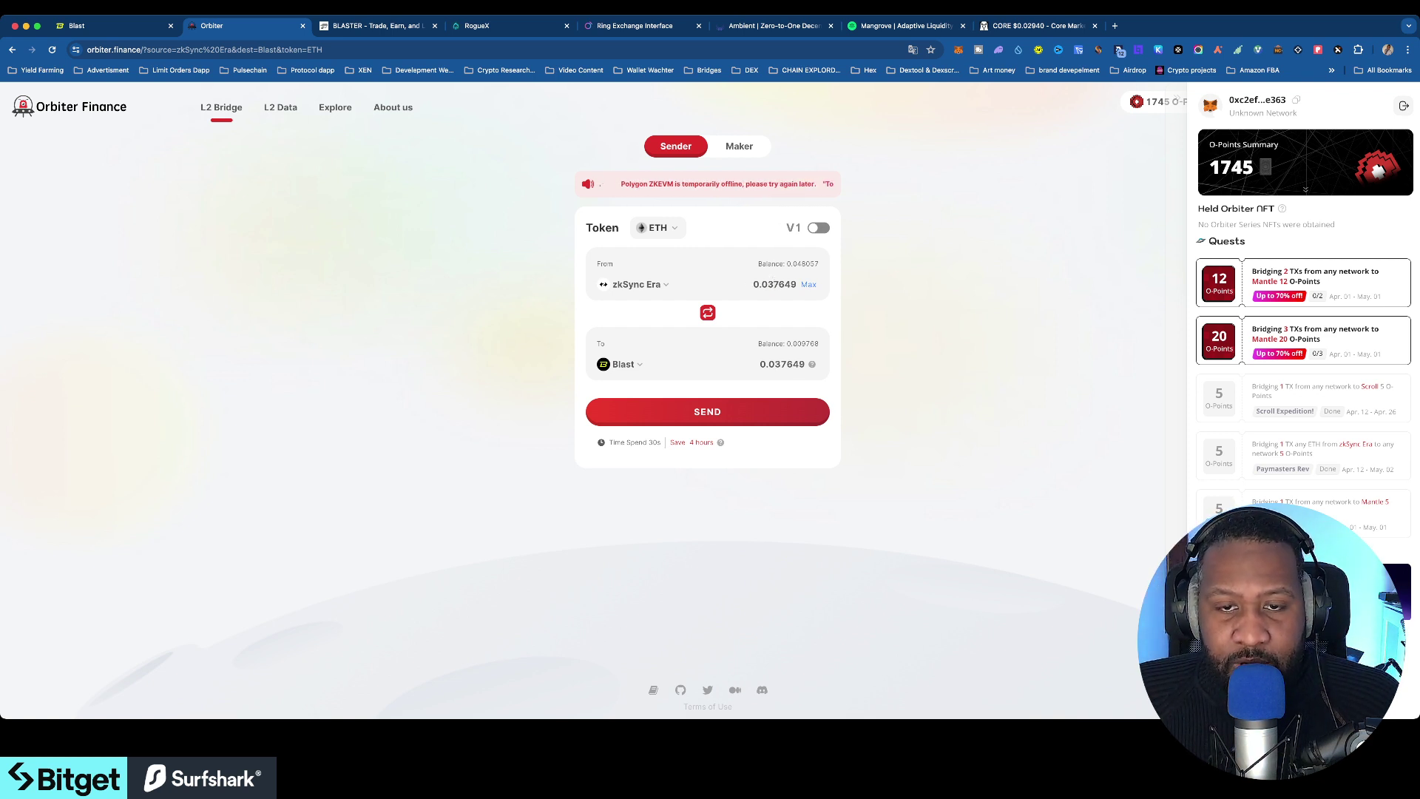
left_click_drag(779, 284, 774, 284)
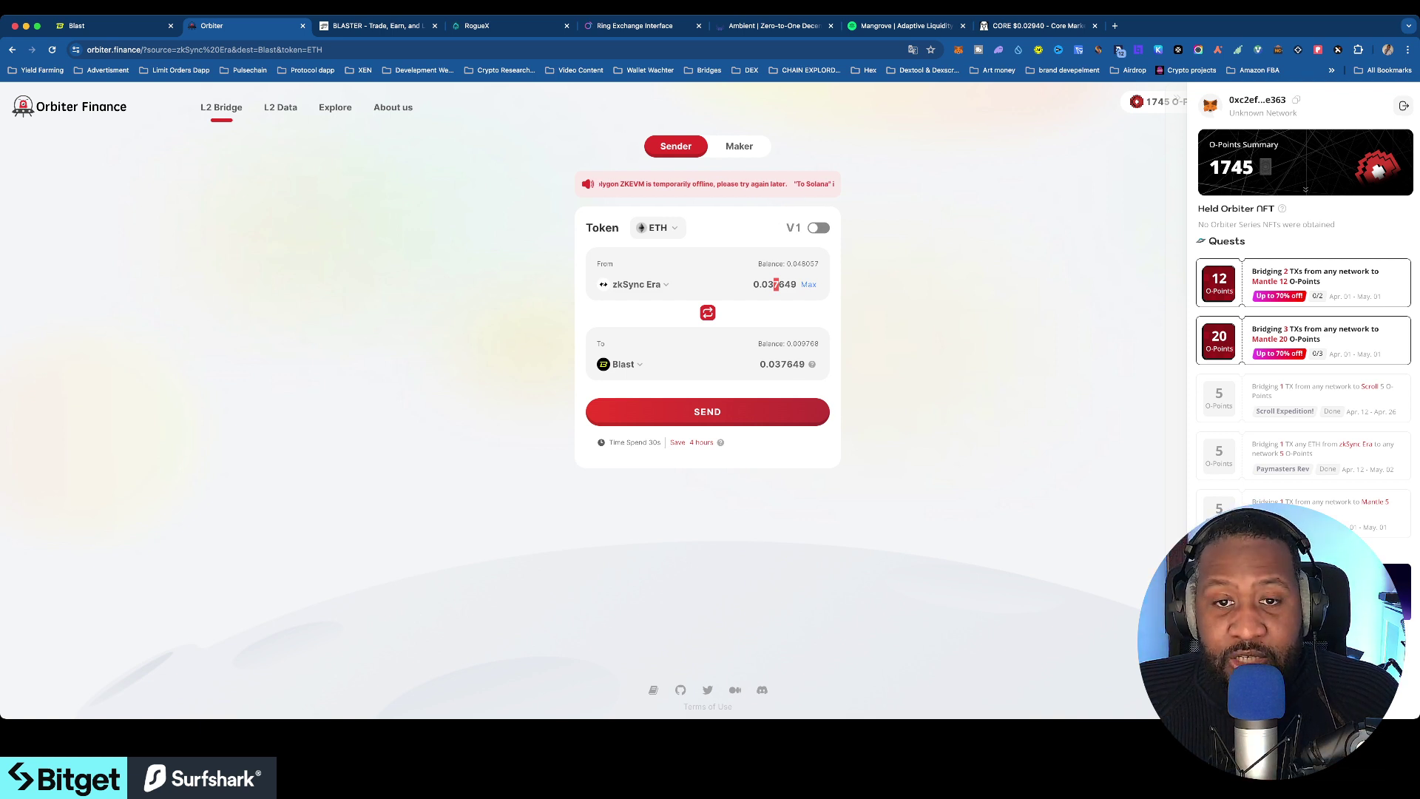
type("6")
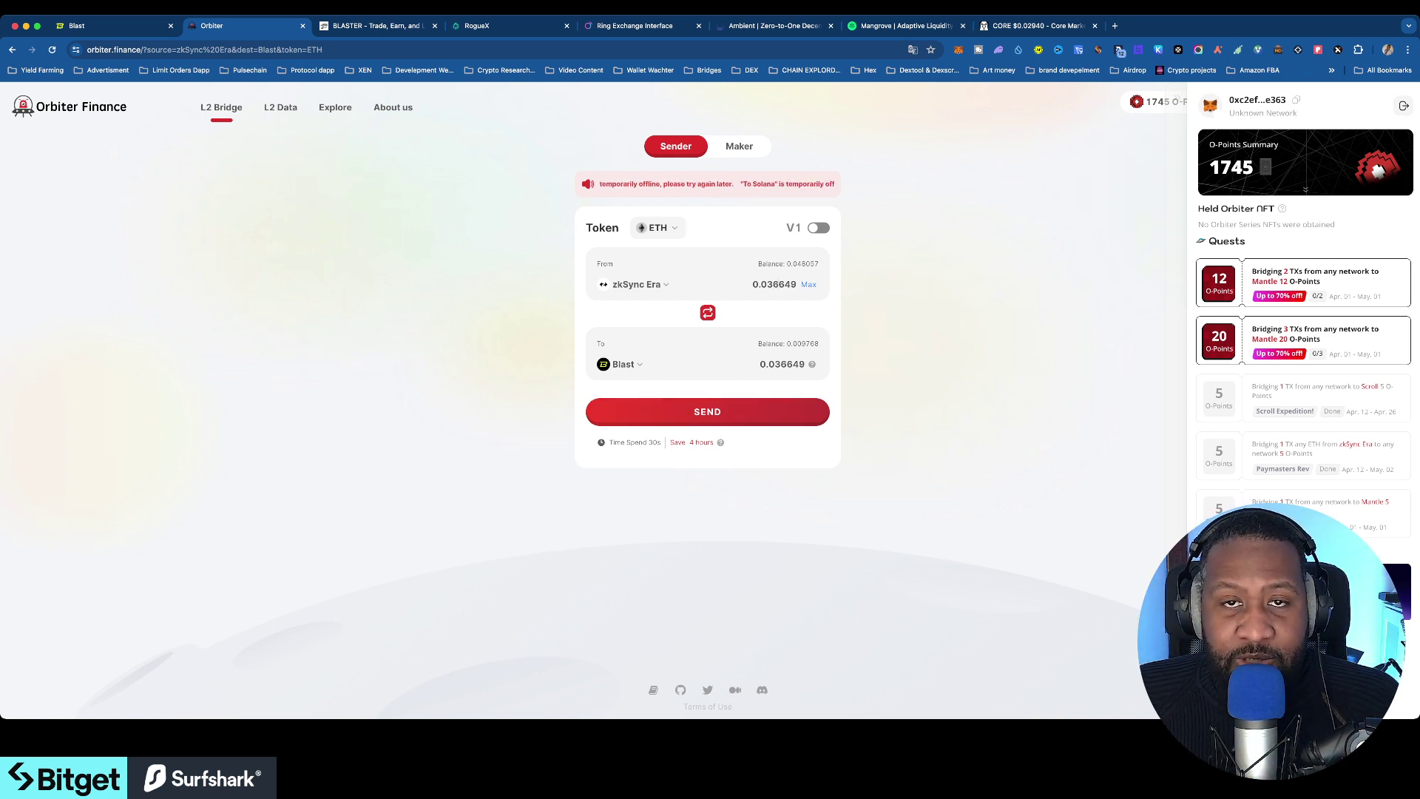
left_click(707, 412)
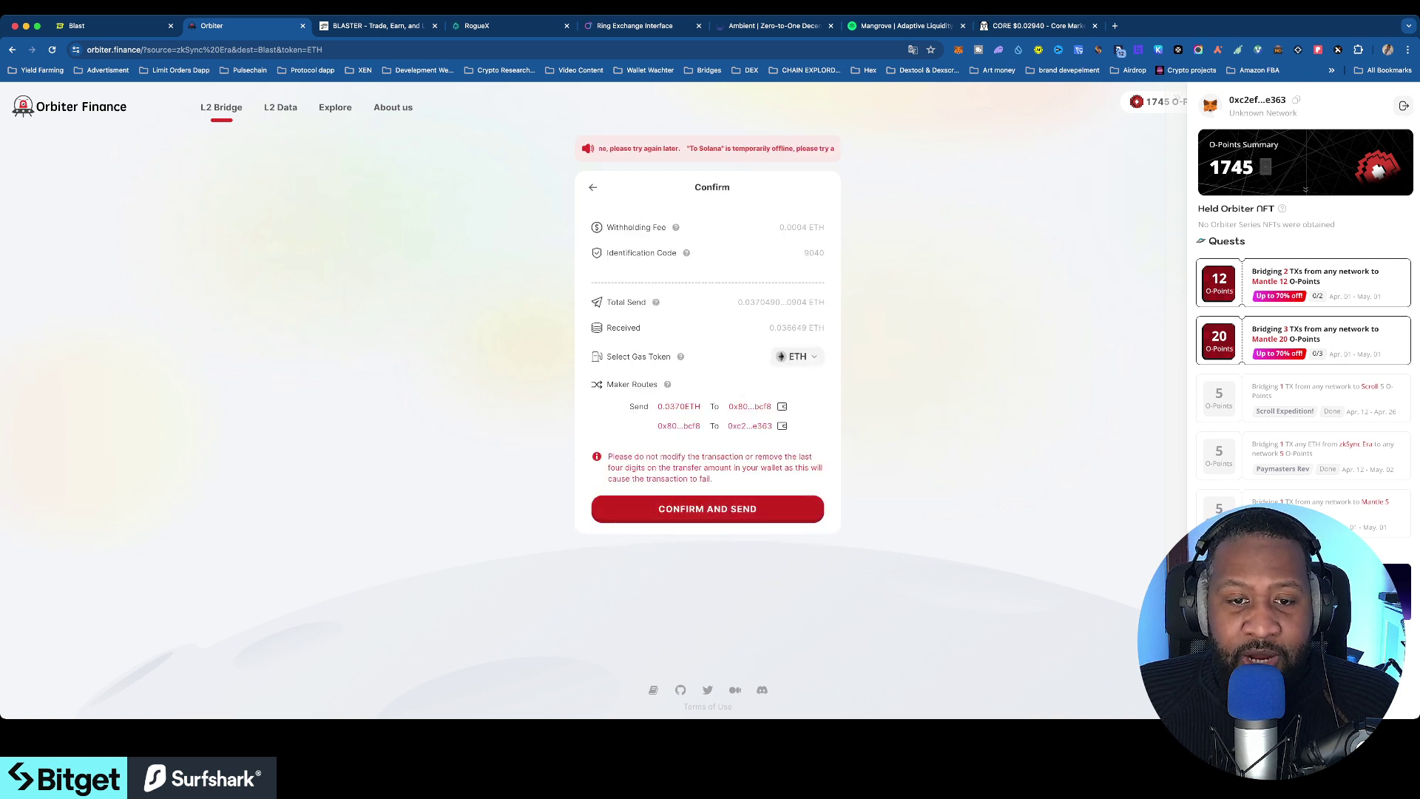
left_click(707, 509)
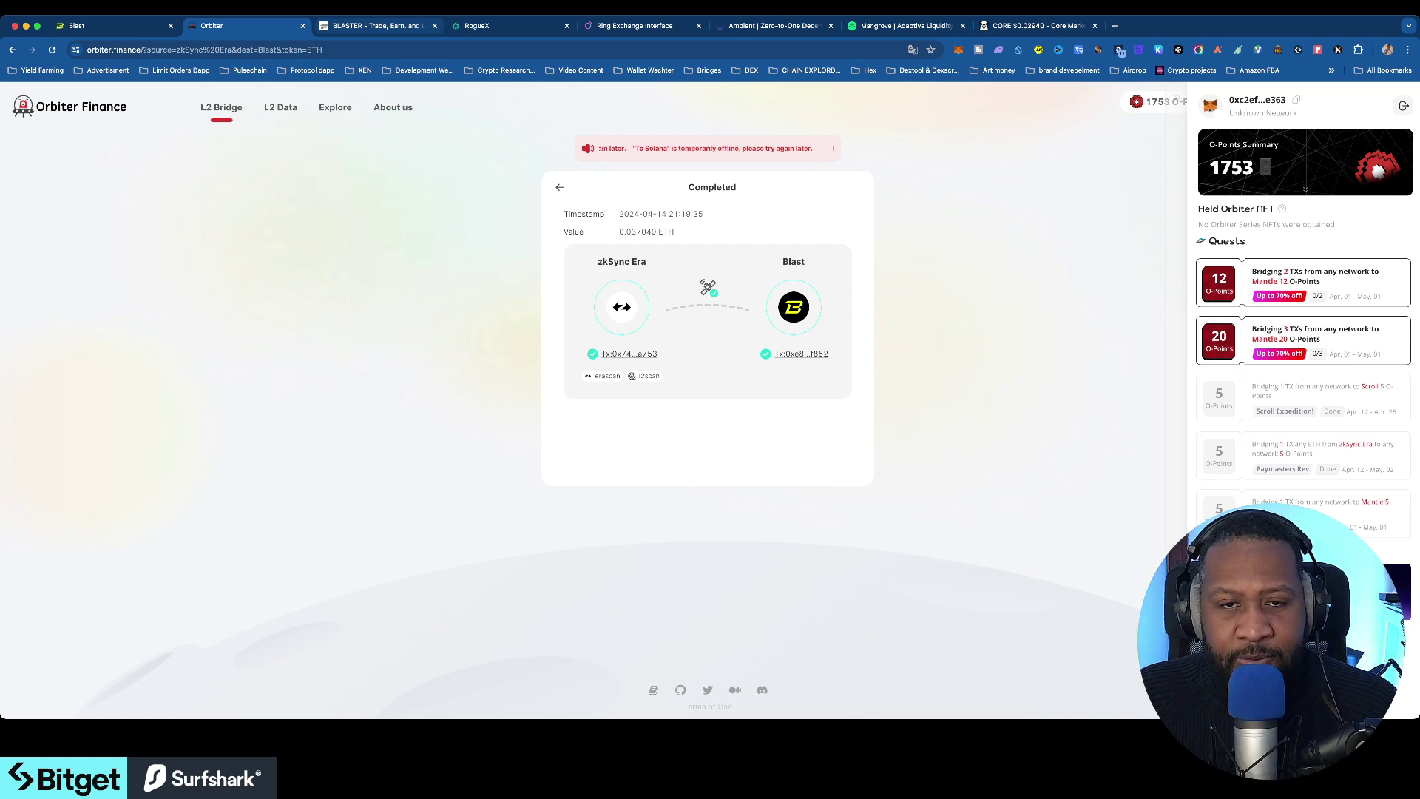
Switch to the Blaster site and open the details page of its Pre-Generation airdrop phase.
key("ctrl+Tab")
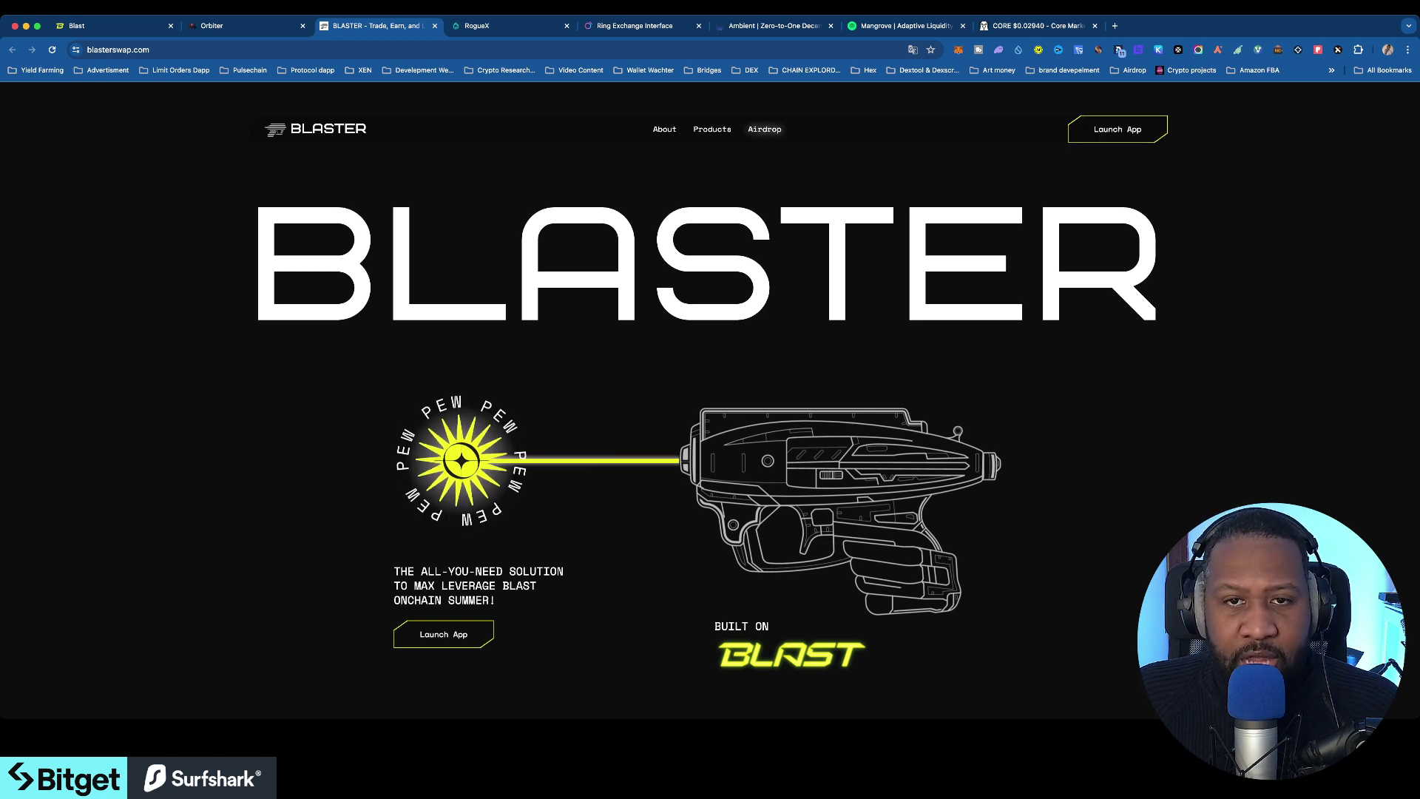
left_click(764, 129)
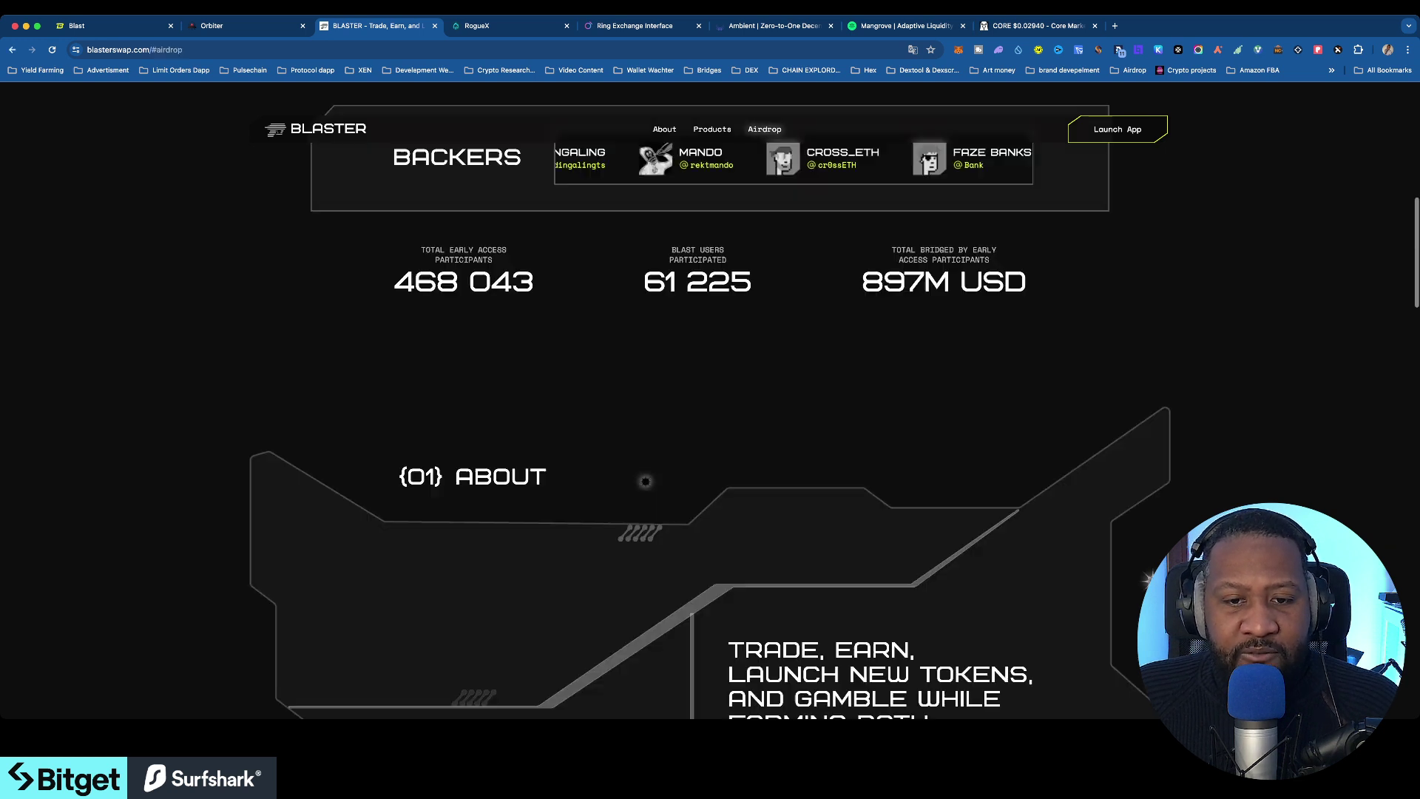
scroll(711, 400, "up", 2)
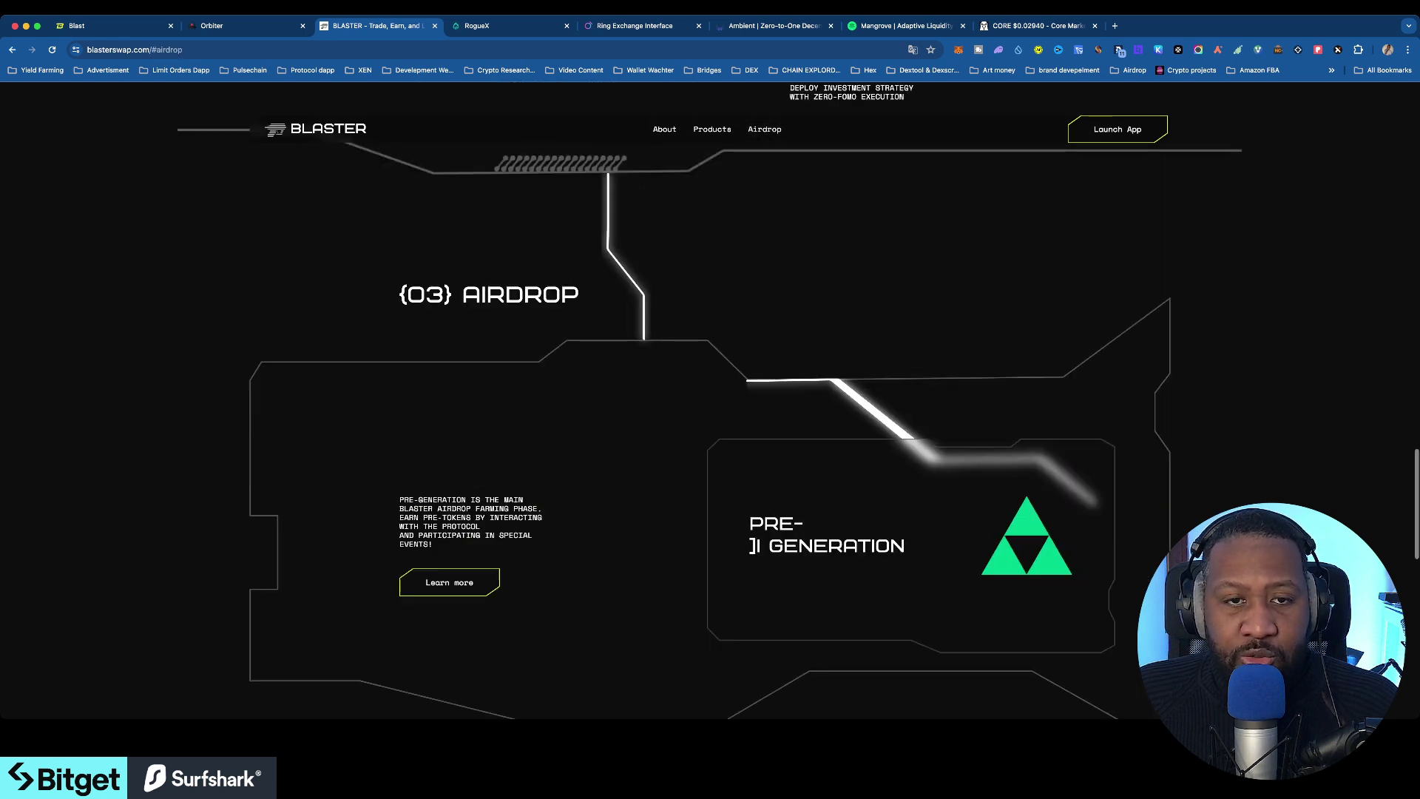
scroll(710, 399, "down", 2)
scroll(711, 399, "up", 5)
scroll(710, 399, "up", 2)
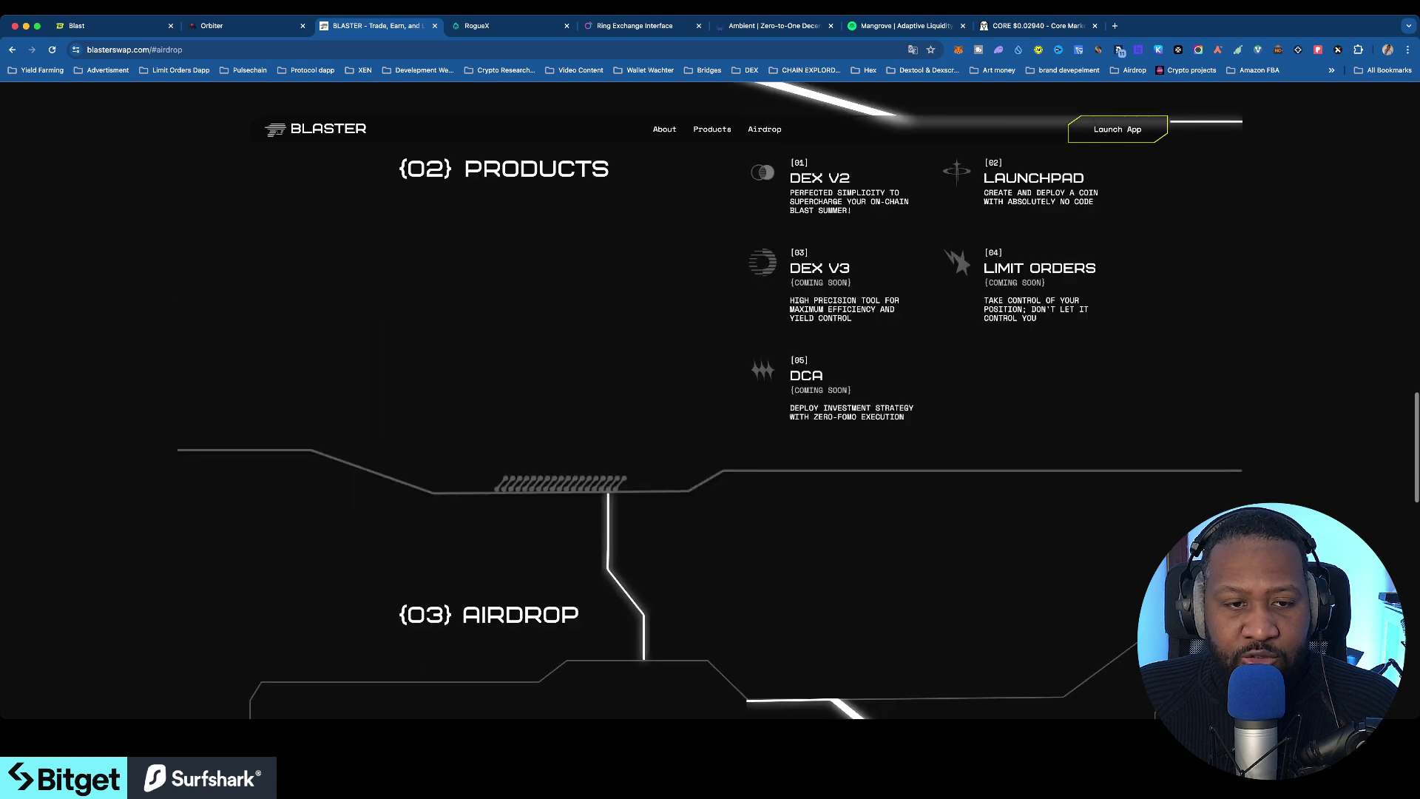
scroll(710, 400, "down", 6)
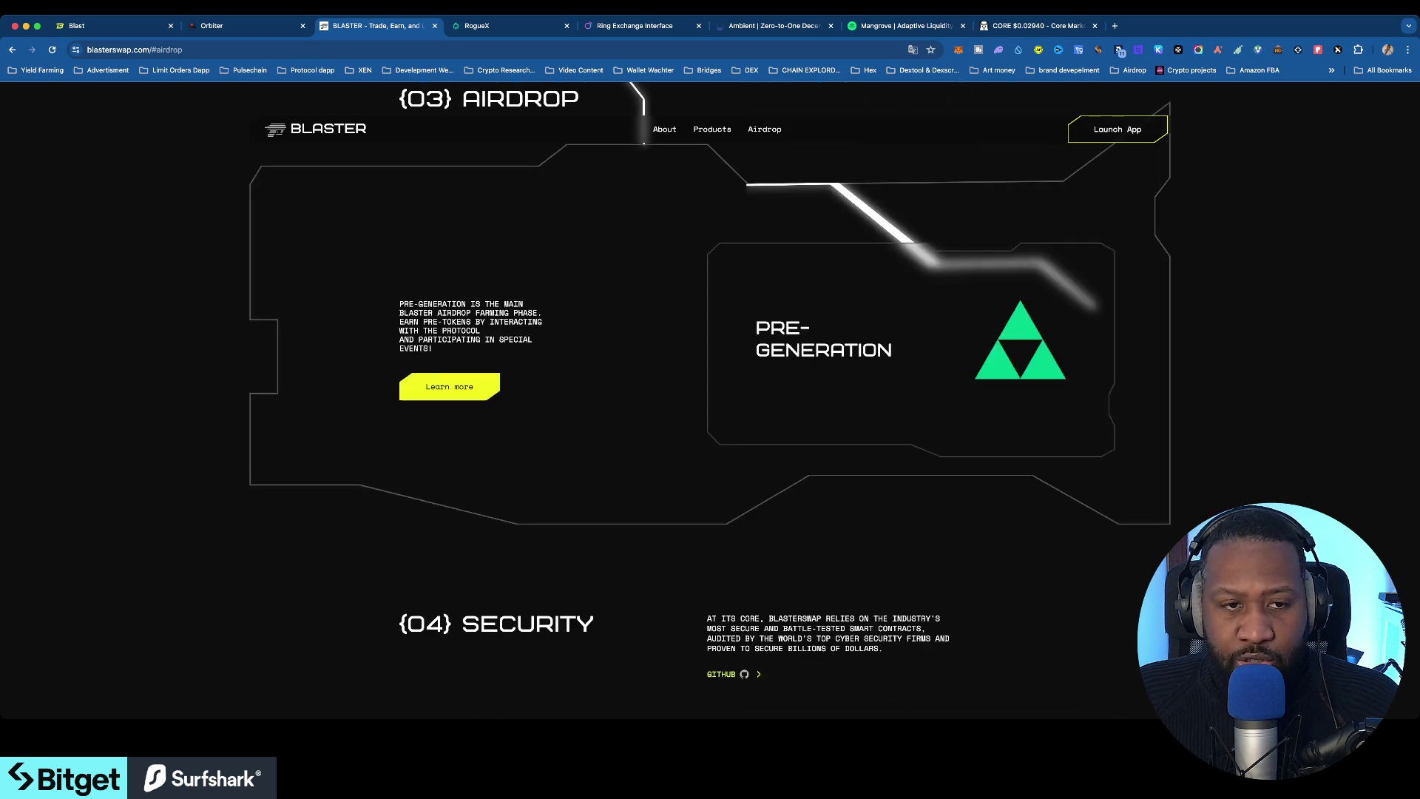
left_click(449, 386)
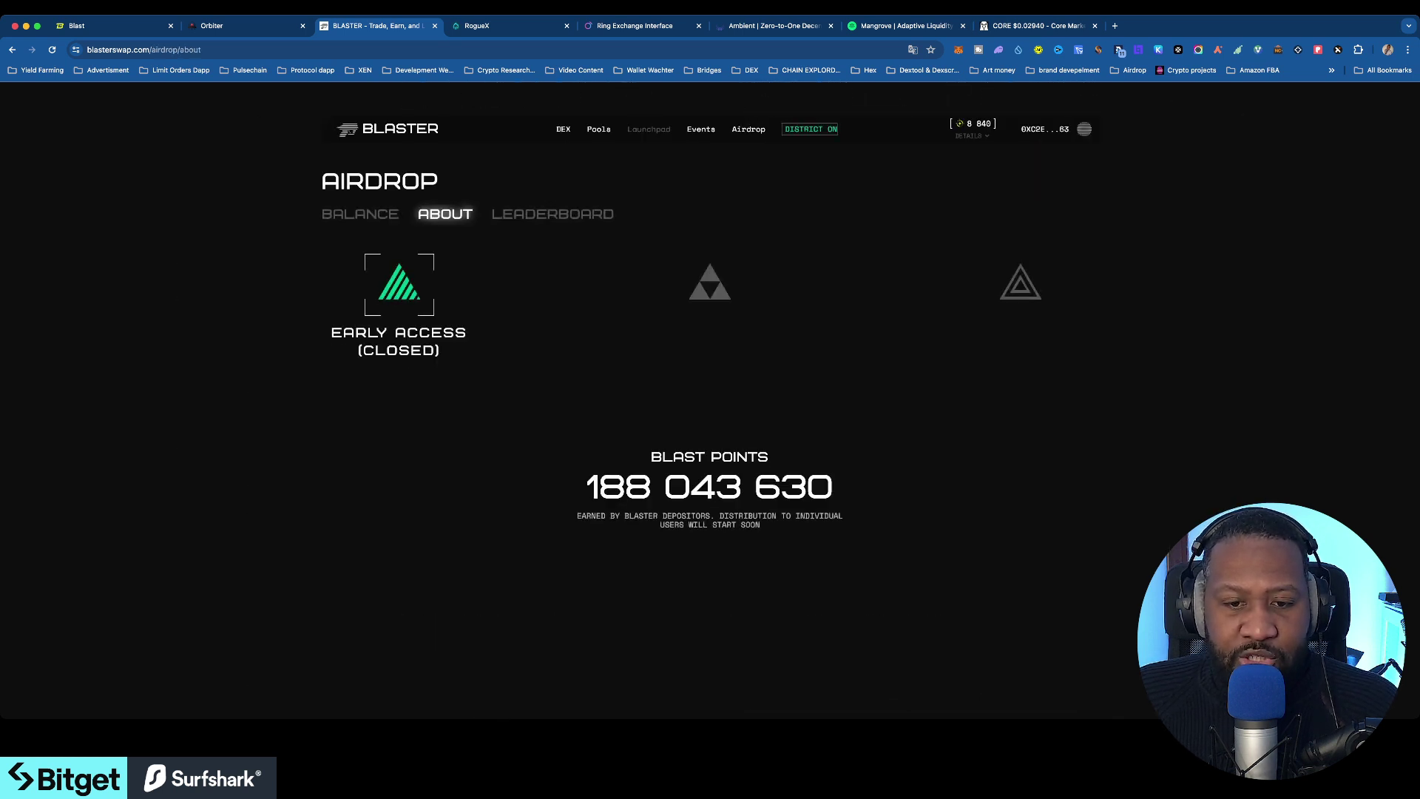
Examine how Blaster rewards are earned, covering the trading, activity, LP and referral rewards and the Pre-Generation rules.
scroll(710, 399, "down", 9)
scroll(710, 399, "down", 2)
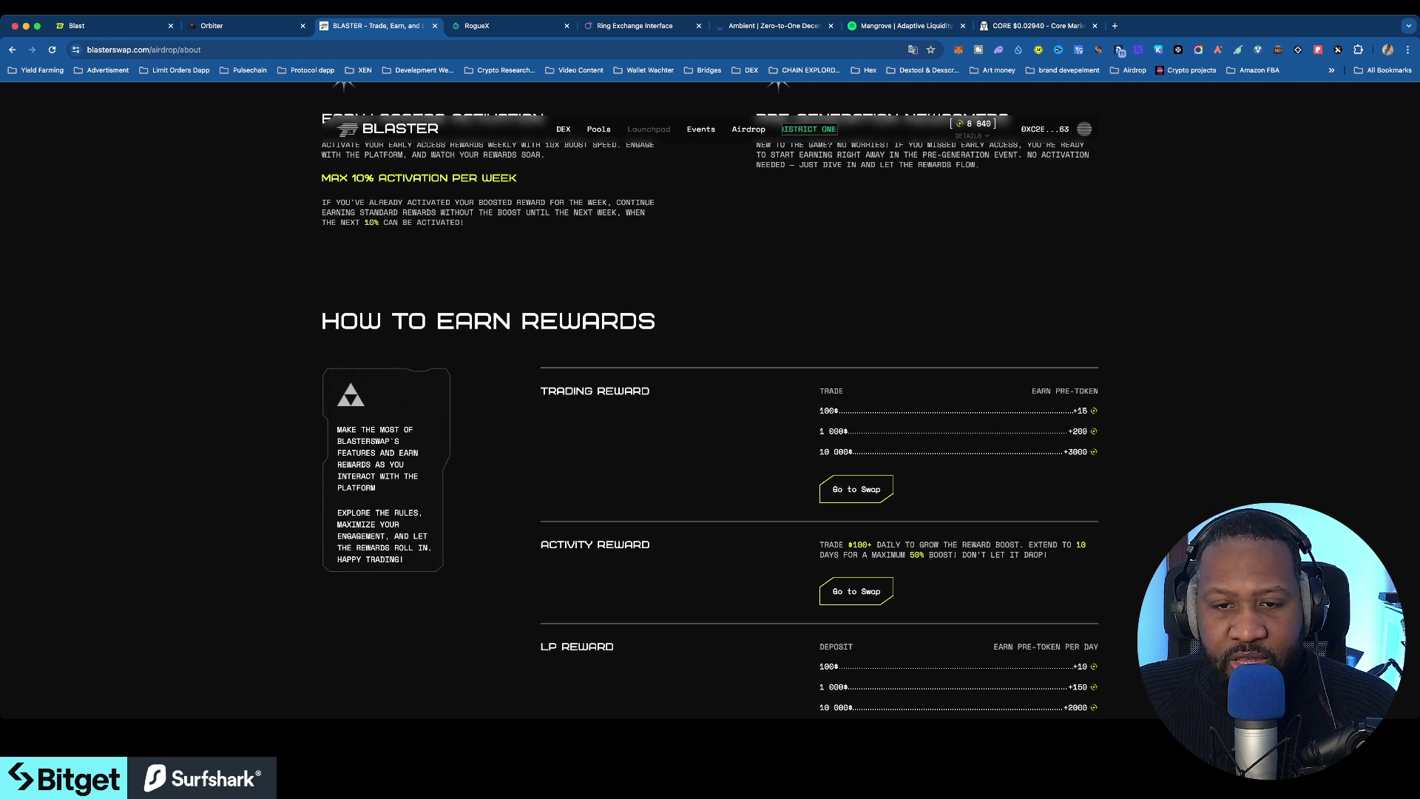
scroll(701, 579, "up", 5)
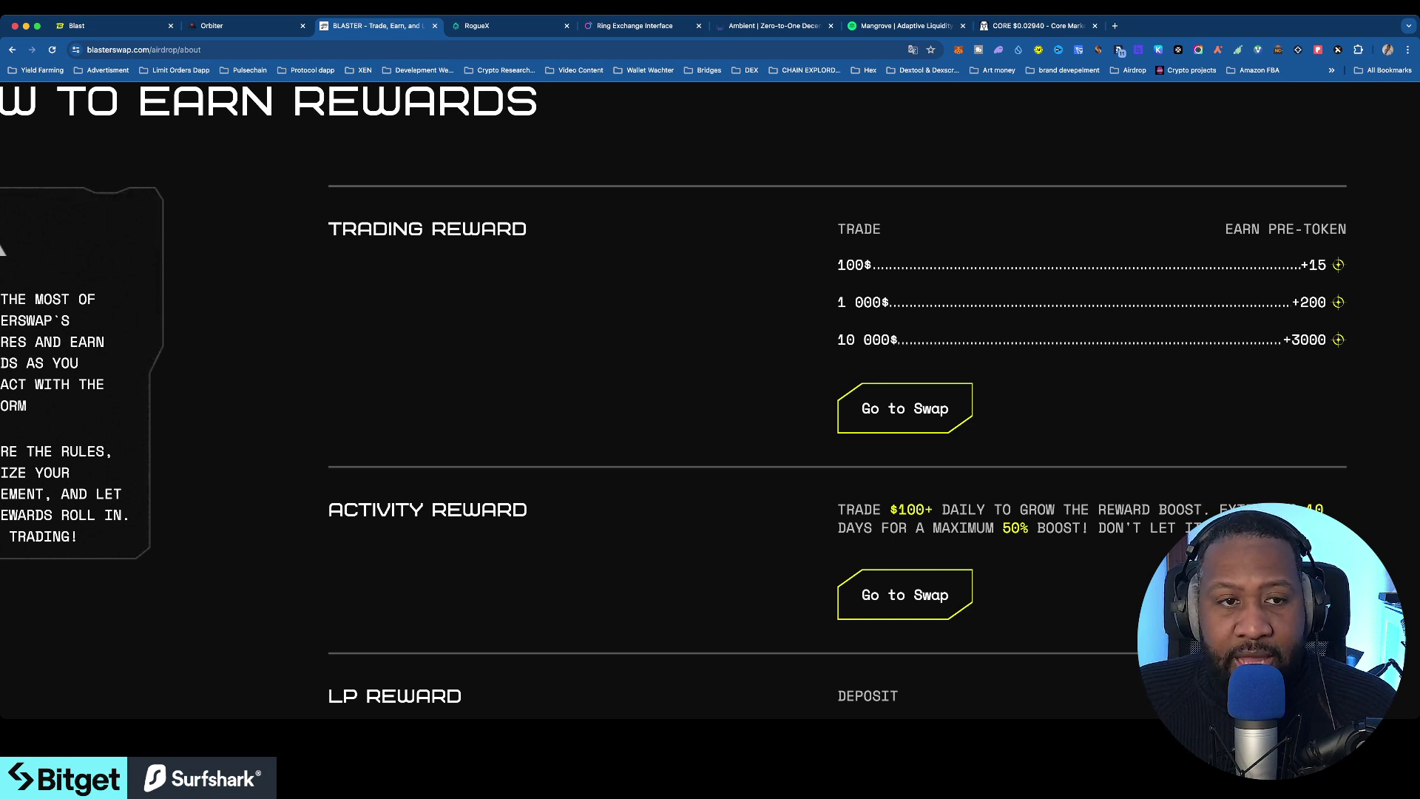
scroll(903, 329, "down", 5)
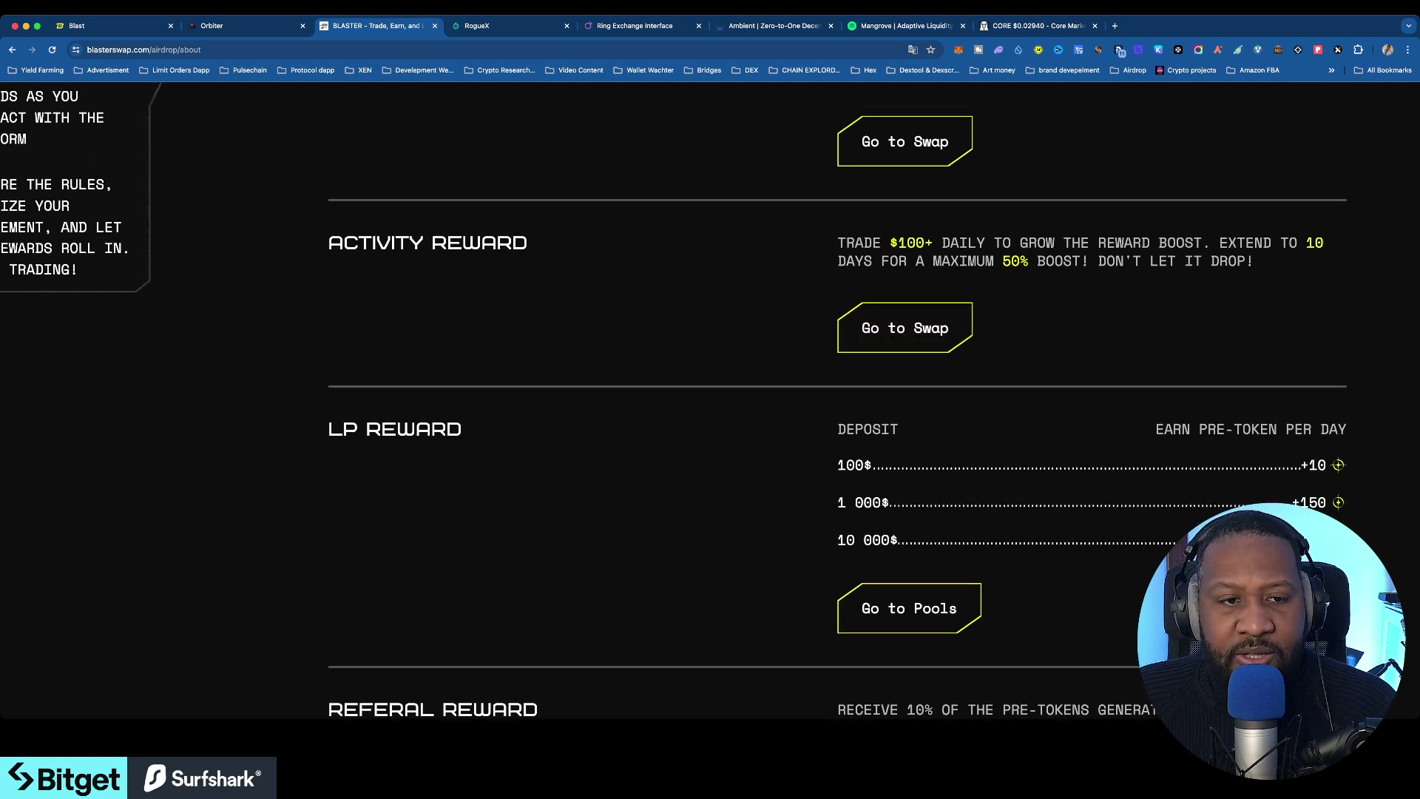
scroll(711, 400, "down", 2)
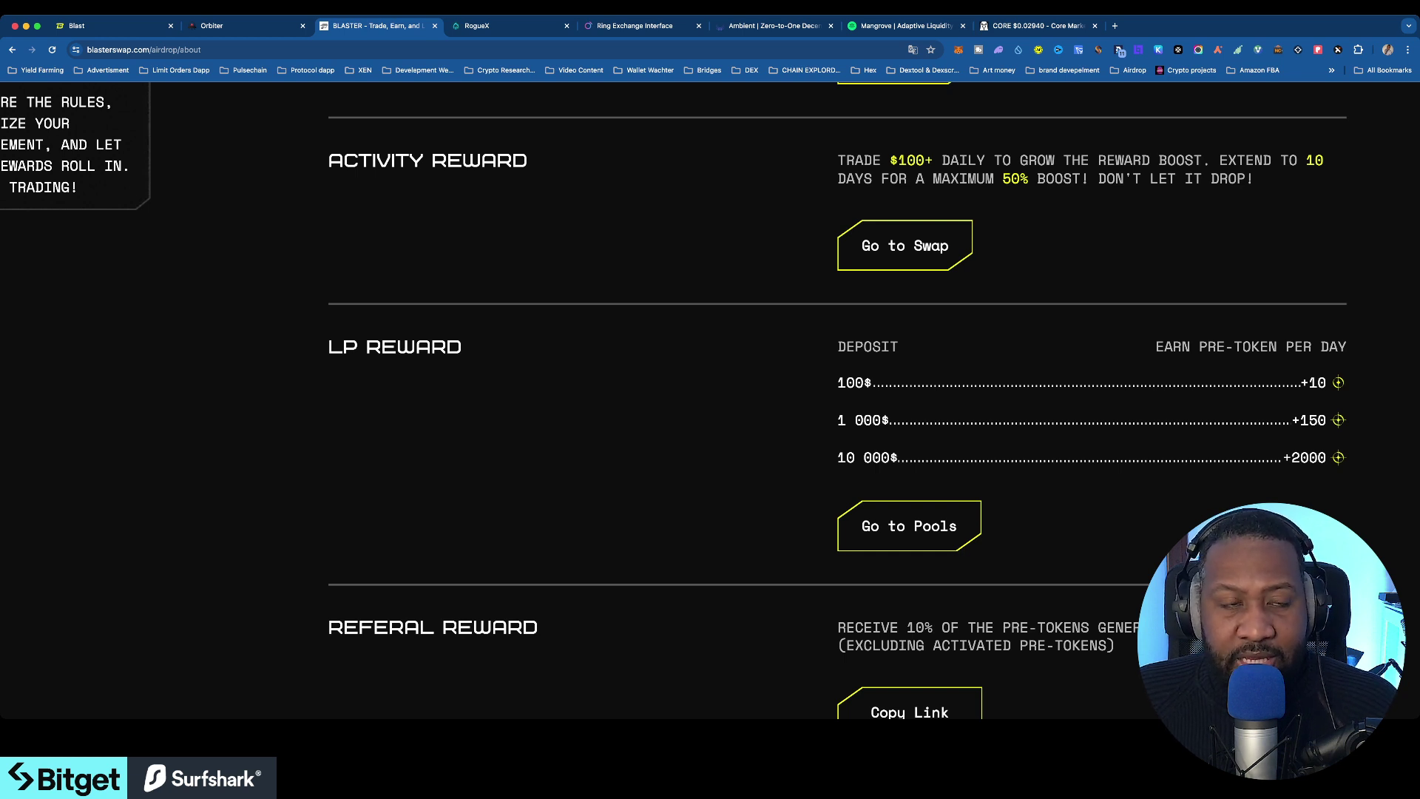
scroll(710, 399, "up", 10)
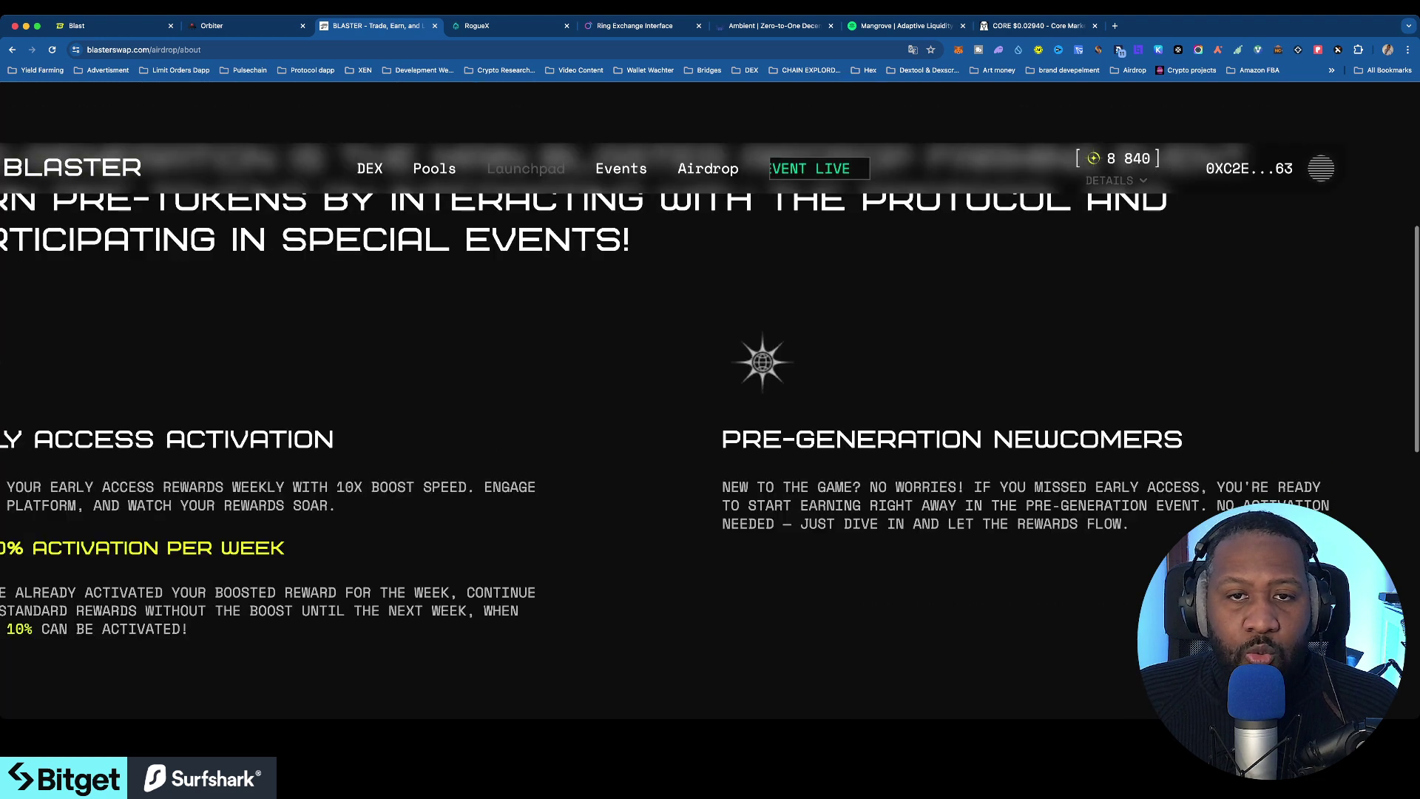
scroll(710, 399, "up", 3)
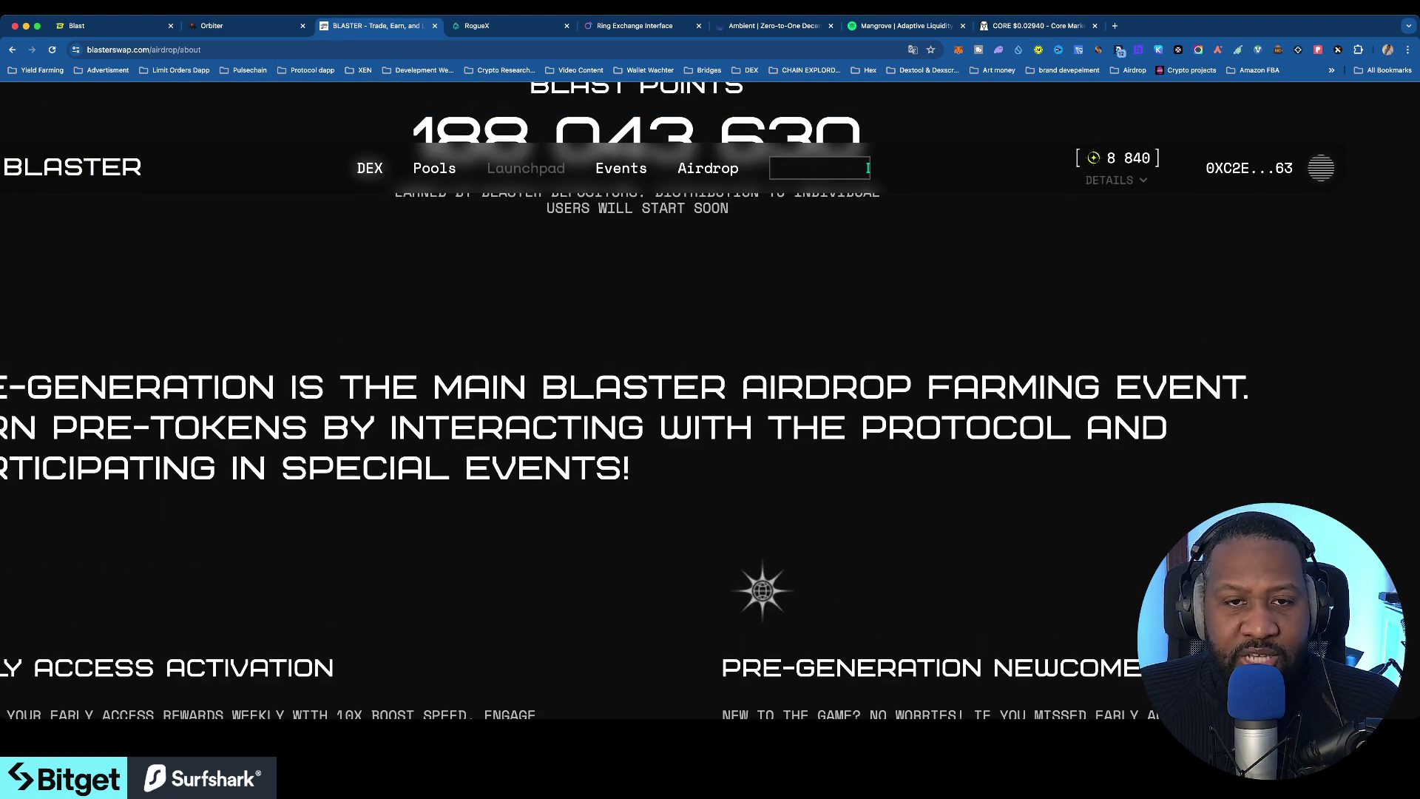
Open Blaster's DEX and choose ETH as the token to pay and USDB as the token to receive.
left_click(370, 168)
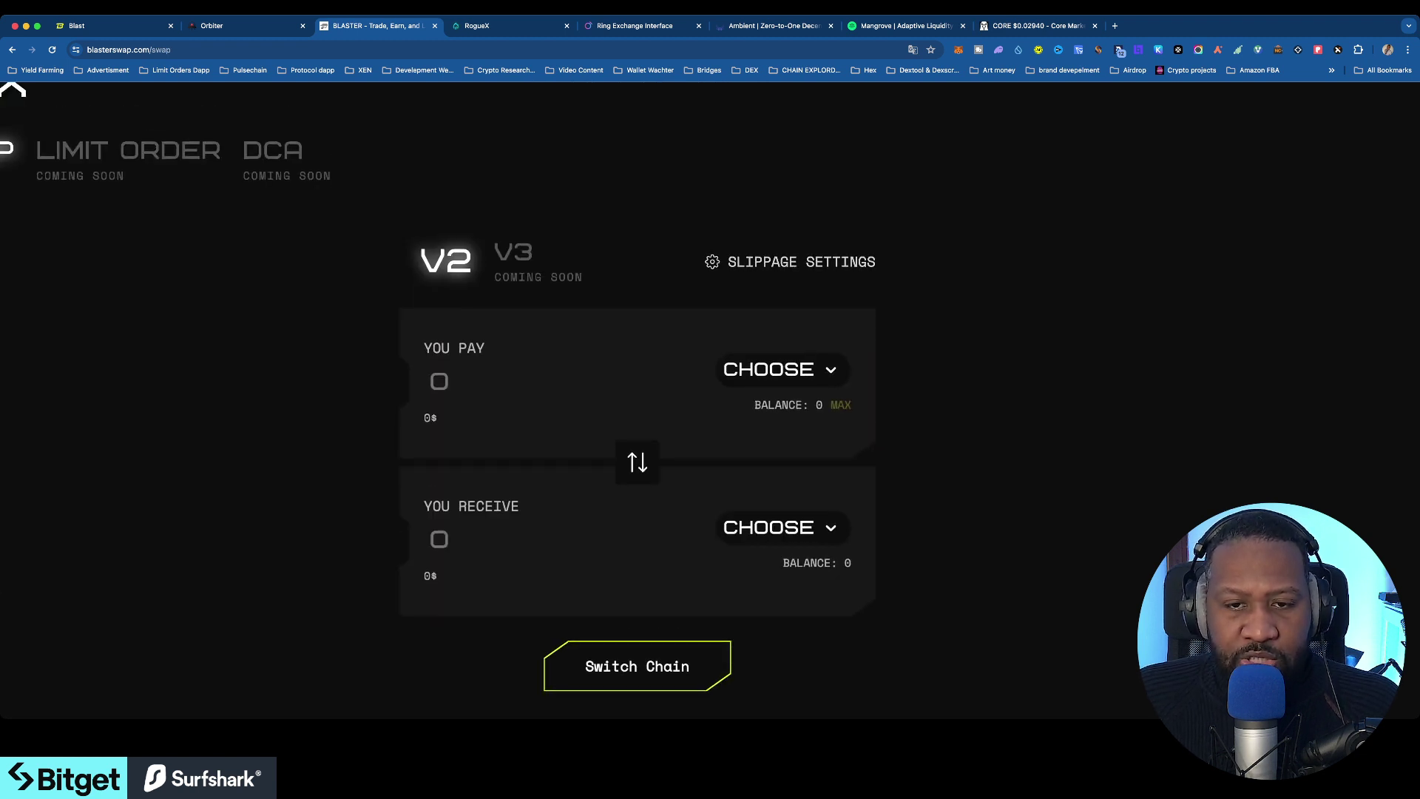
left_click(783, 370)
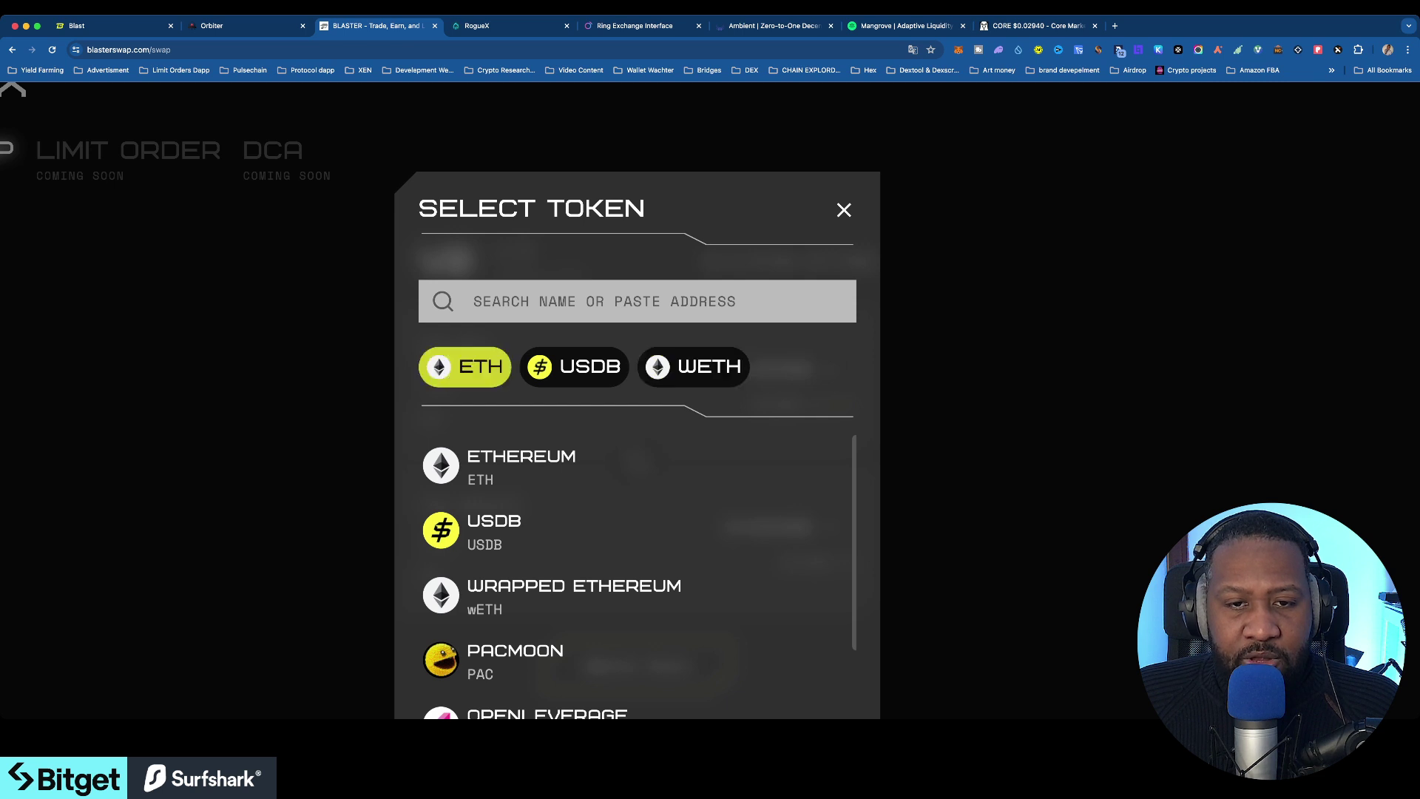
left_click(465, 367)
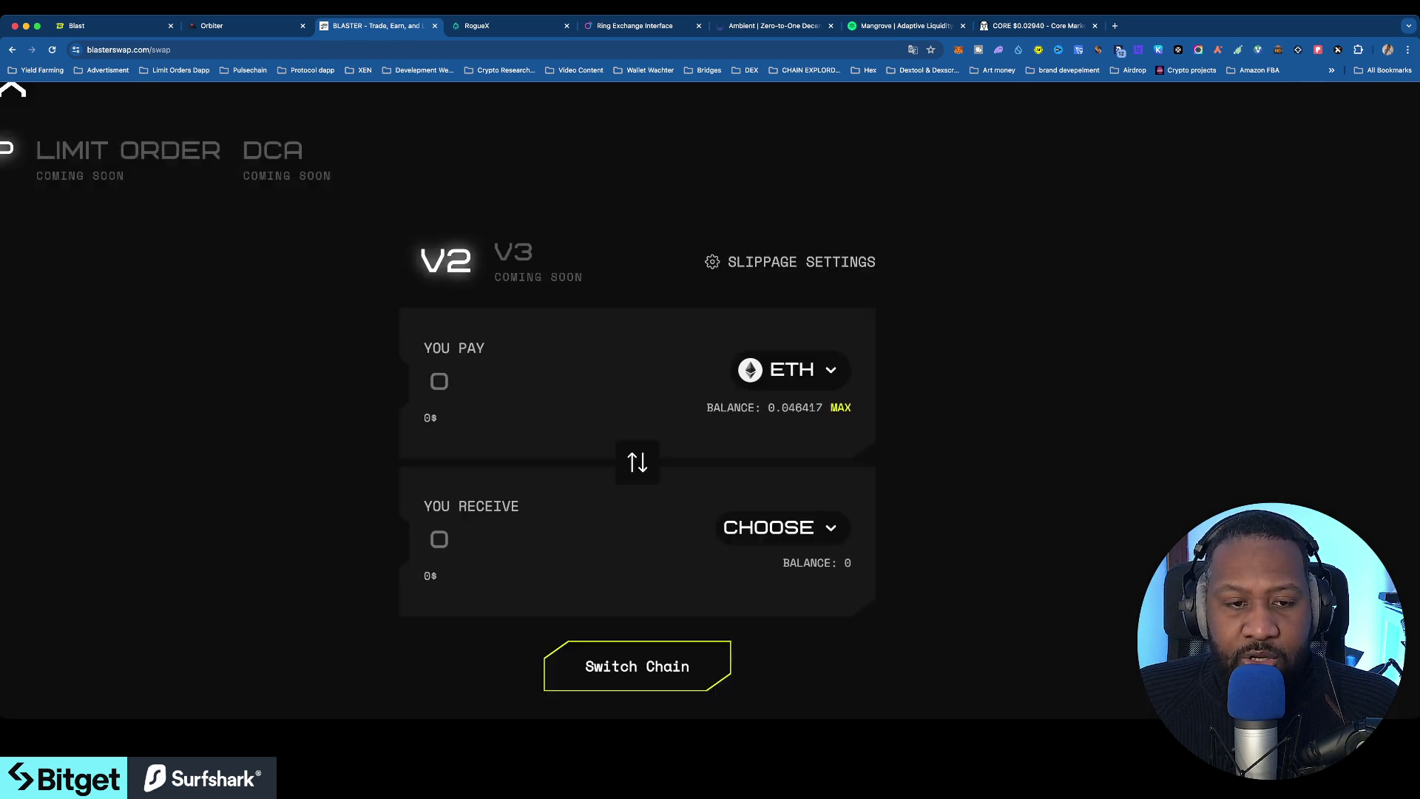
left_click(783, 527)
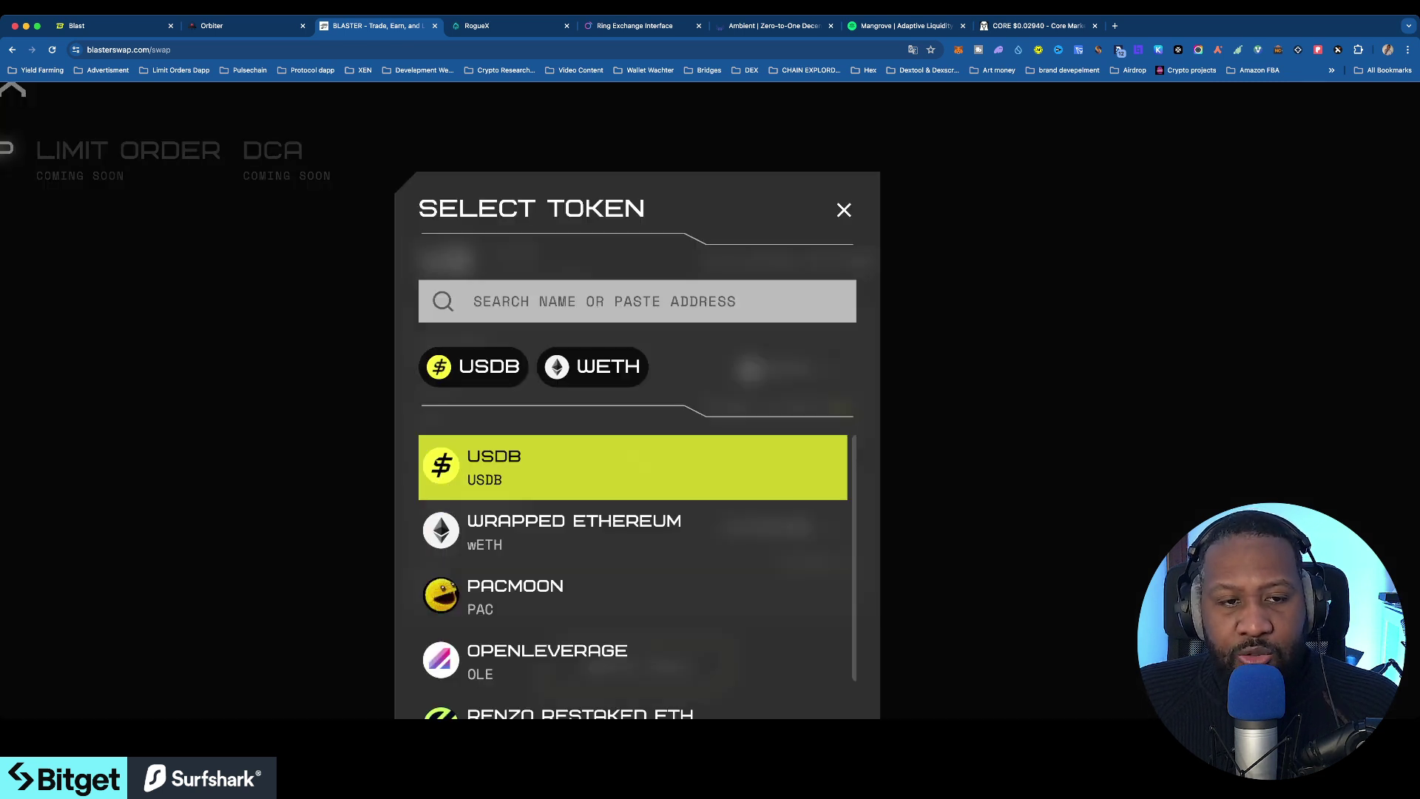
left_click(633, 467)
Set the amount of ETH to pay in the swap to 0.035.
left_click(440, 382)
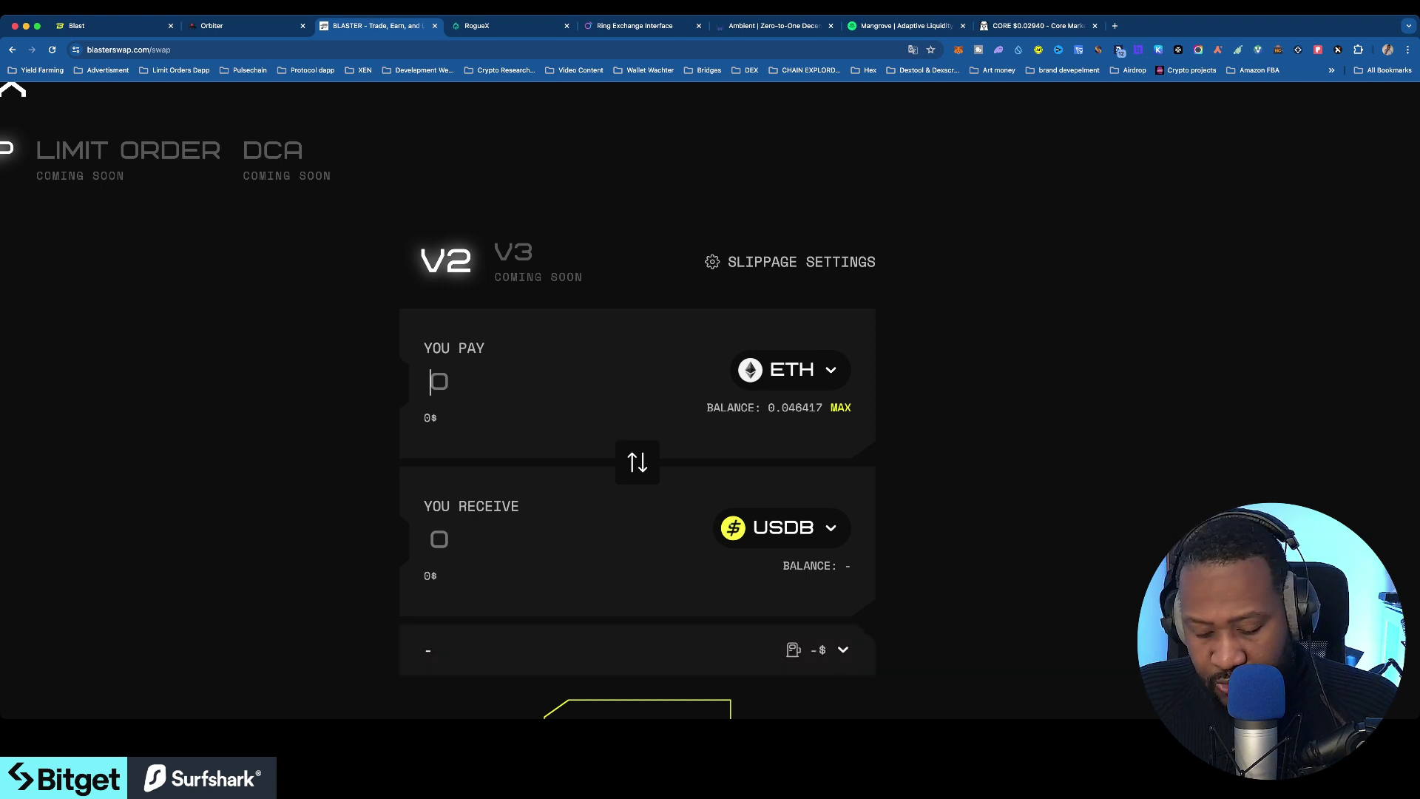
type("0.")
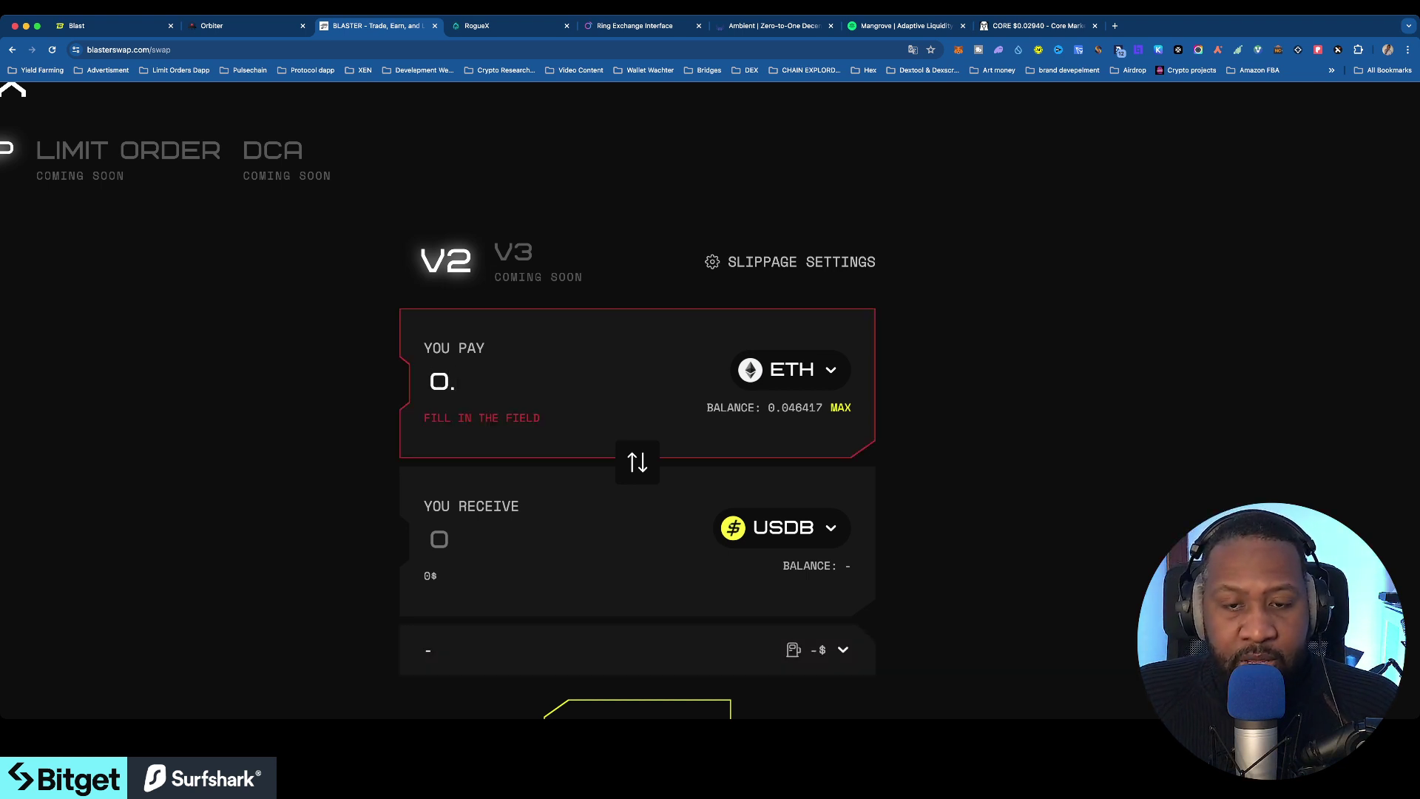
type("0")
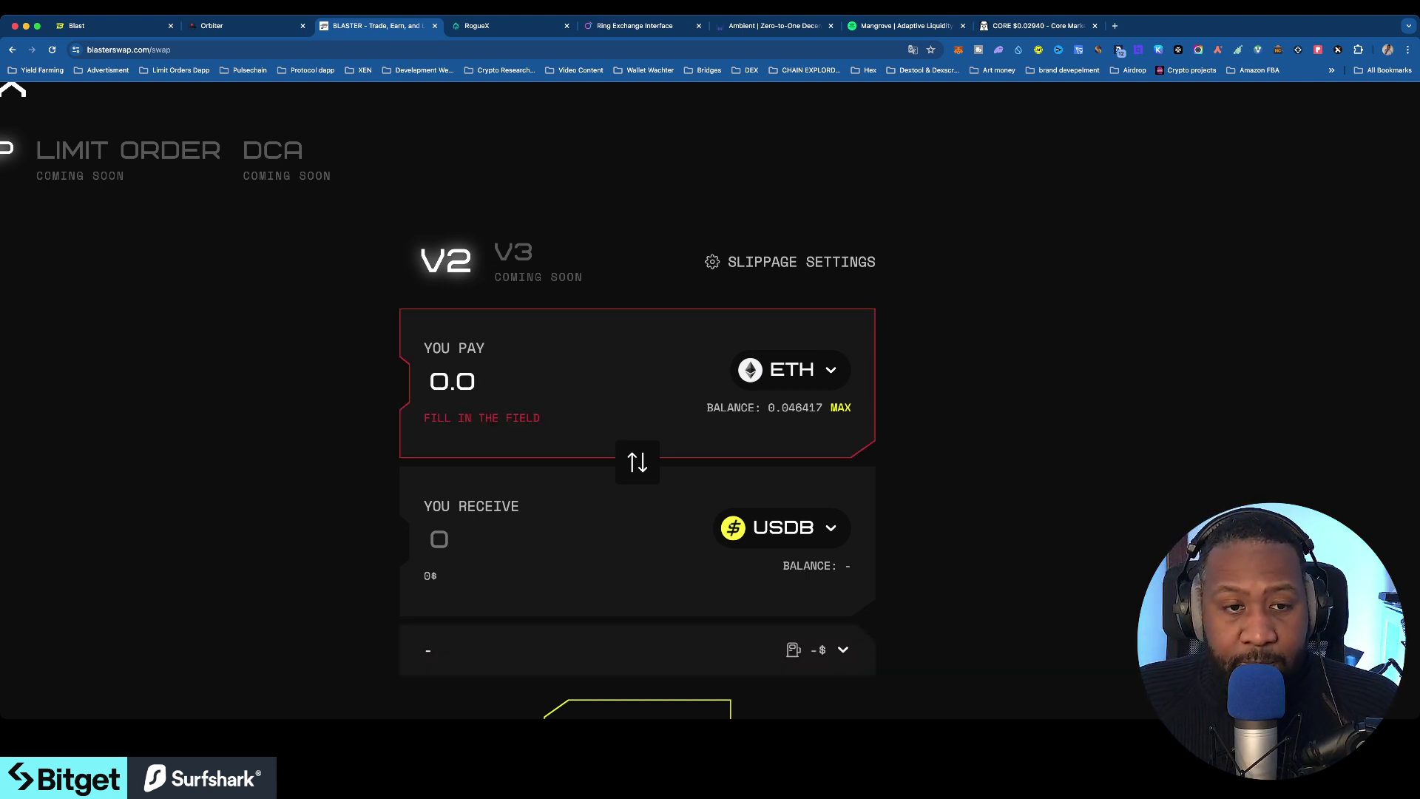
type("4")
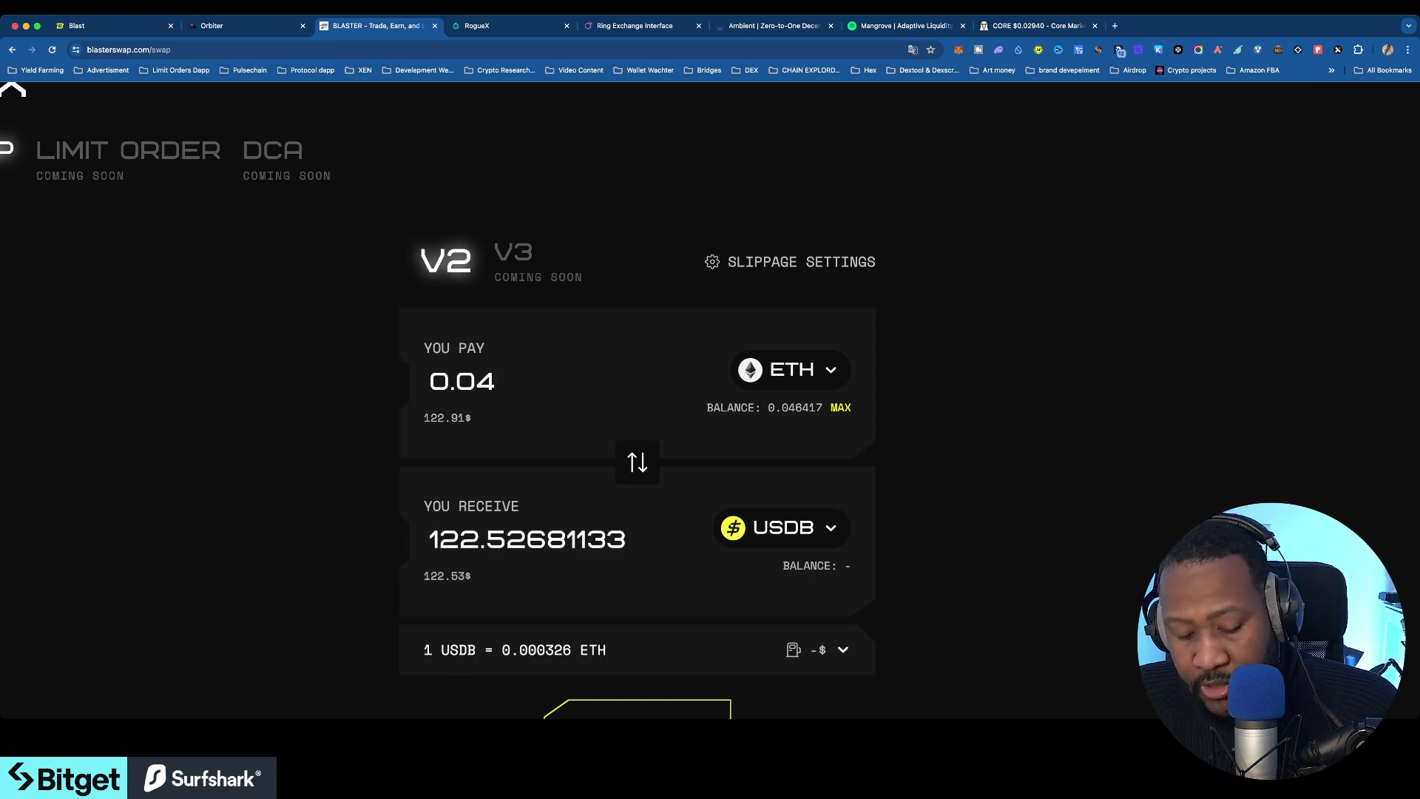
key("BackSpace")
type("3")
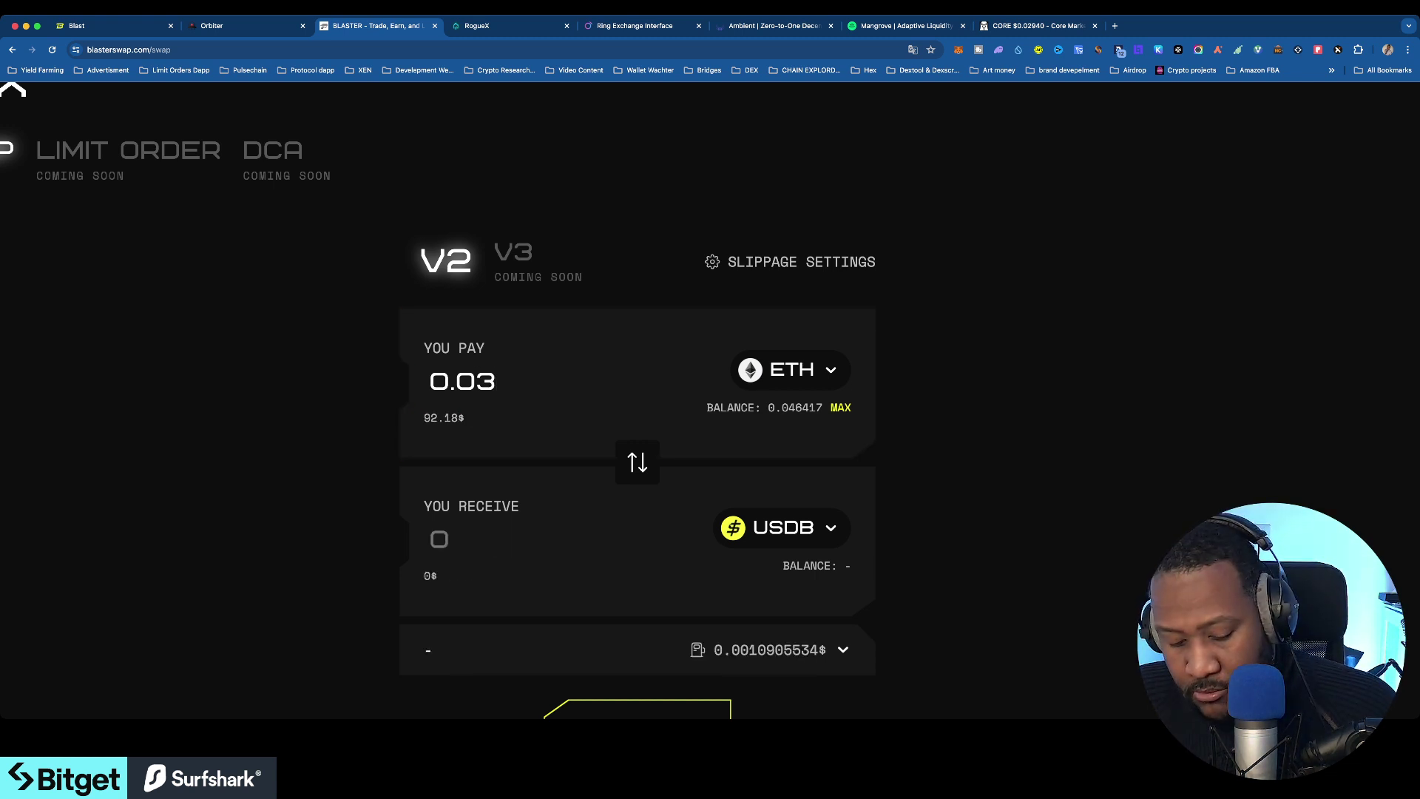
type("5")
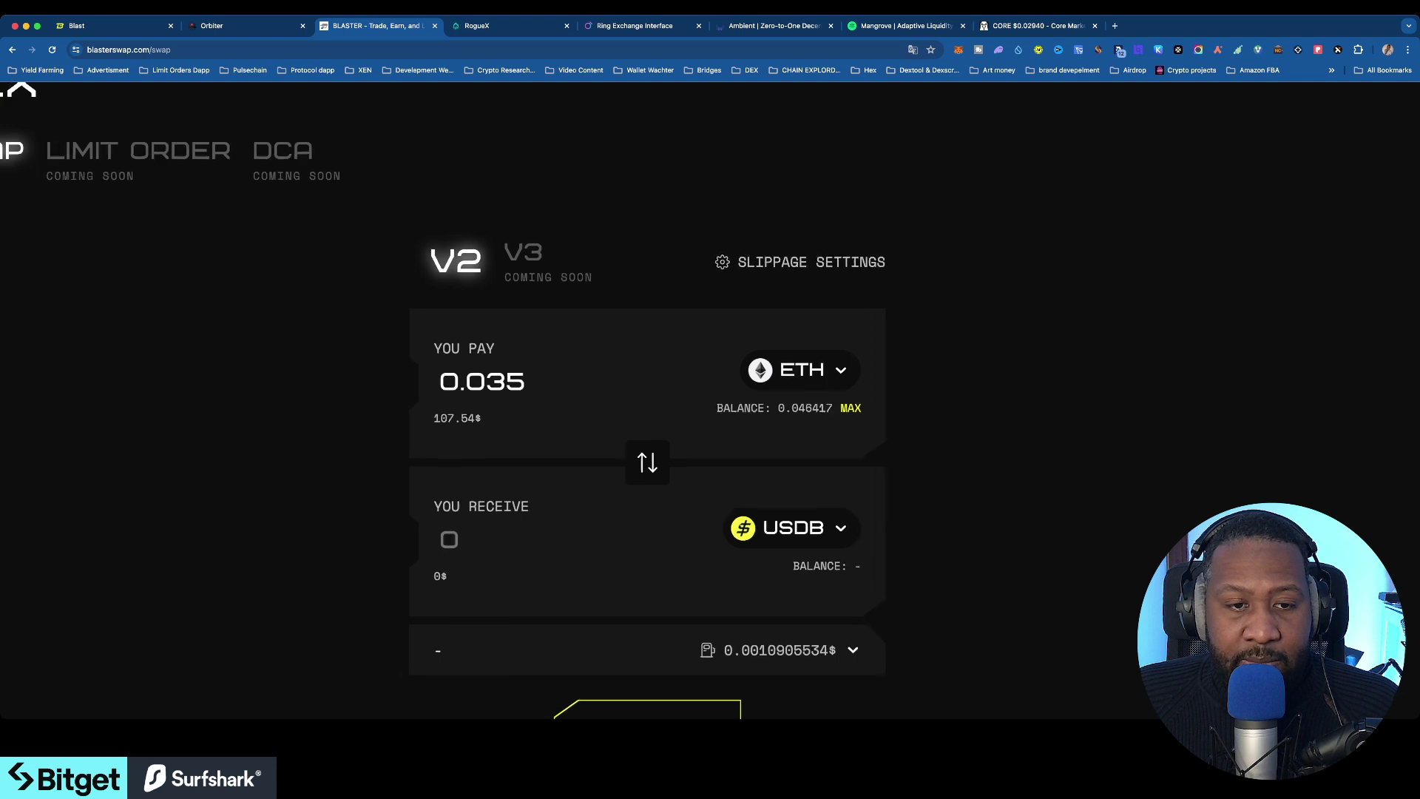
Switch the wallet's chain for the swap and submit the ETH to USDB swap for wallet approval.
scroll(636, 400, "down", 5)
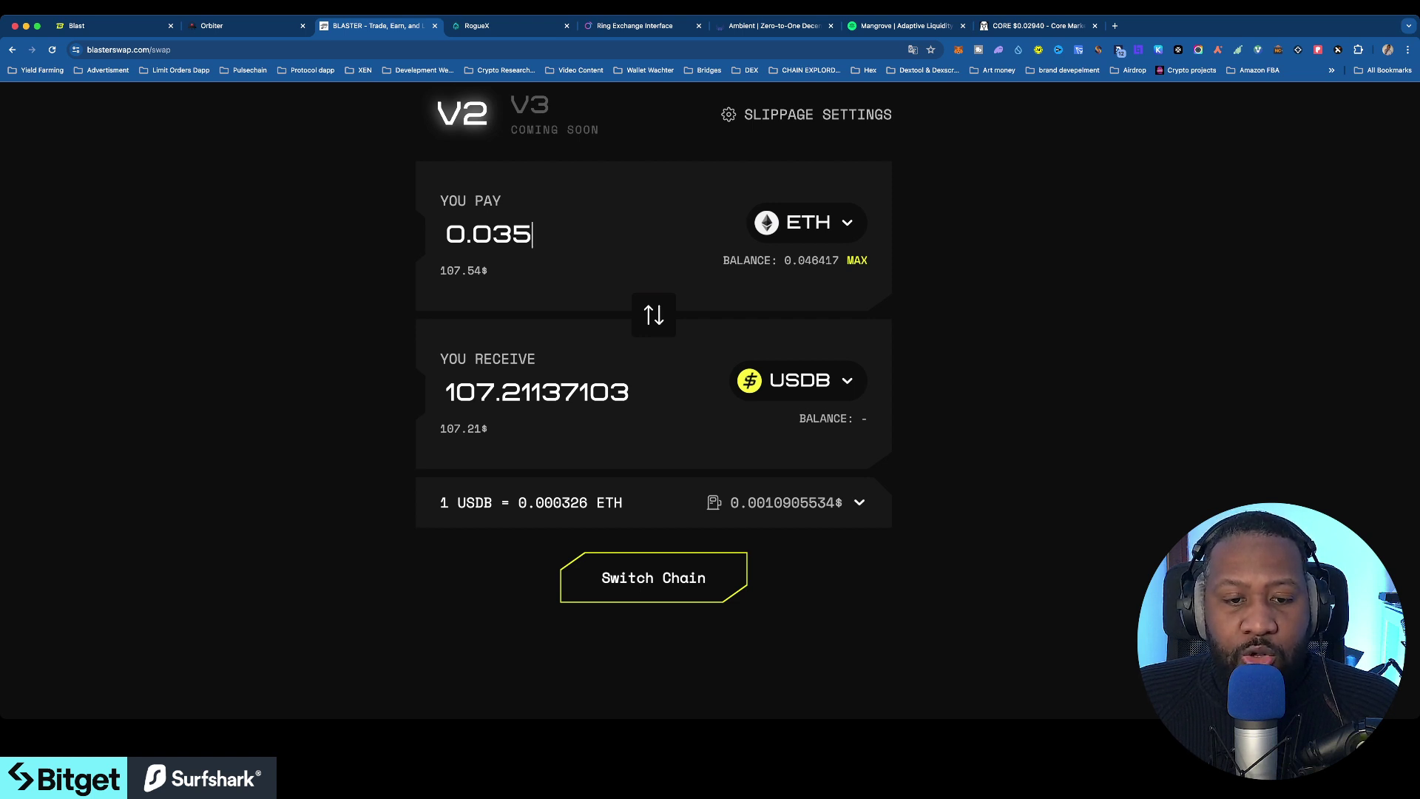
left_click(653, 578)
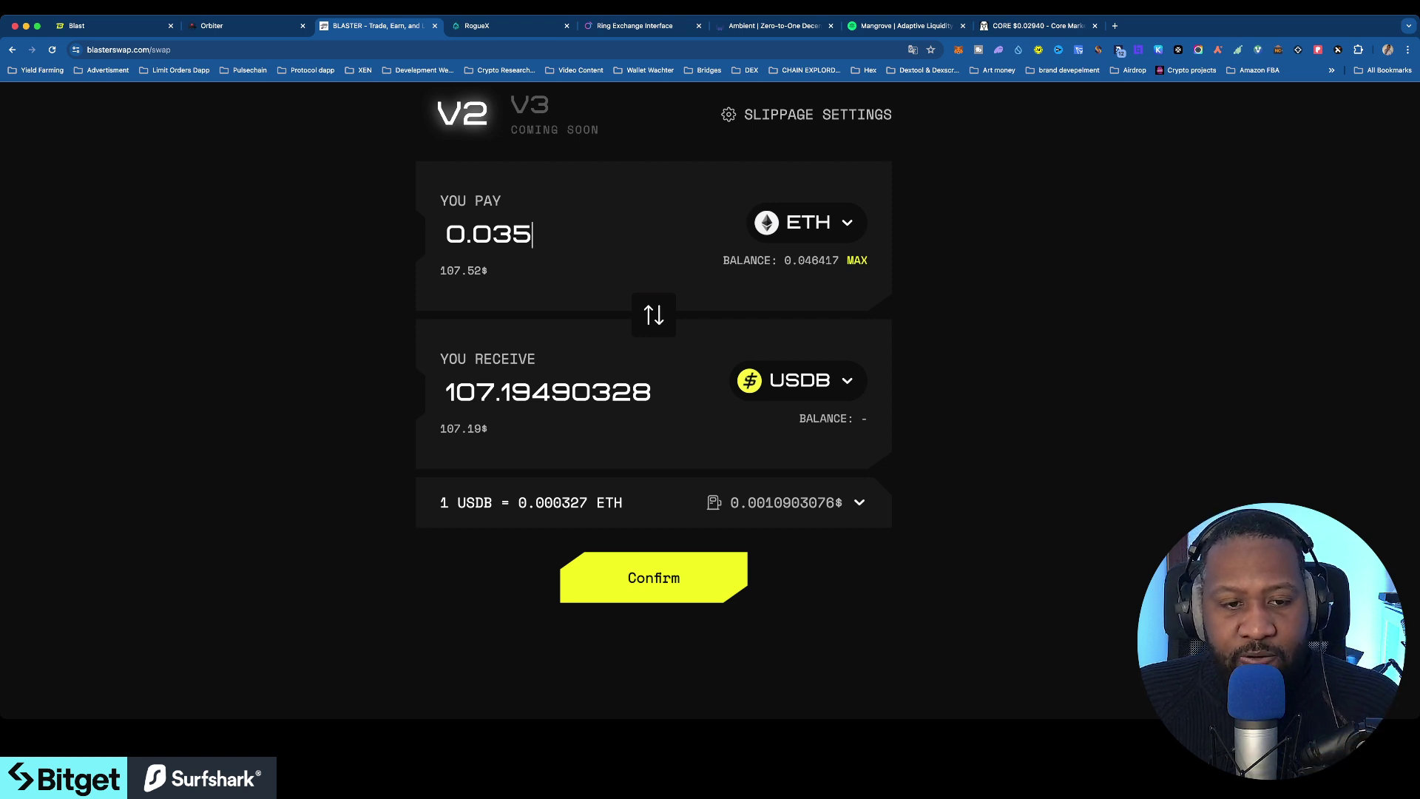
left_click(654, 578)
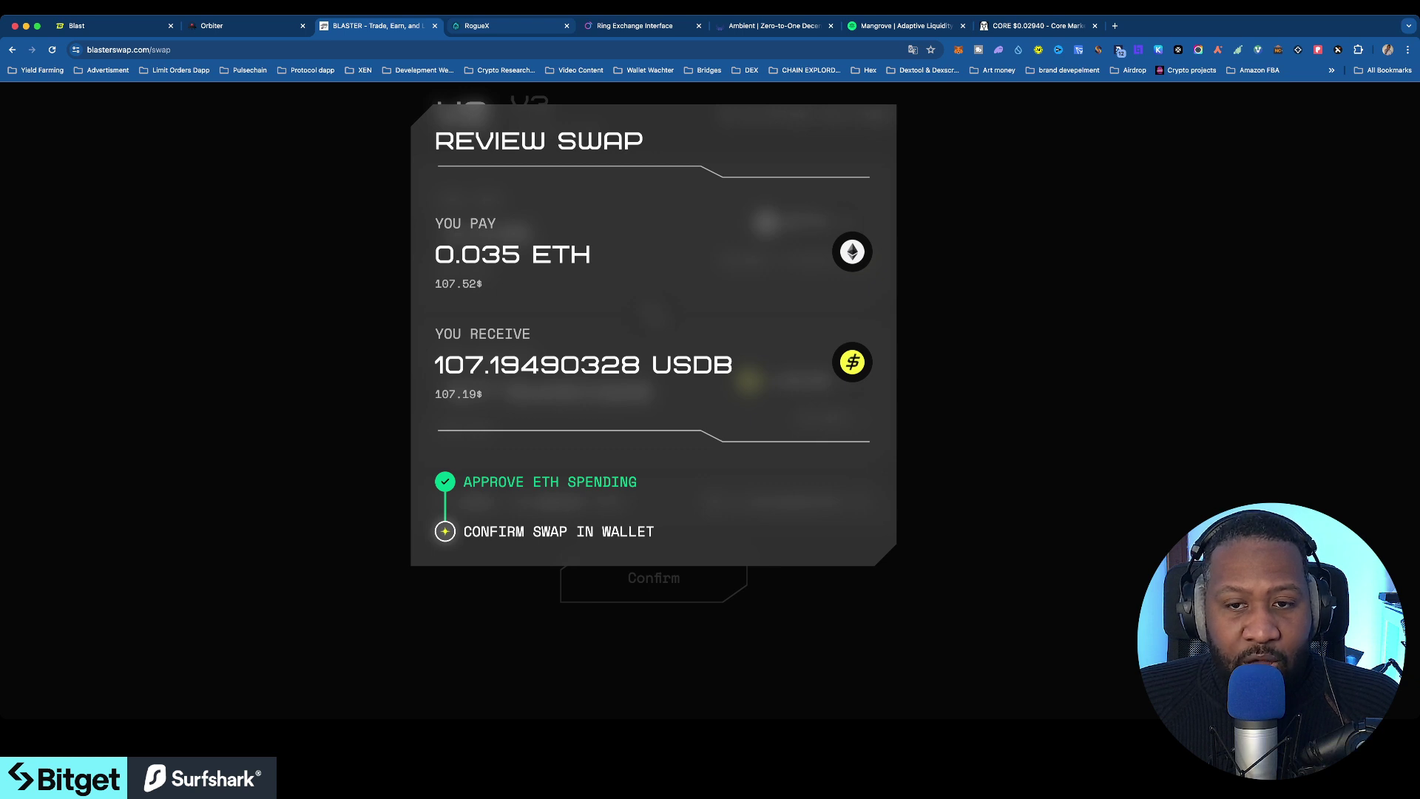
Switch to the RogueX site, launch its trading app and close the landing page.
key("ctrl+Tab")
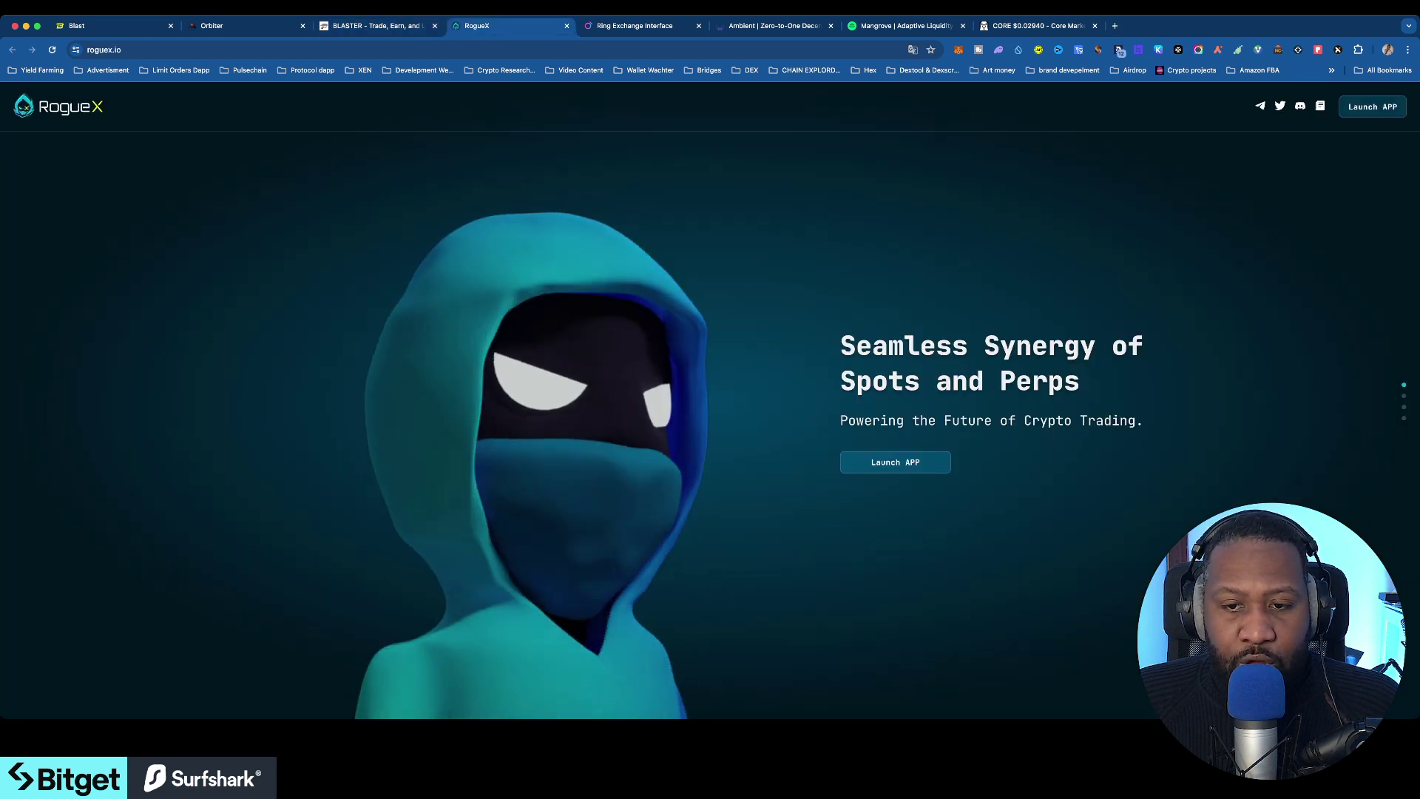
left_click(895, 462)
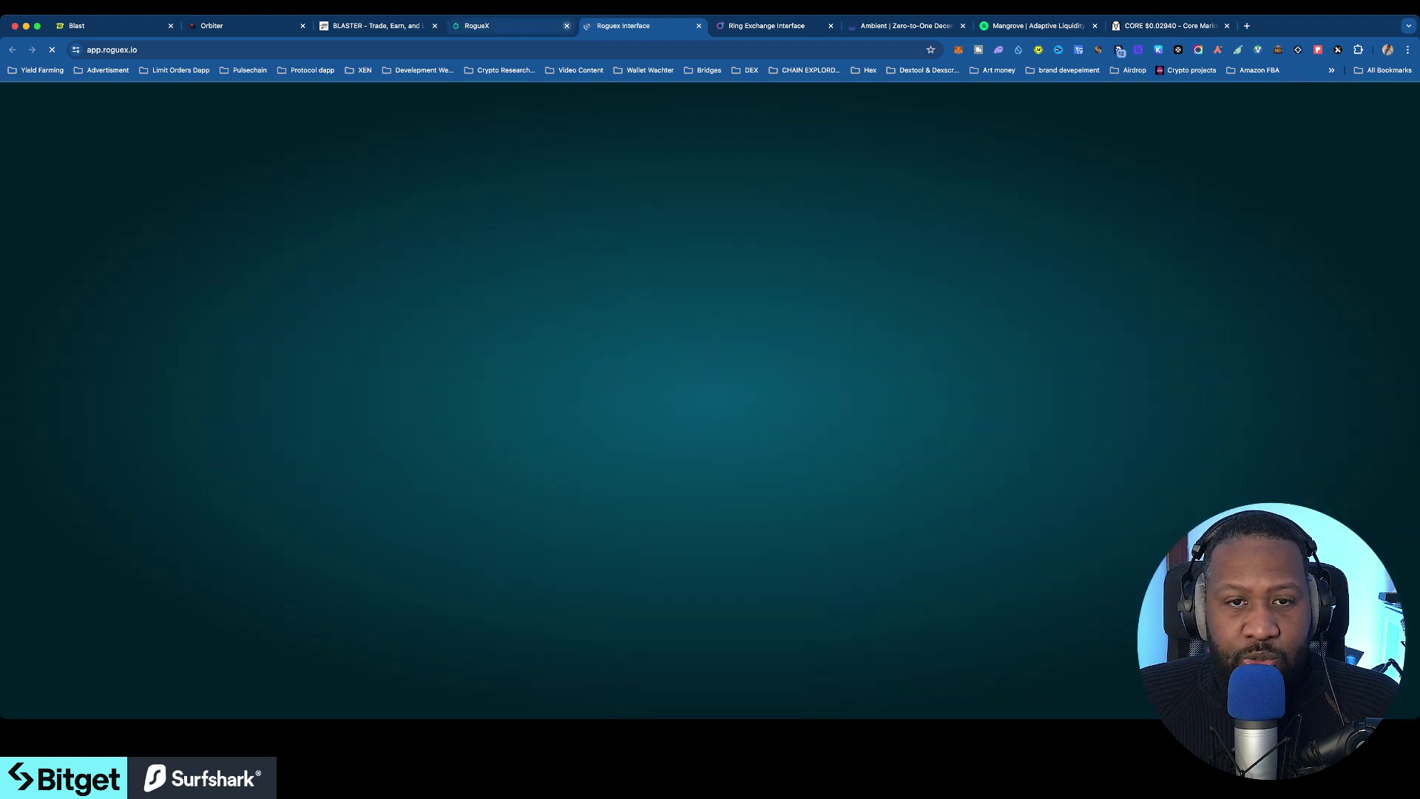
left_click(567, 25)
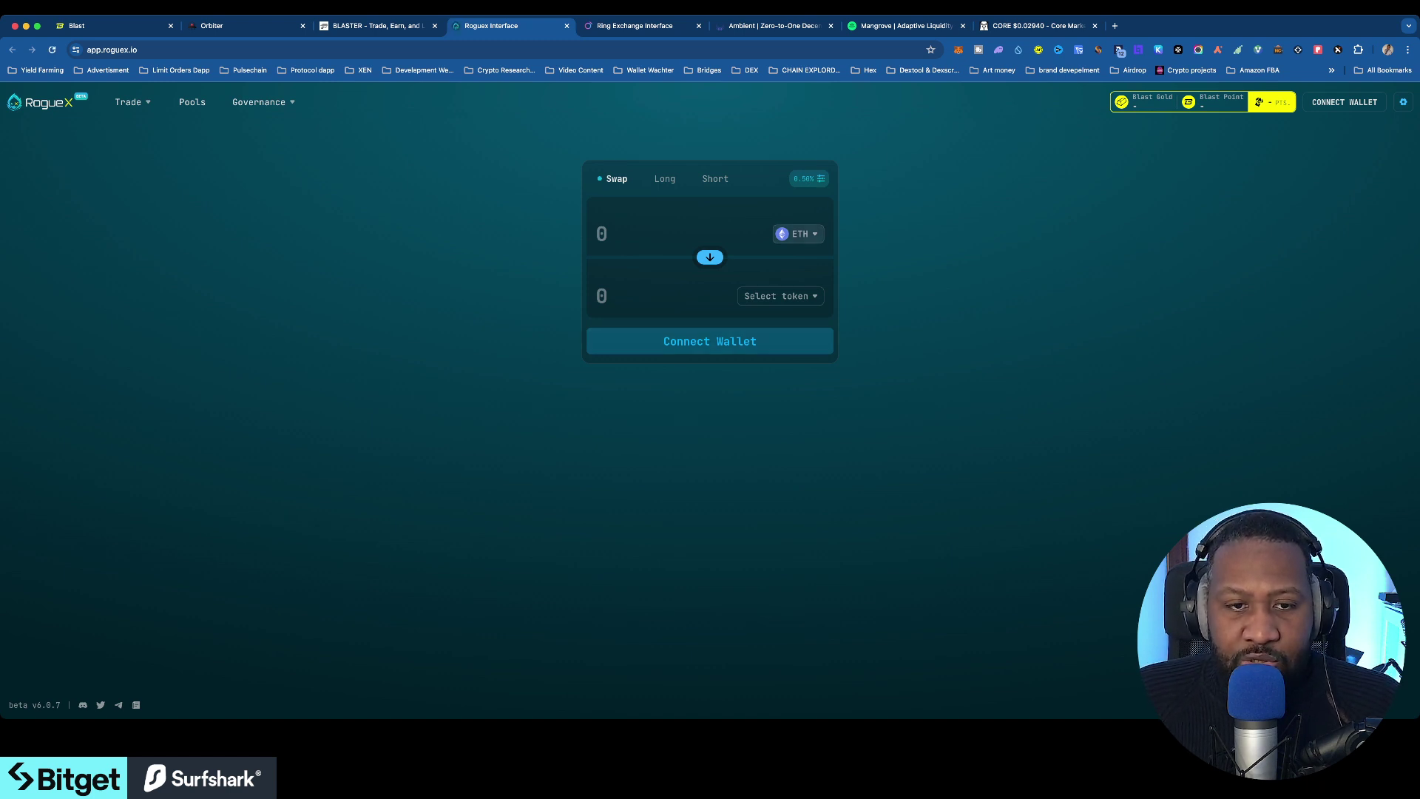
Choose USDB as the token to pay and ETH as the token to receive, and connect the MetaMask wallet to RogueX.
left_click(799, 234)
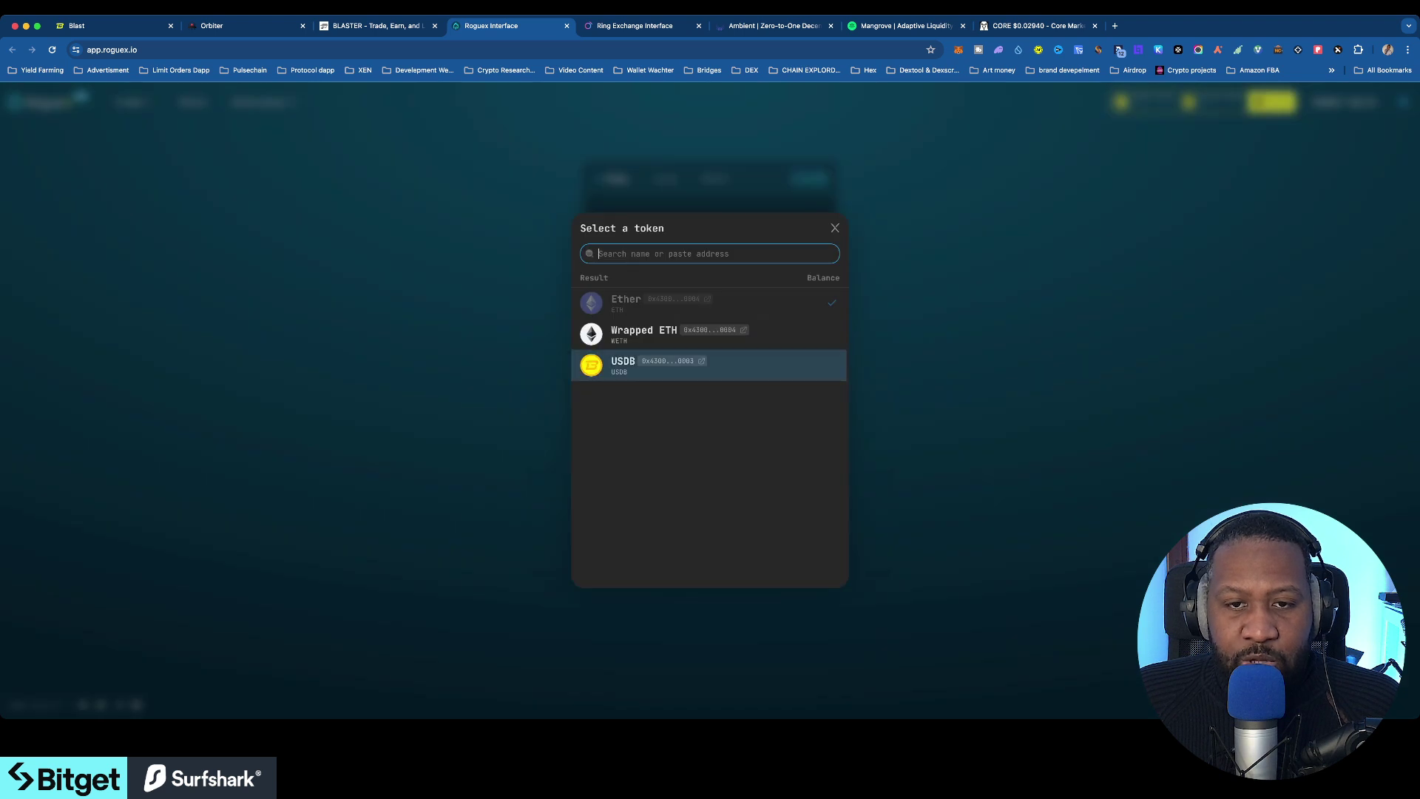
left_click(710, 365)
left_click(777, 295)
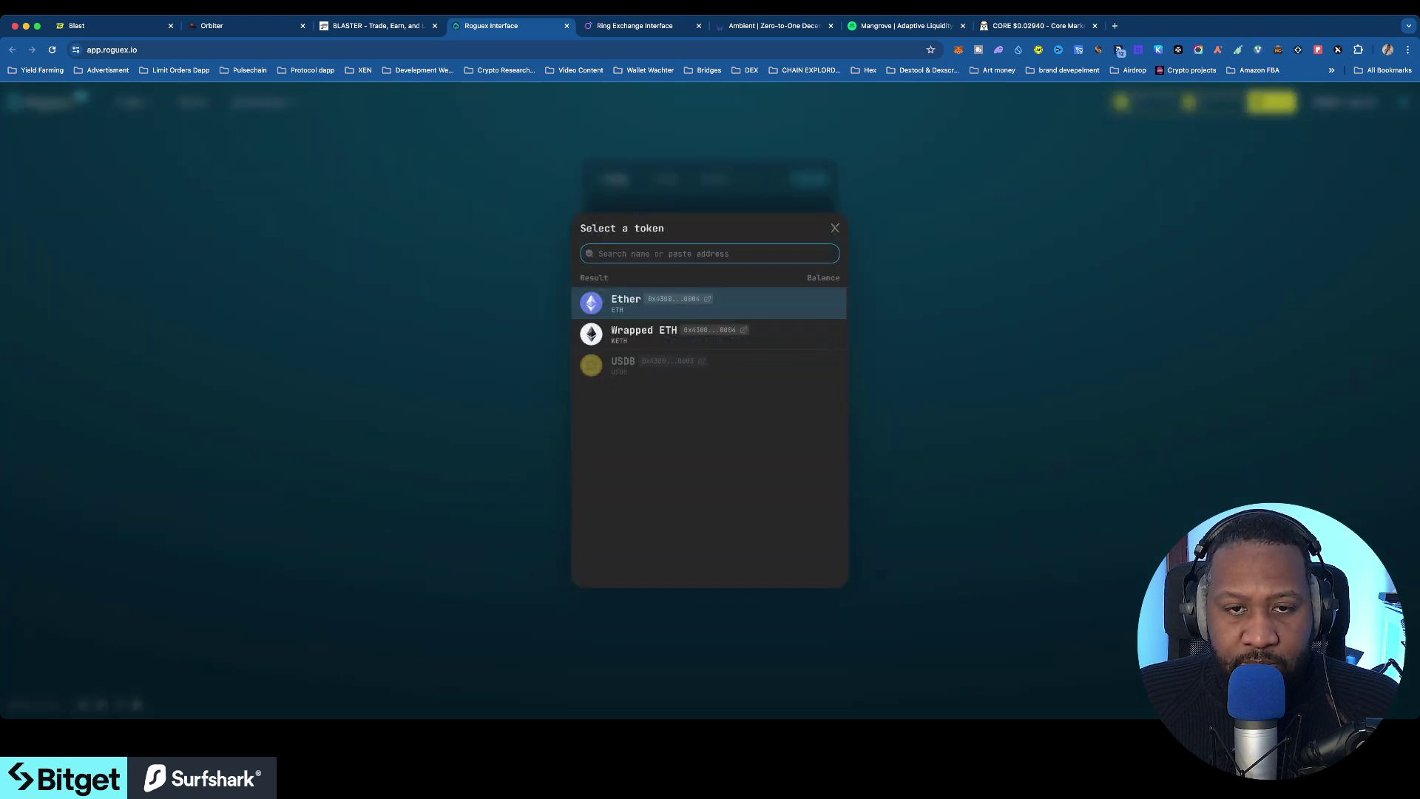
left_click(710, 302)
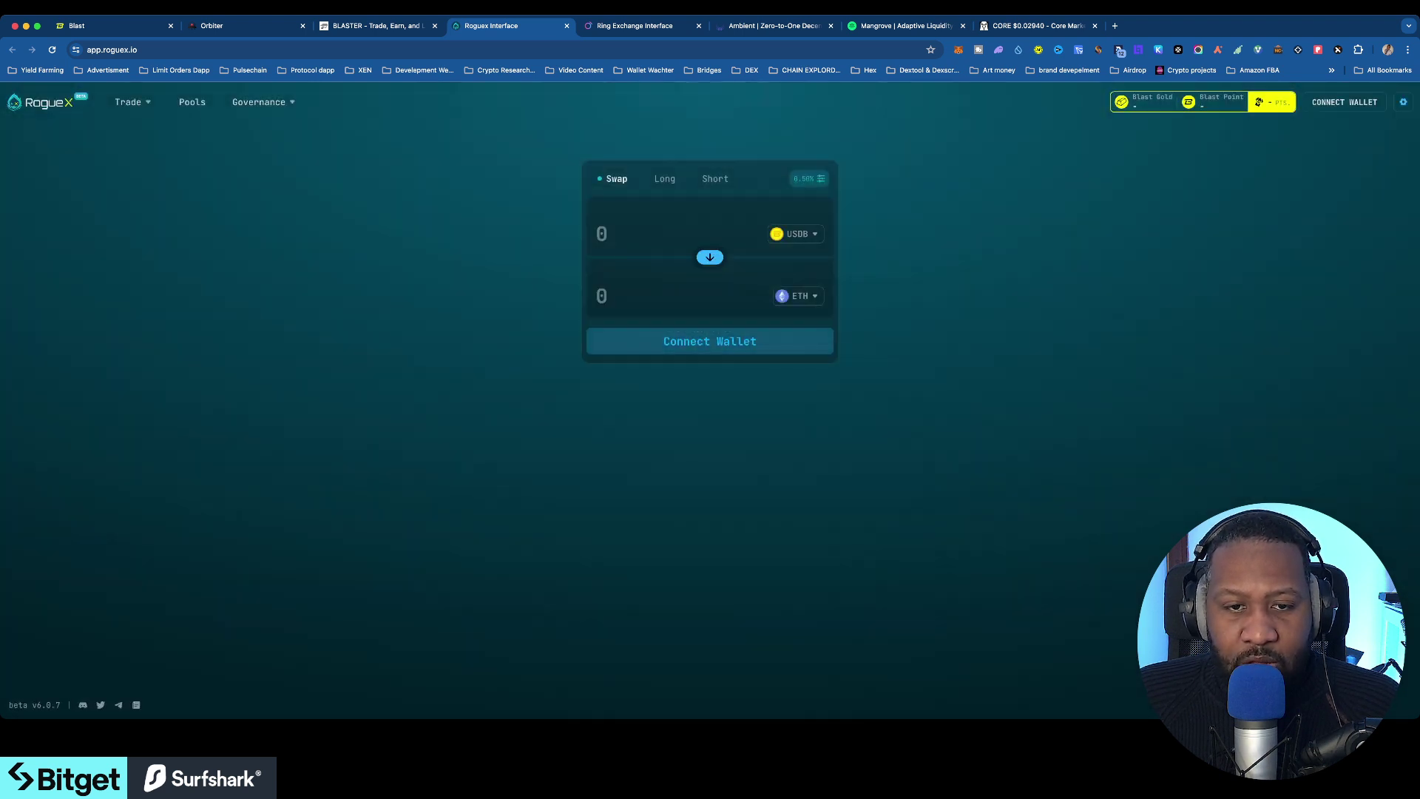
left_click(710, 341)
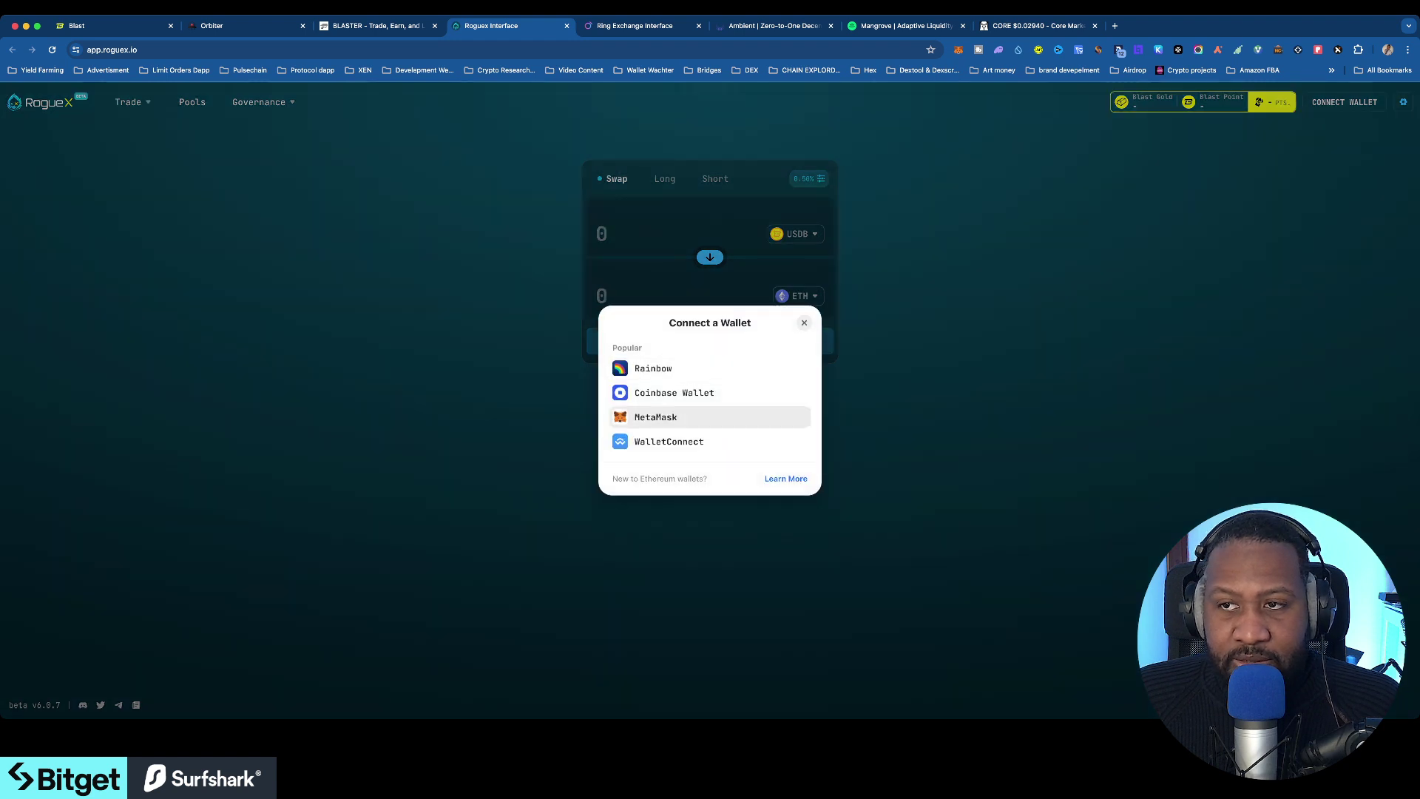
left_click(666, 418)
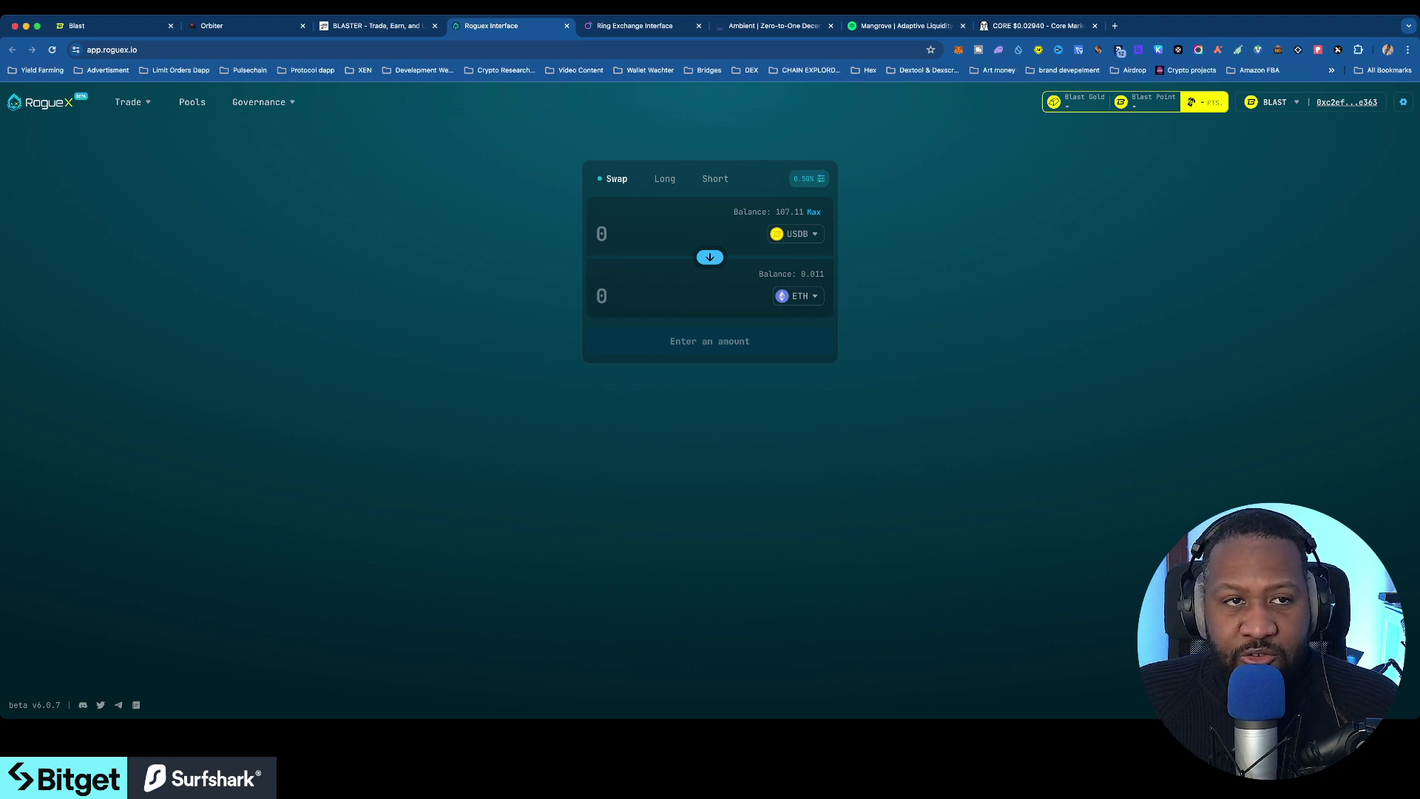
Dismiss the completed swap dialog on Blaster and return to the RogueX swap.
left_click(422, 26)
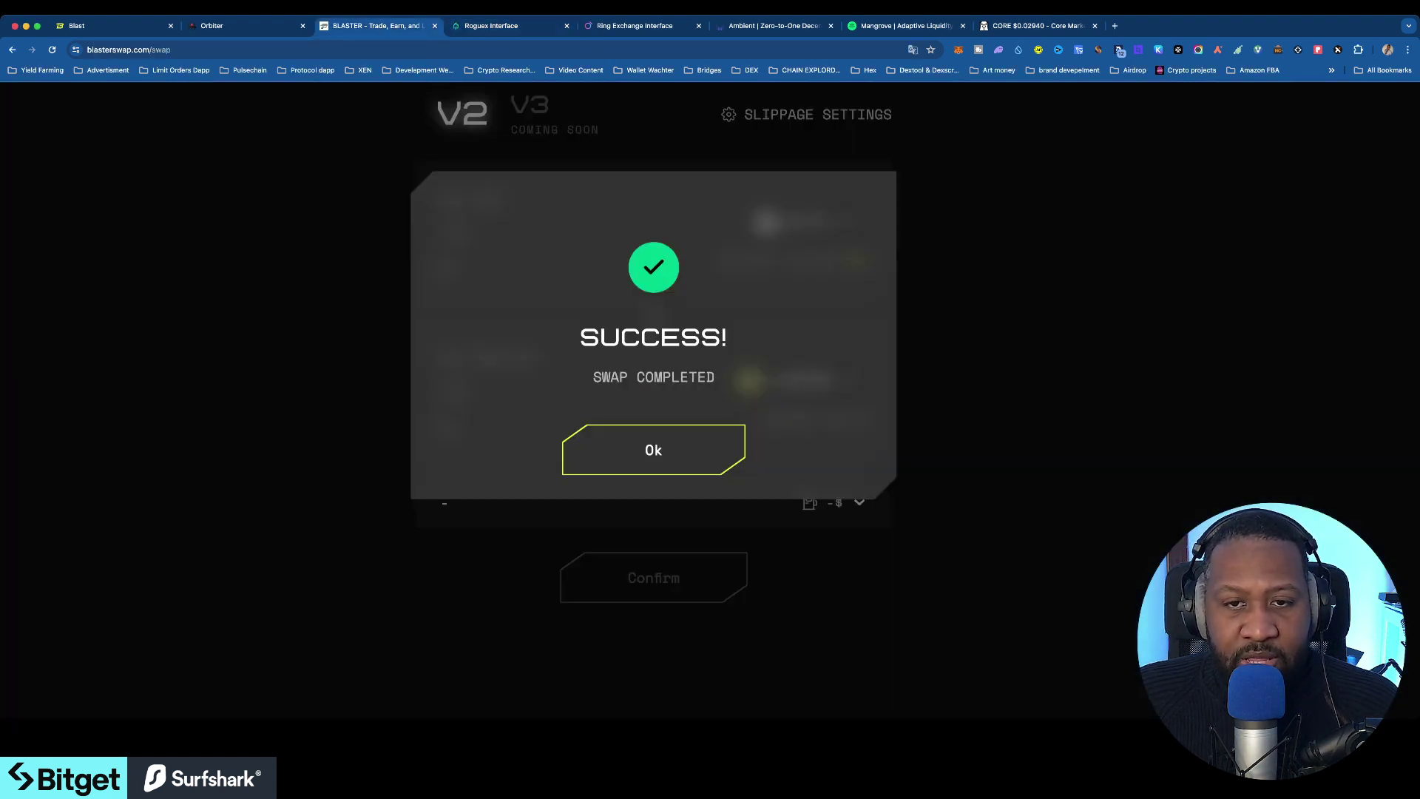
key("Return")
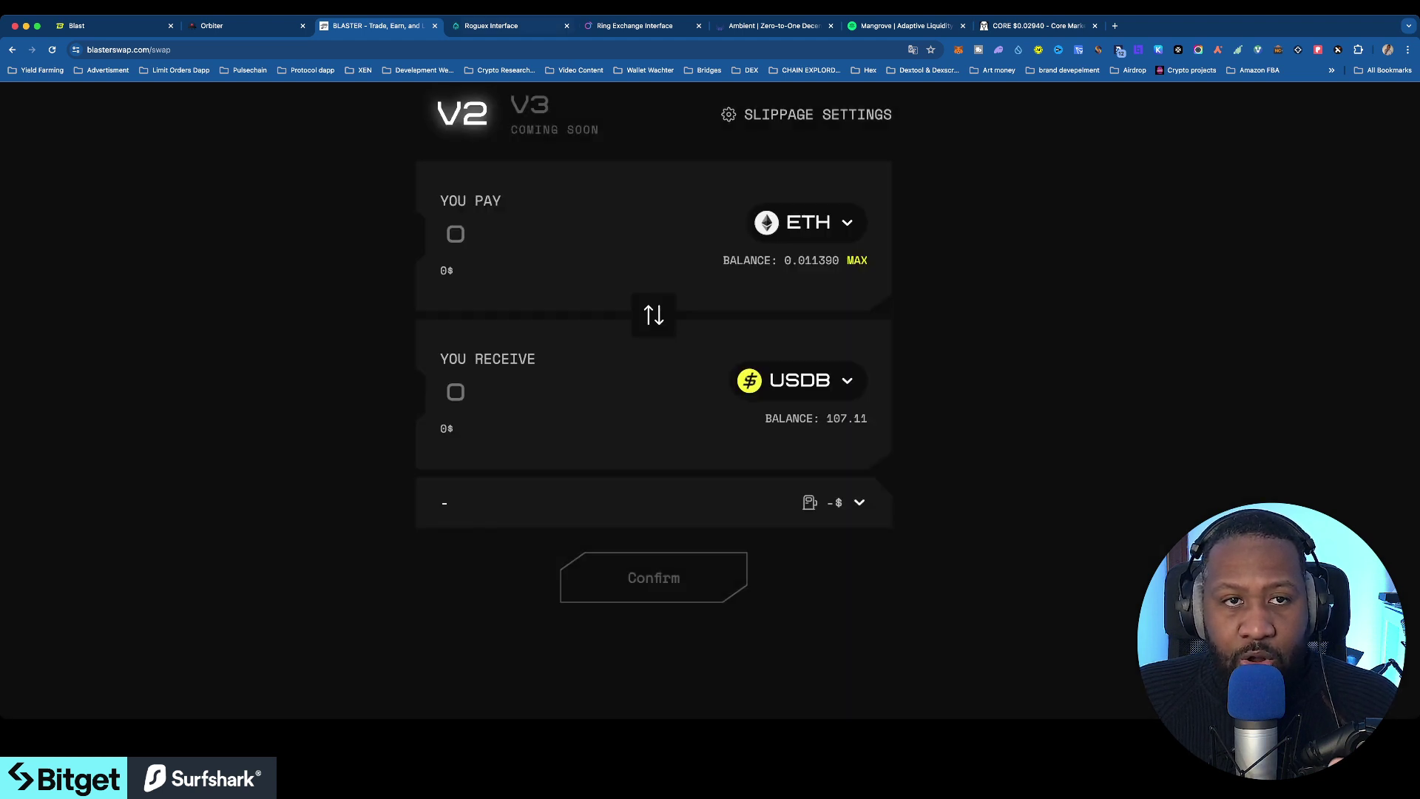
left_click(498, 26)
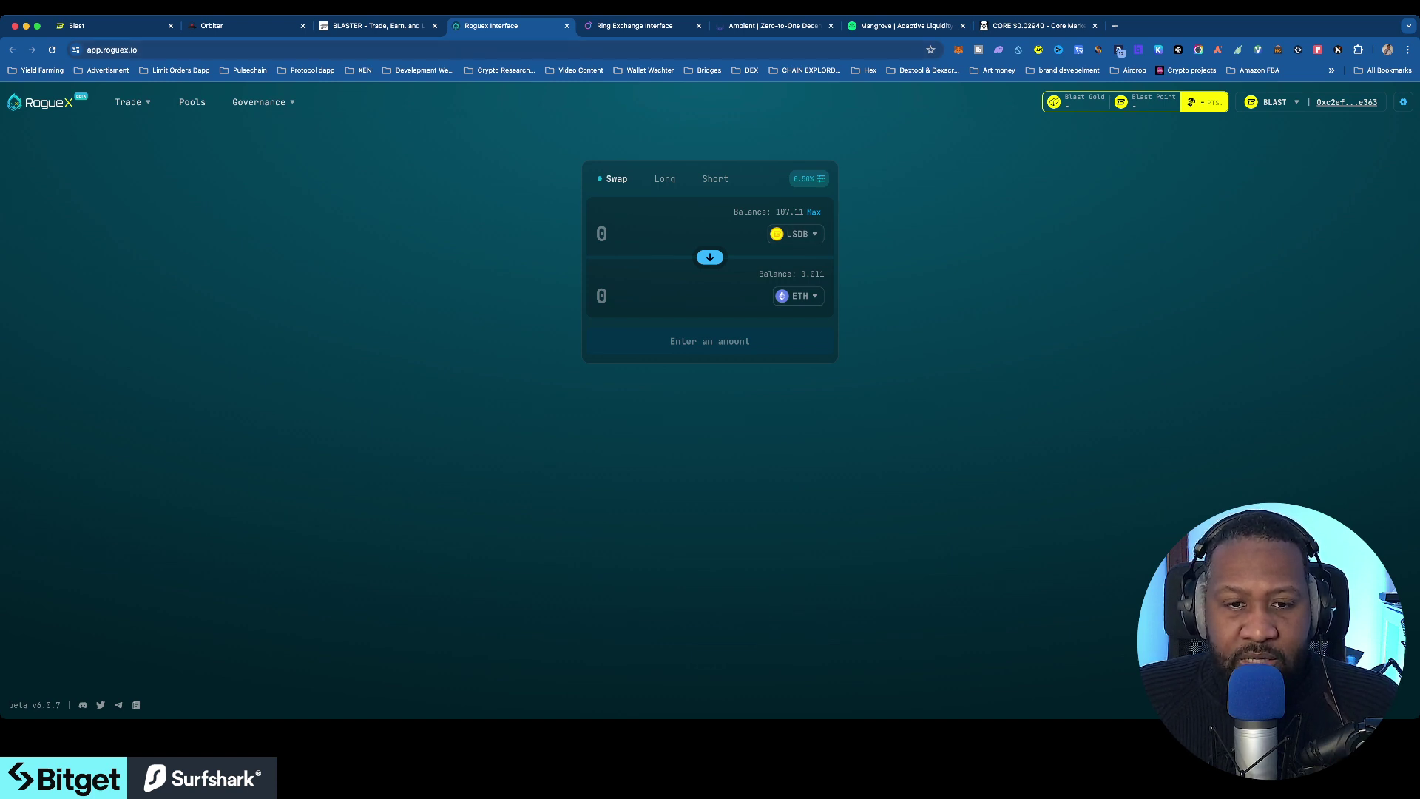
Swap the maximum USDB balance for ETH on RogueX, approving the USDB spending first.
left_click(814, 212)
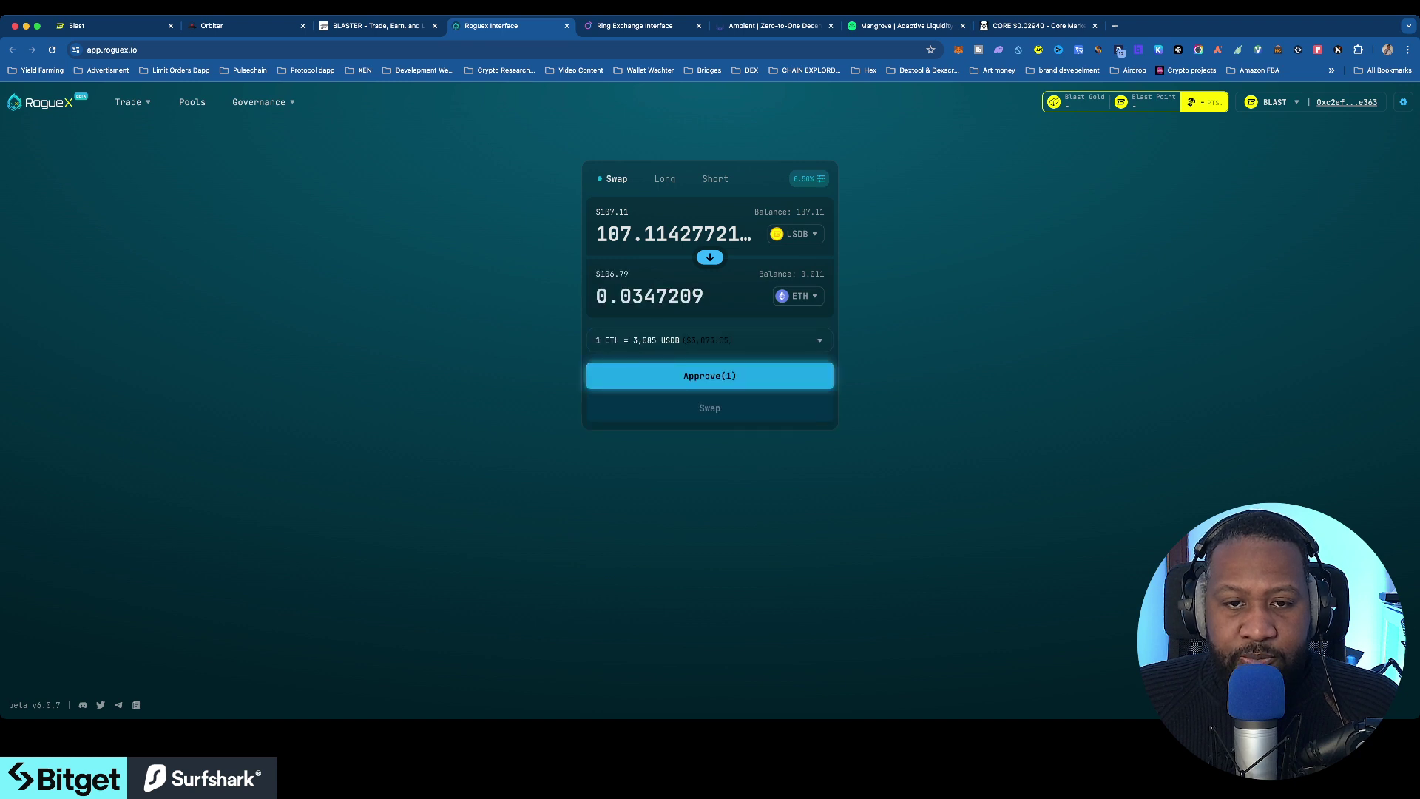
left_click(710, 376)
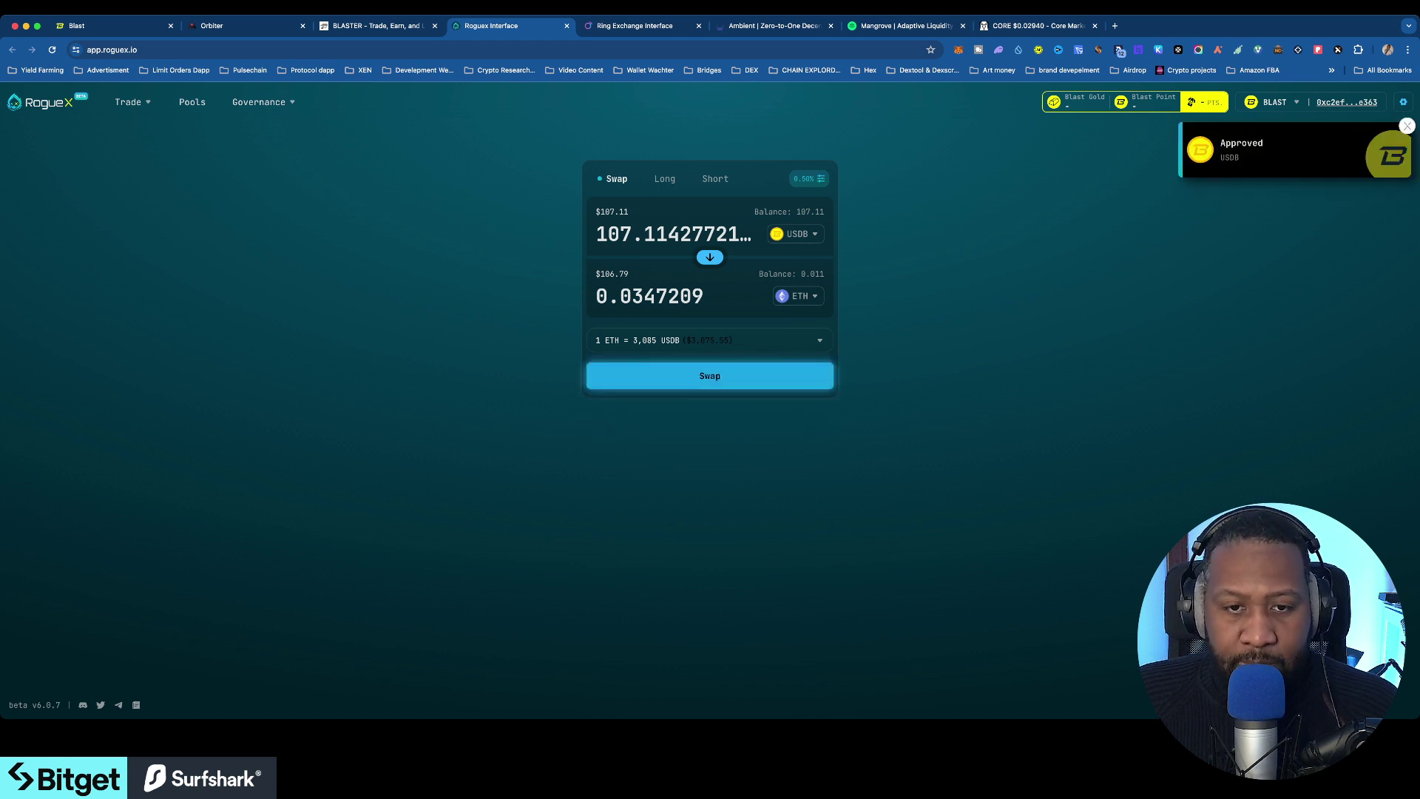
left_click(710, 376)
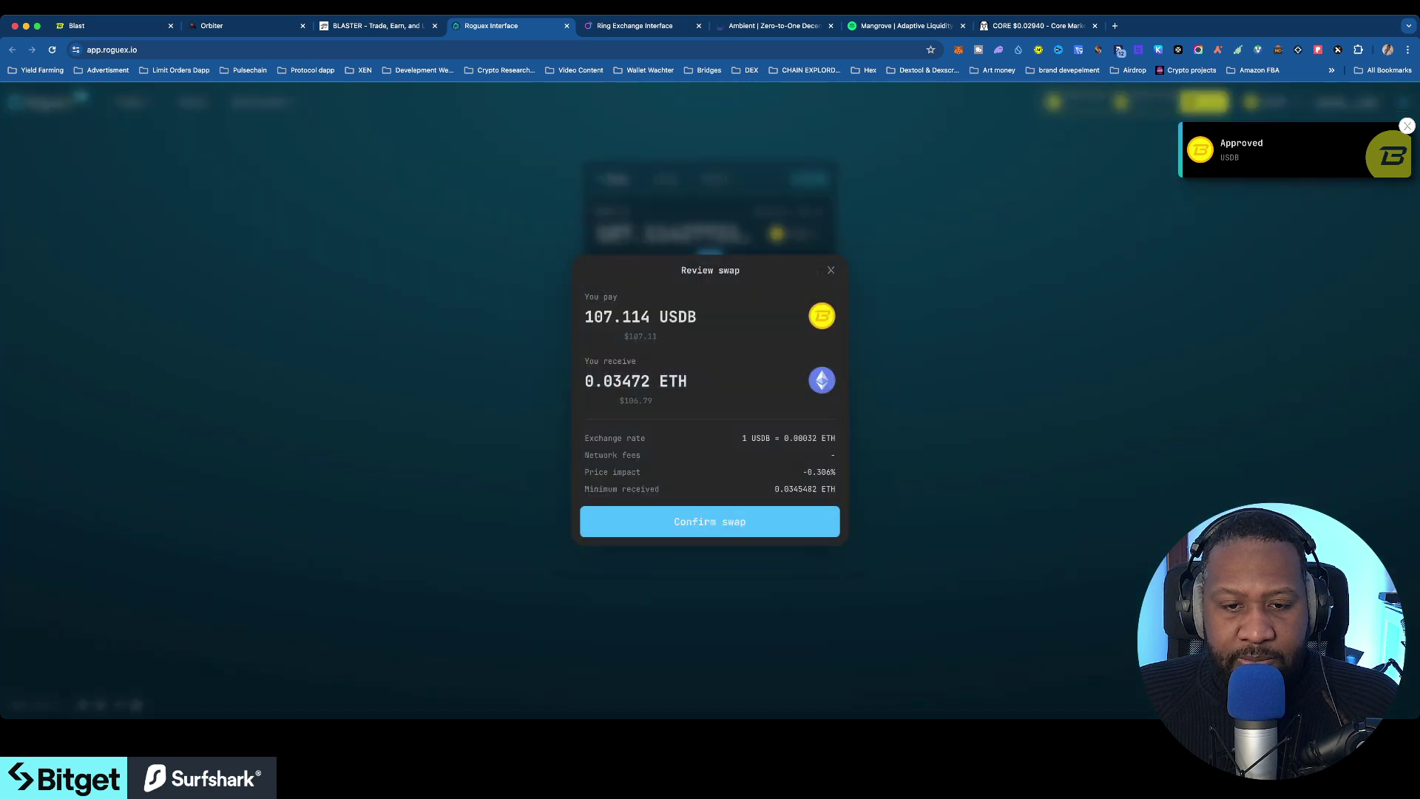
left_click(710, 522)
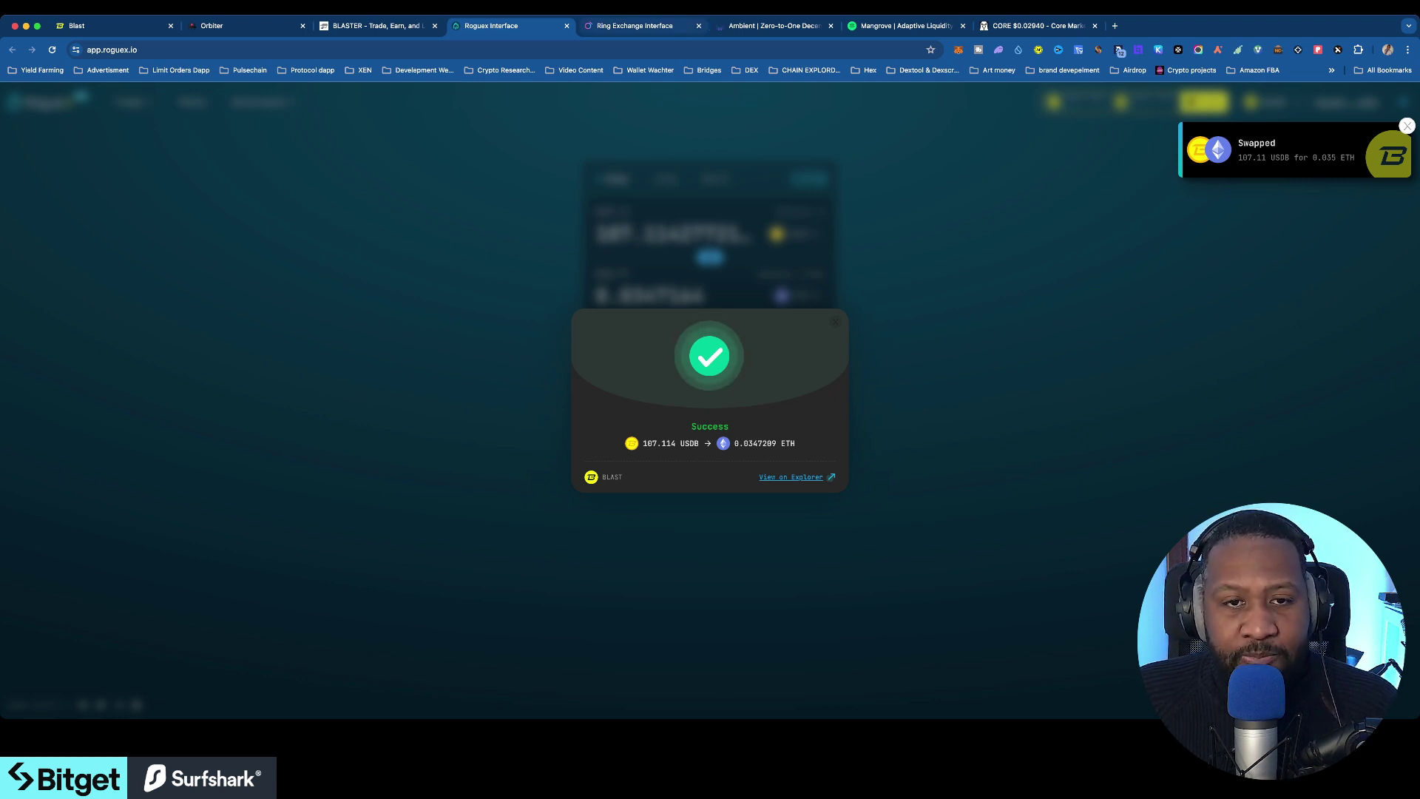
Switch to Ring Exchange, open its swap page and choose USDB as the token to receive for ETH.
left_click(634, 25)
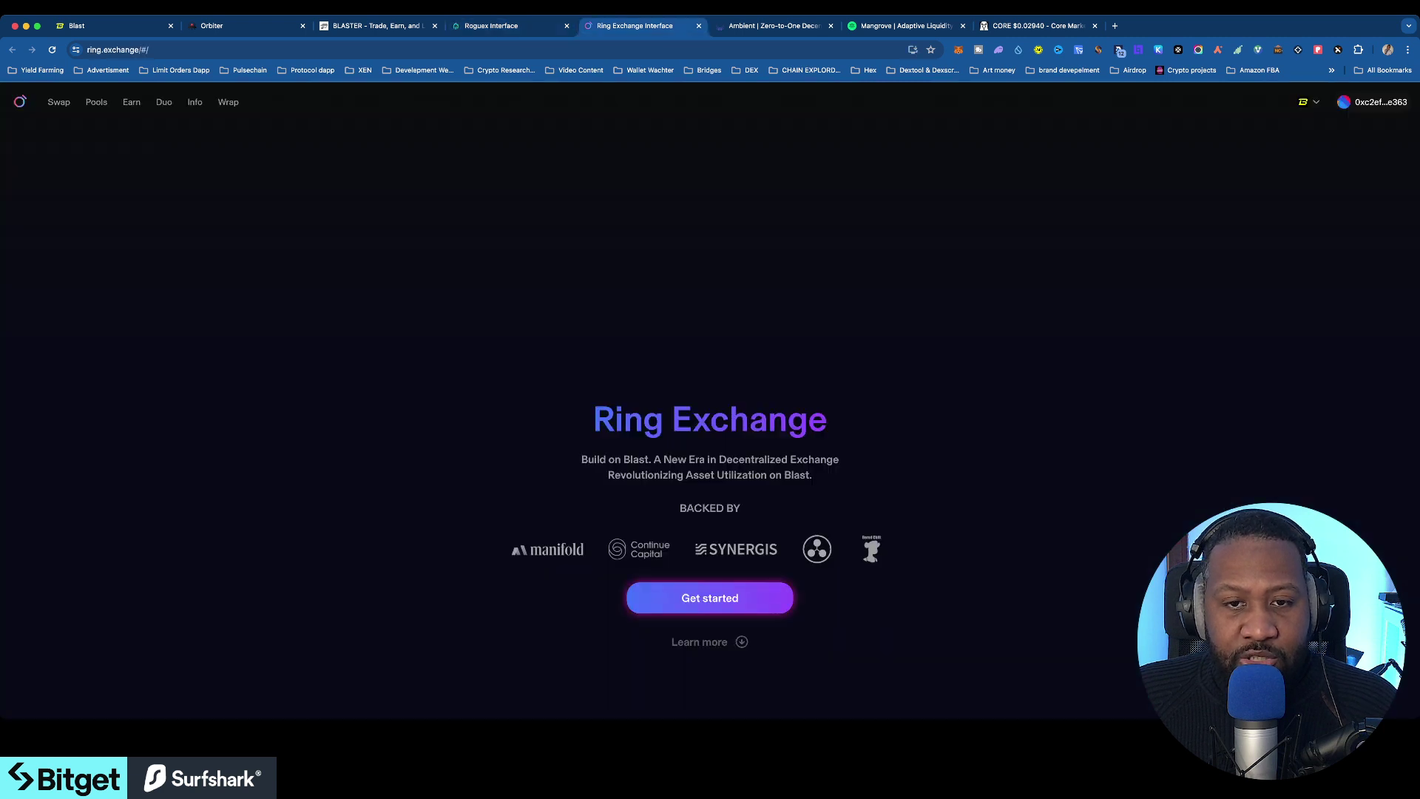
left_click(710, 598)
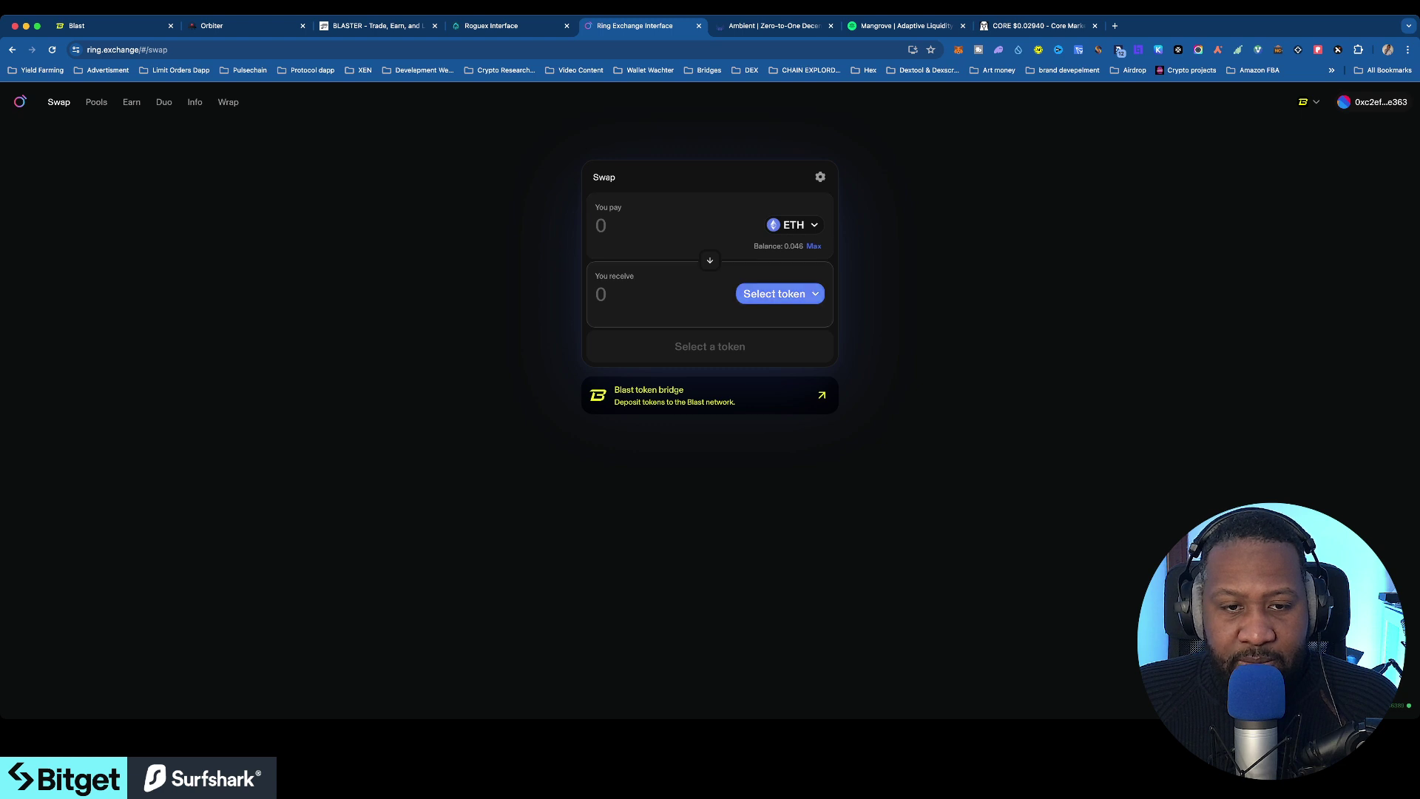
left_click(775, 293)
left_click(666, 387)
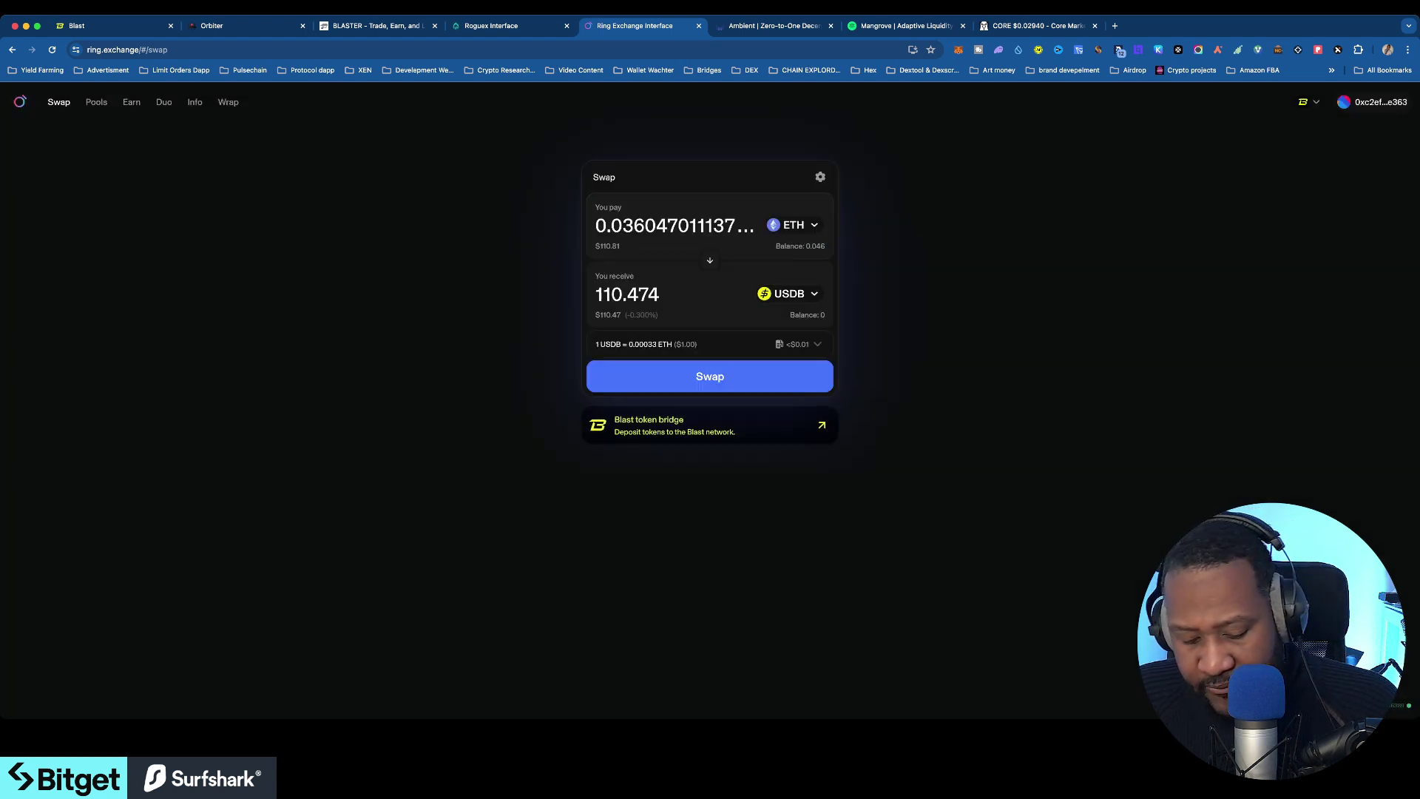
Set the amount to pay to 0.03404701113759 ETH and confirm the swap to USDB.
left_click(639, 224)
type("4")
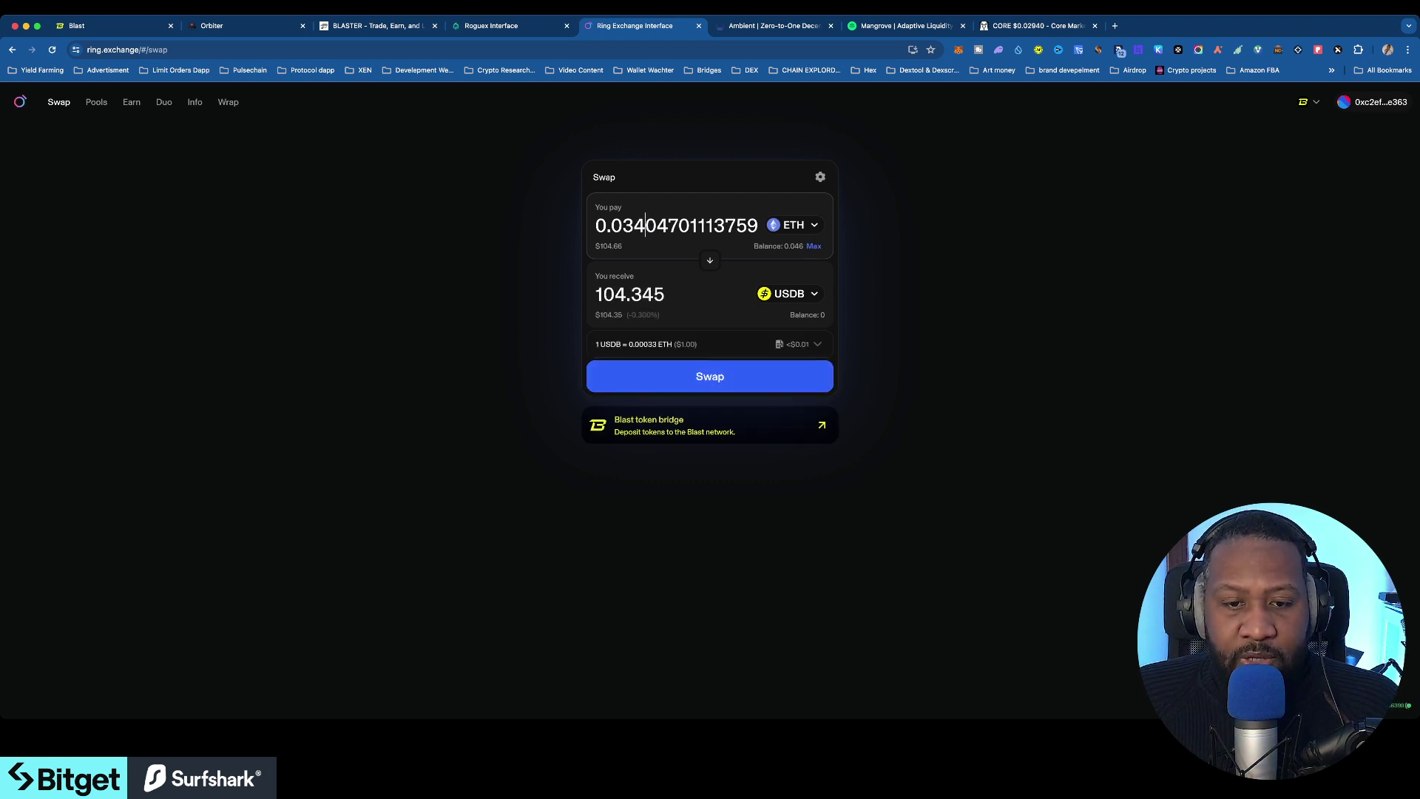
left_click(710, 376)
left_click(710, 526)
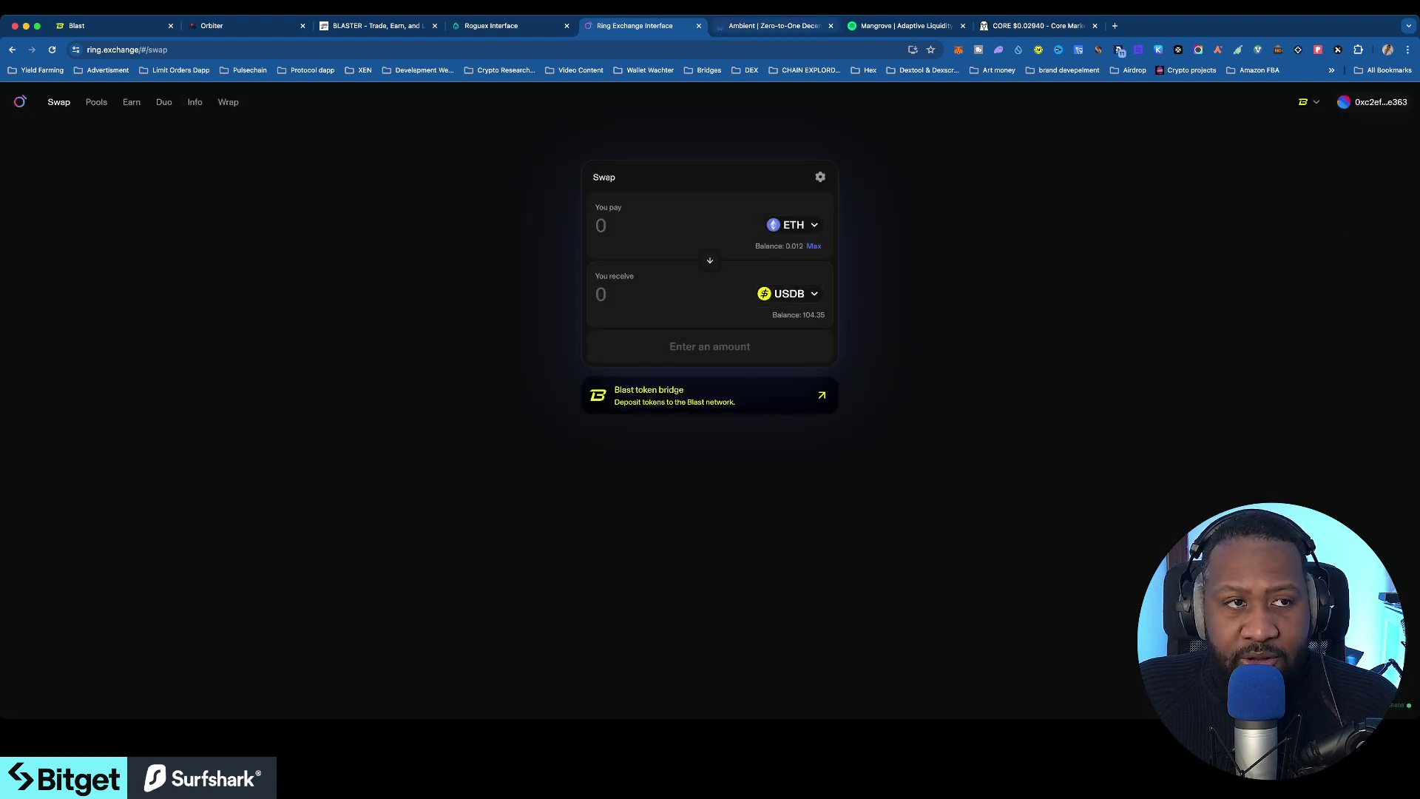
Open Ambient's swap page, reverse the pair to pay USDB for ETH, and enter the maximum USDB balance.
key("ctrl+Tab")
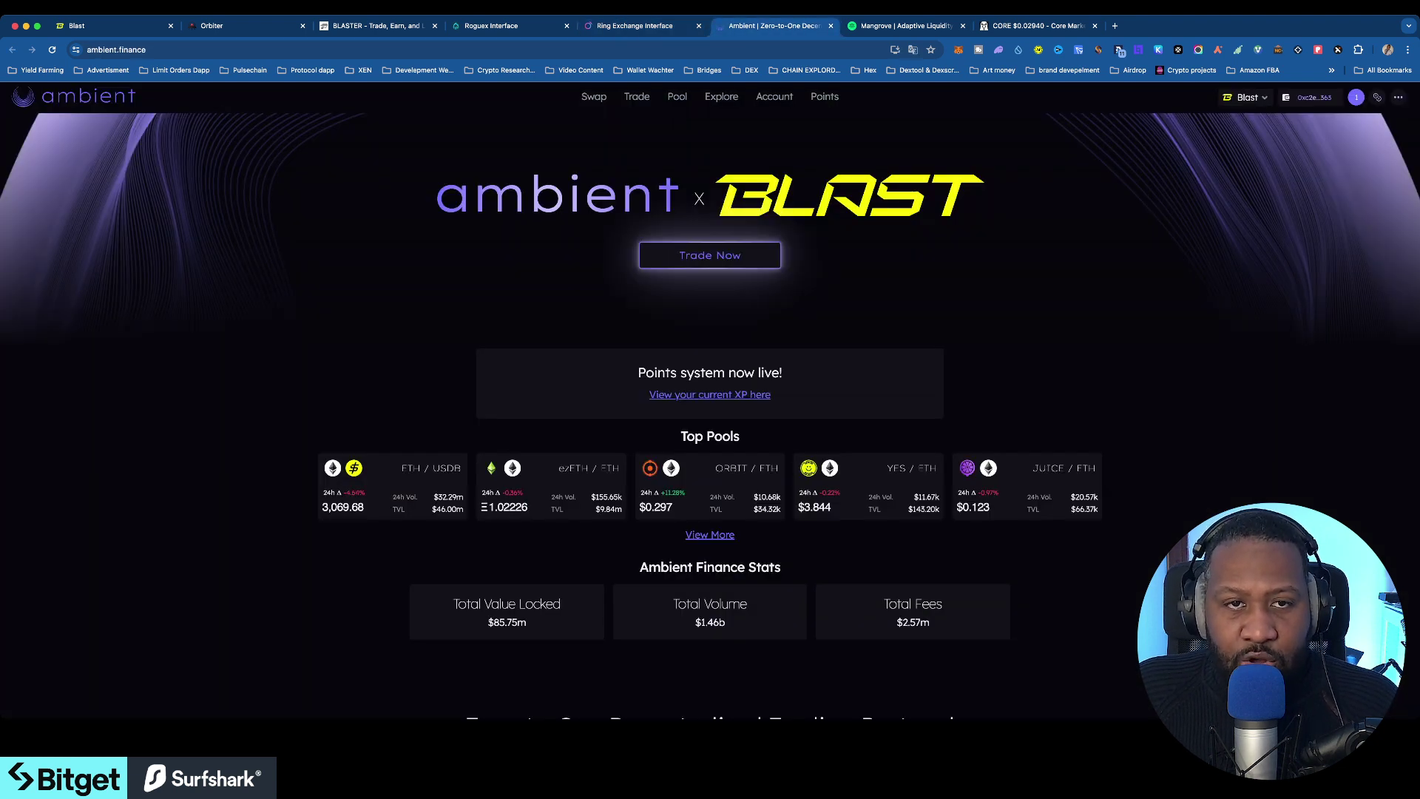
left_click(593, 96)
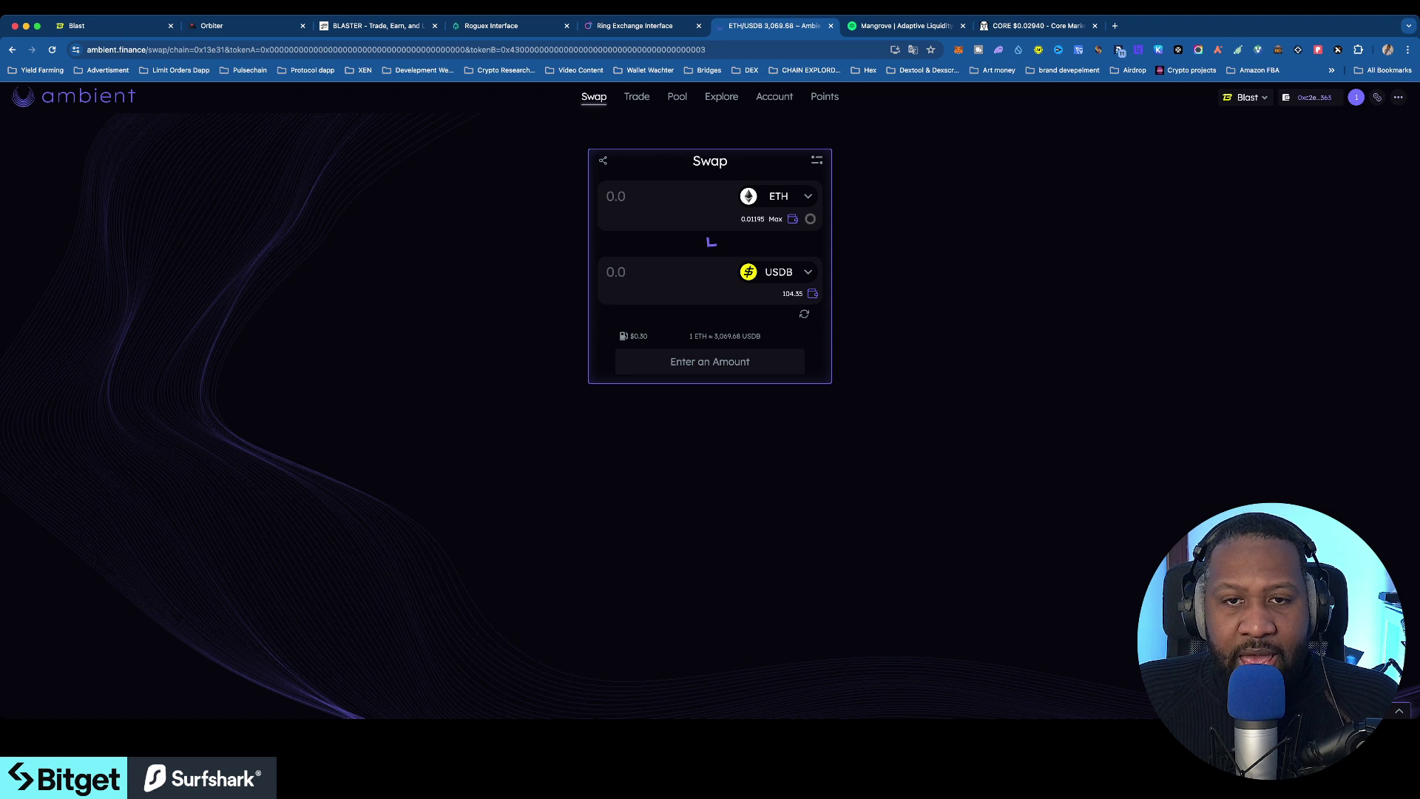
left_click(710, 243)
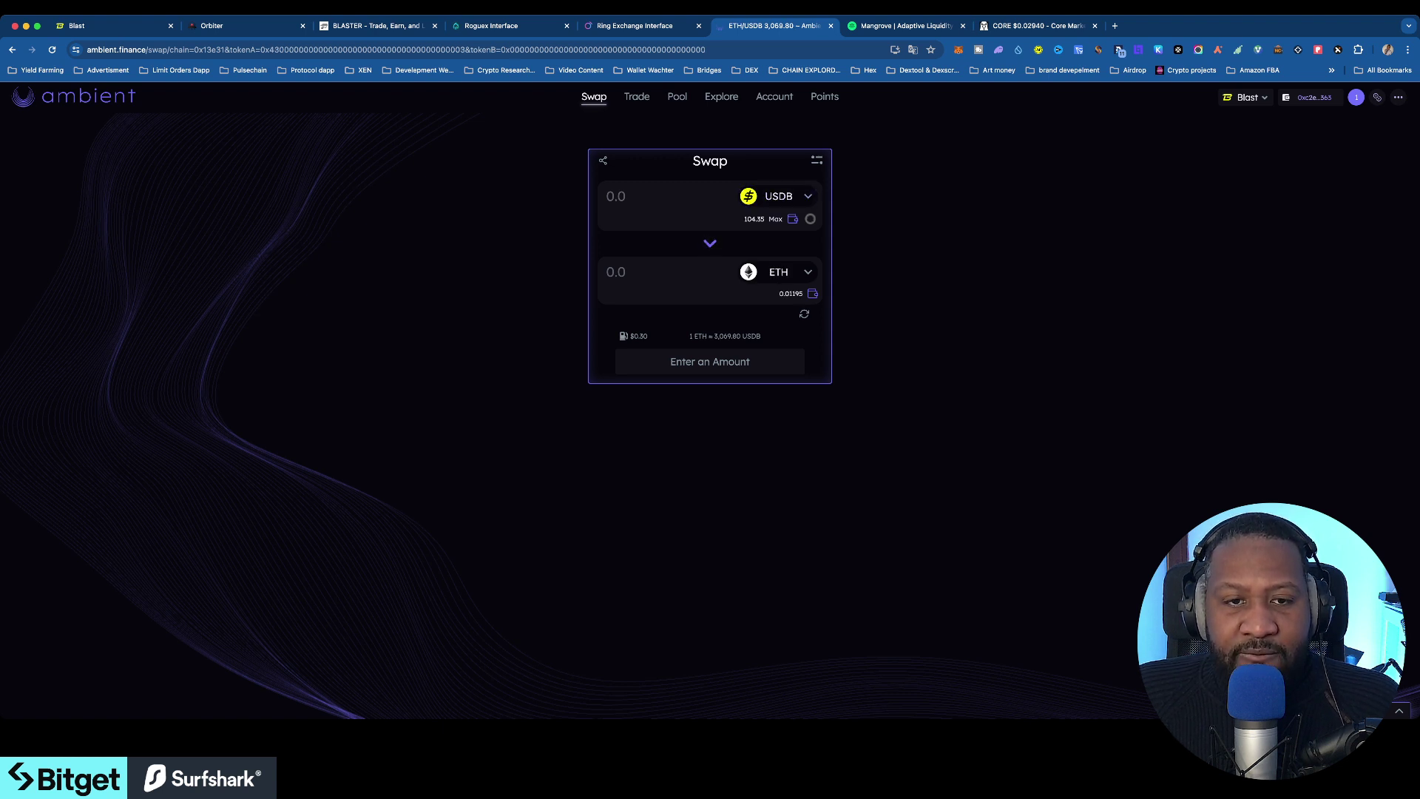
left_click(775, 219)
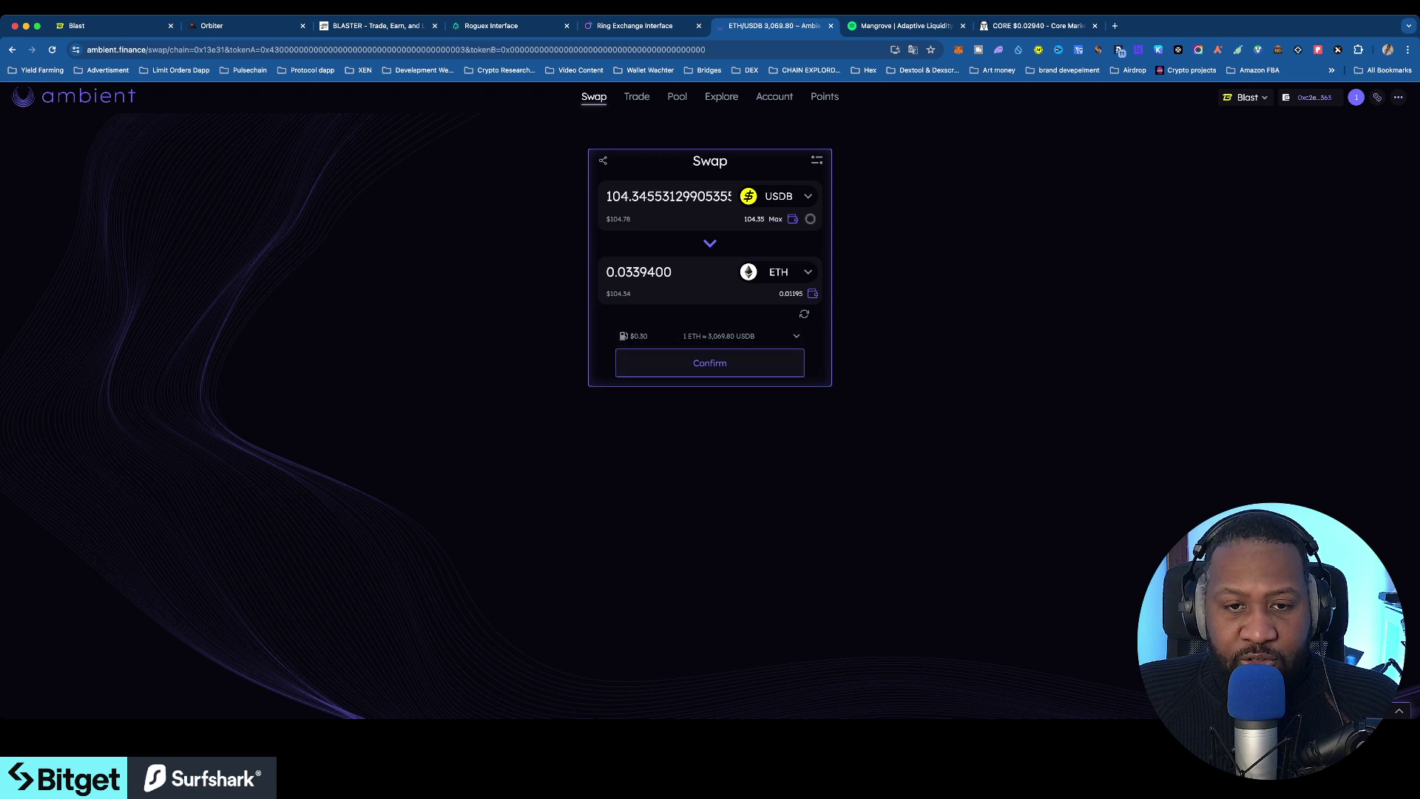
Try to submit the USDB to ETH swap on Ambient, retry it, and close the swap confirmation.
left_click(710, 363)
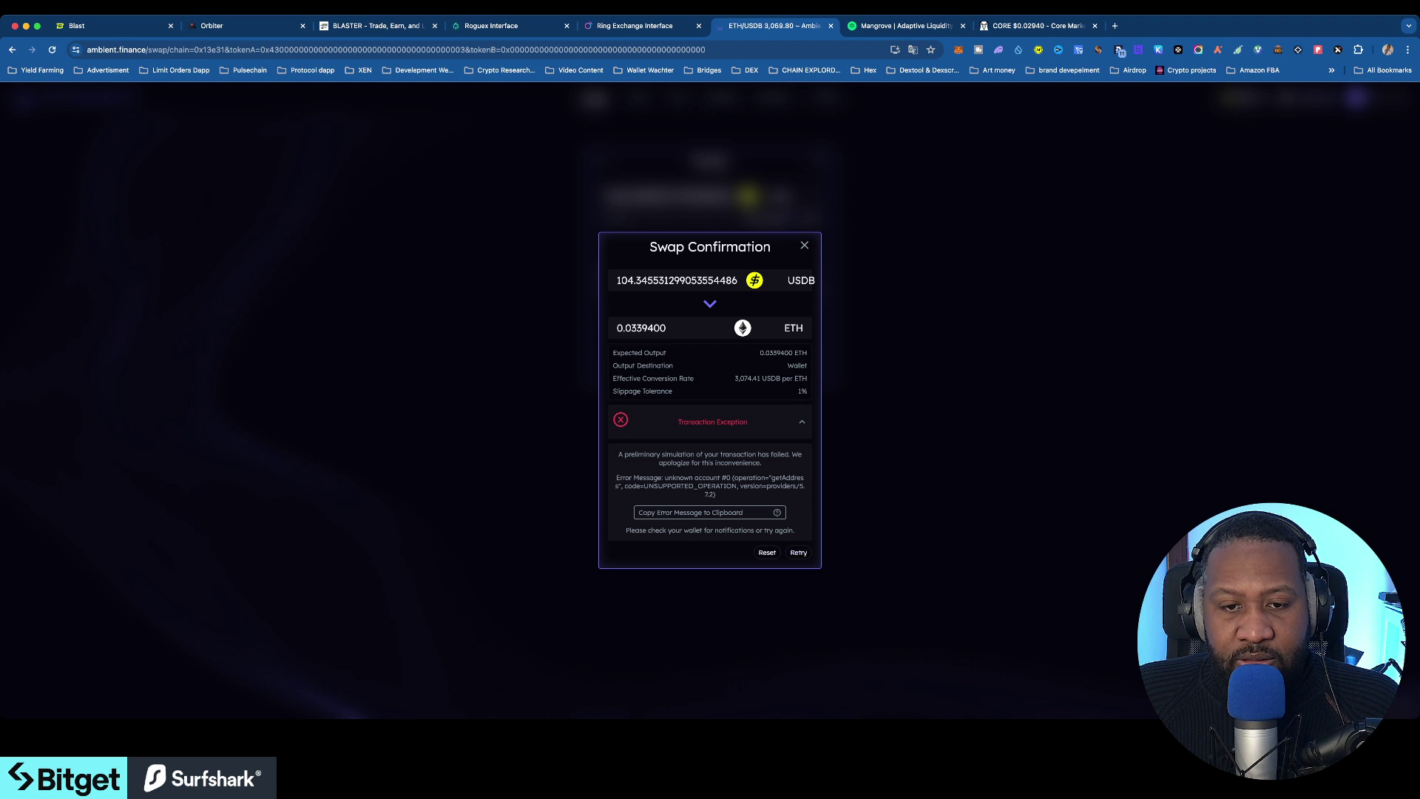
left_click(798, 552)
left_click(710, 497)
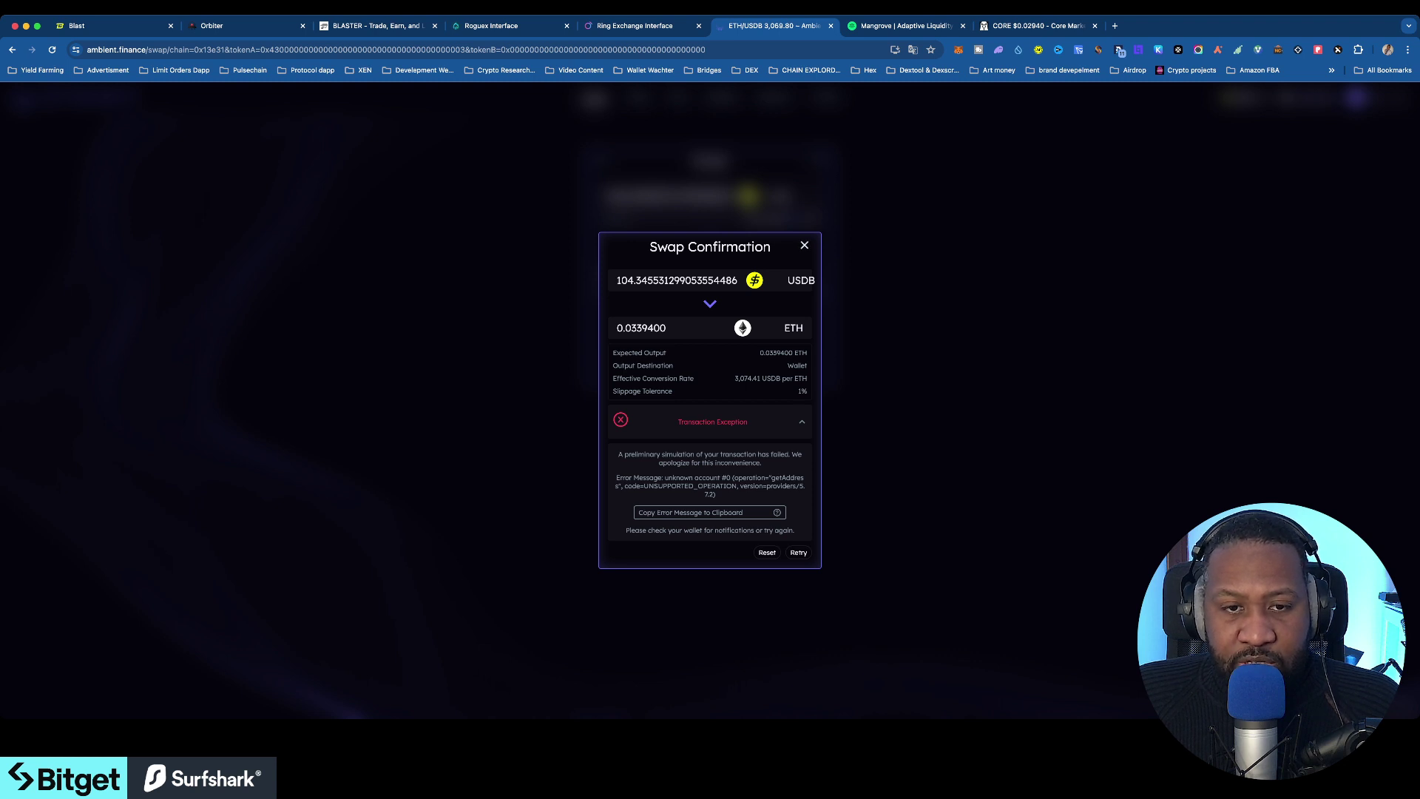
left_click(804, 246)
Try ORBIT as the token to receive for the USDB in the Ambient swap.
left_click(781, 272)
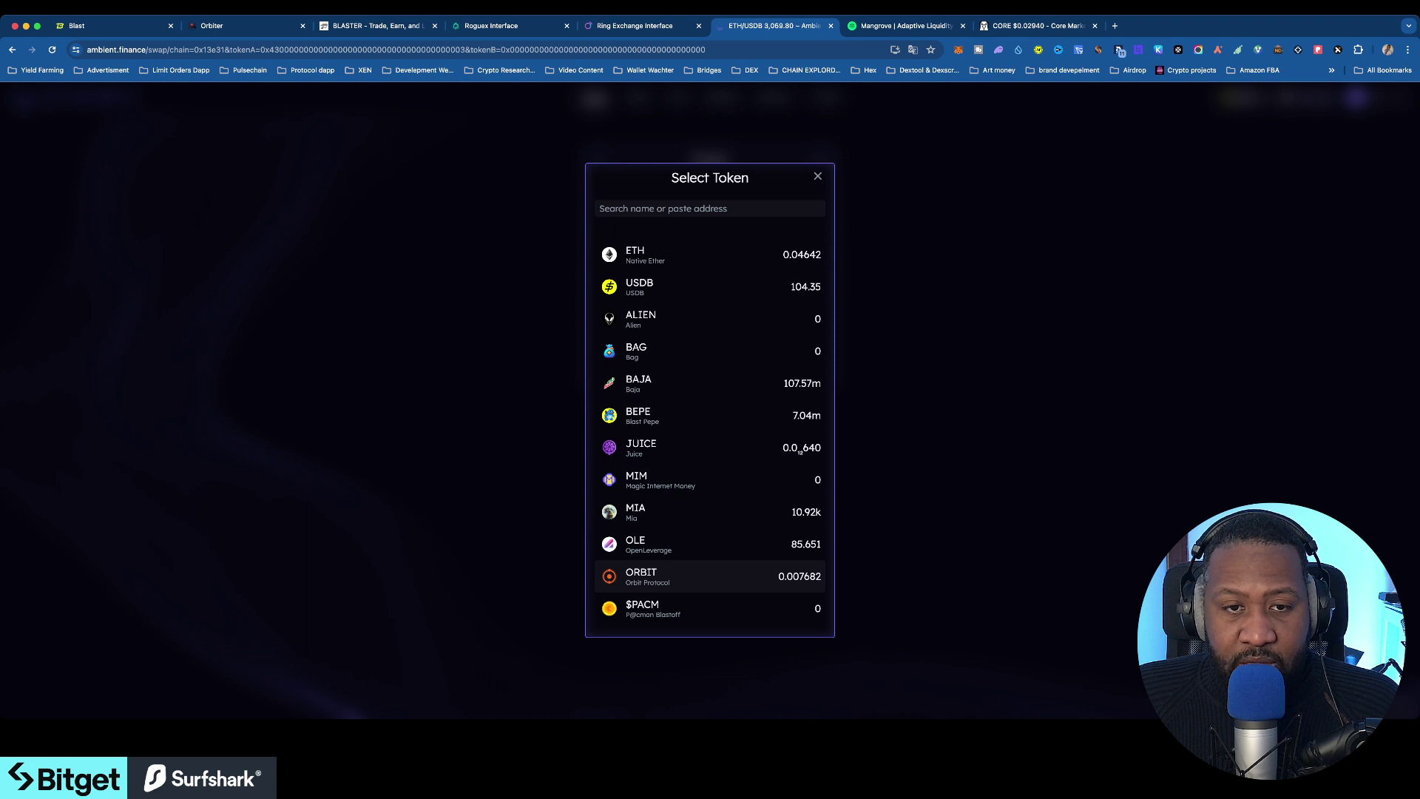
left_click(640, 576)
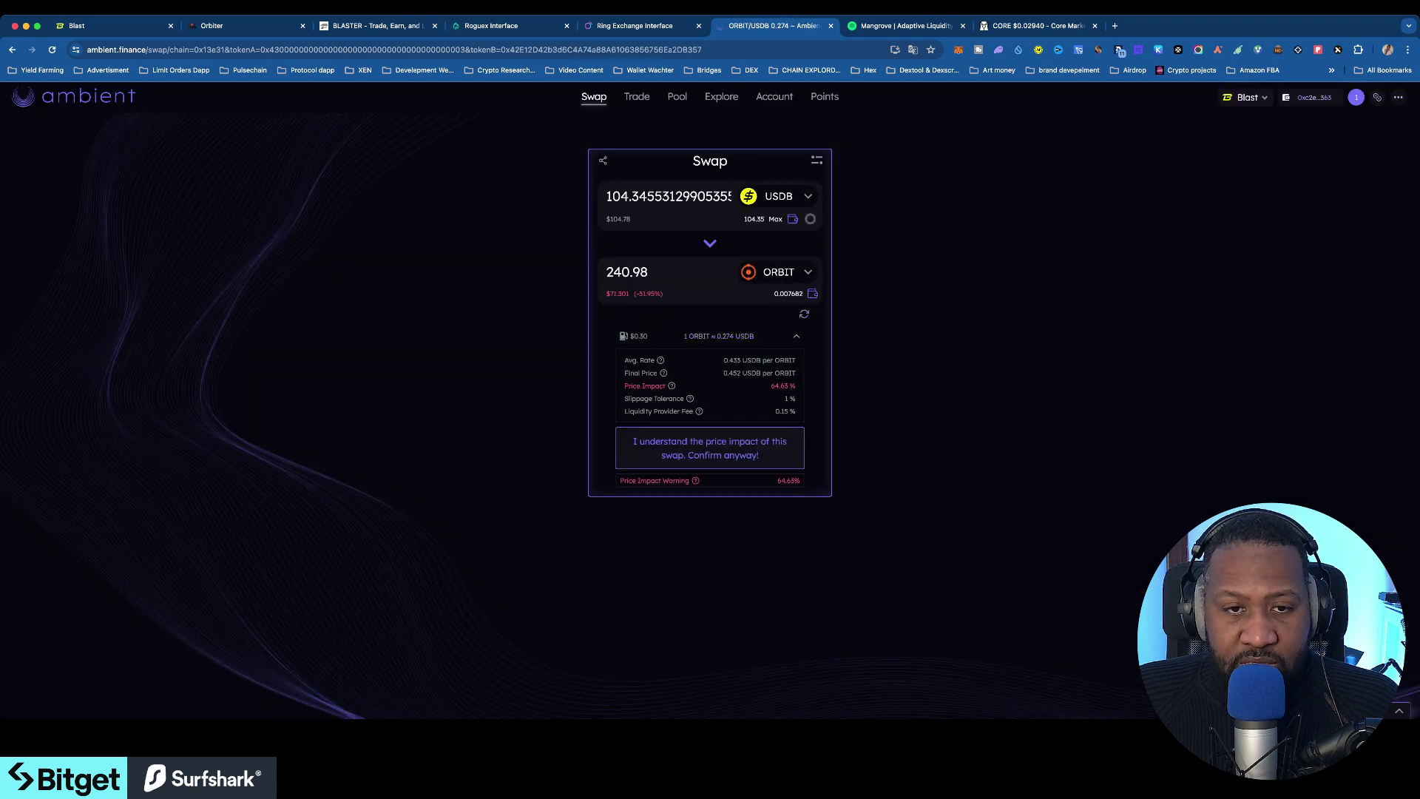
left_click(777, 272)
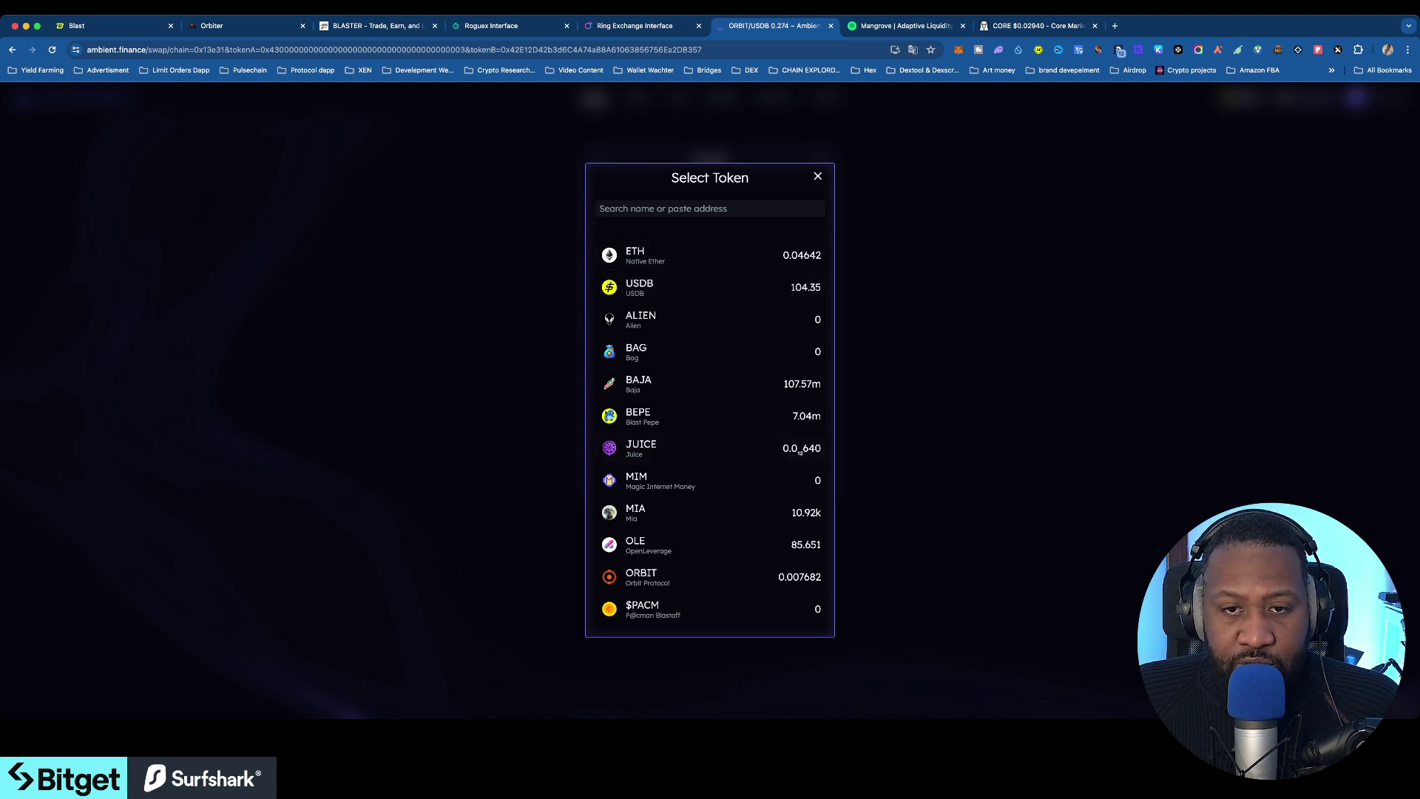
key("Escape")
Choose ezETH as the token to receive in the Ambient swap.
left_click(777, 272)
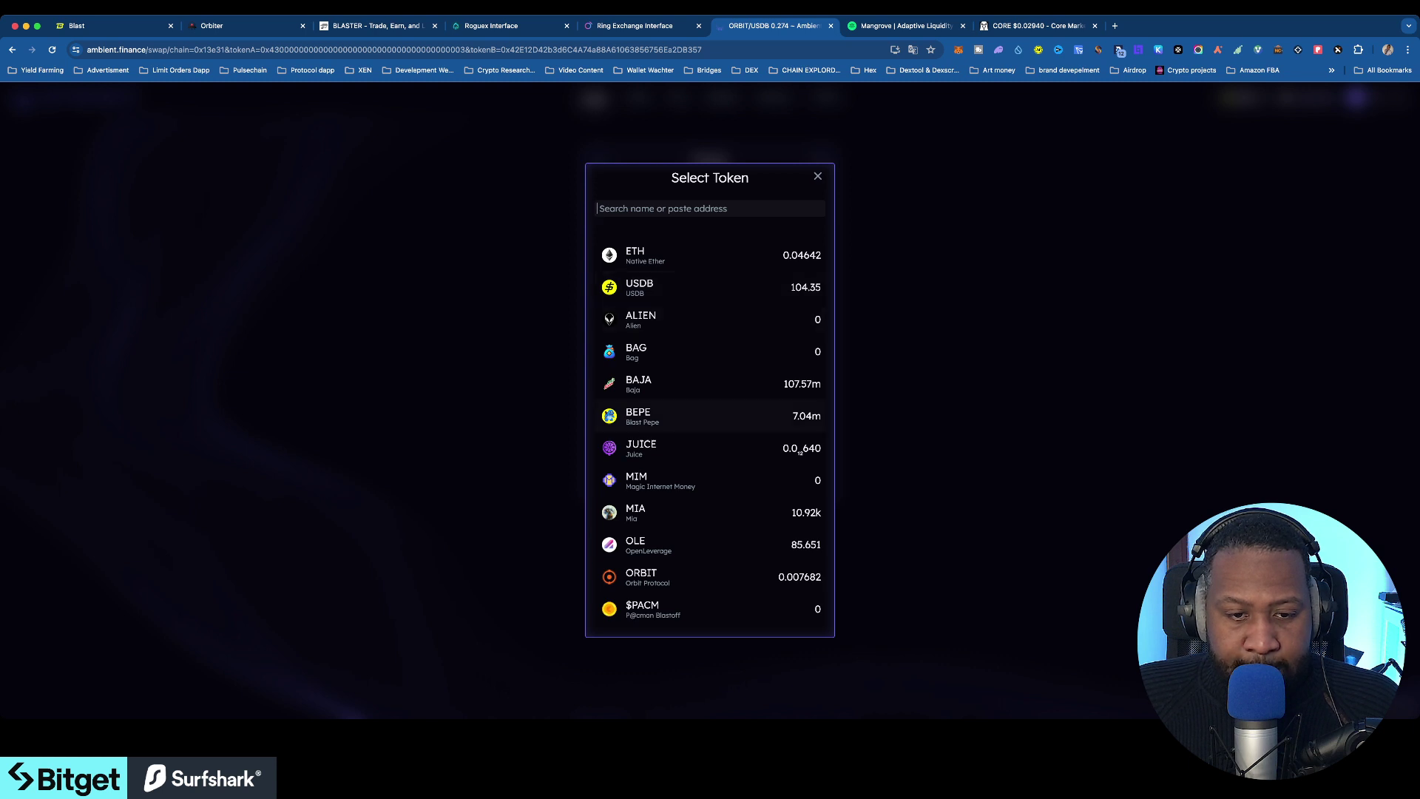
scroll(710, 385, "down", 3)
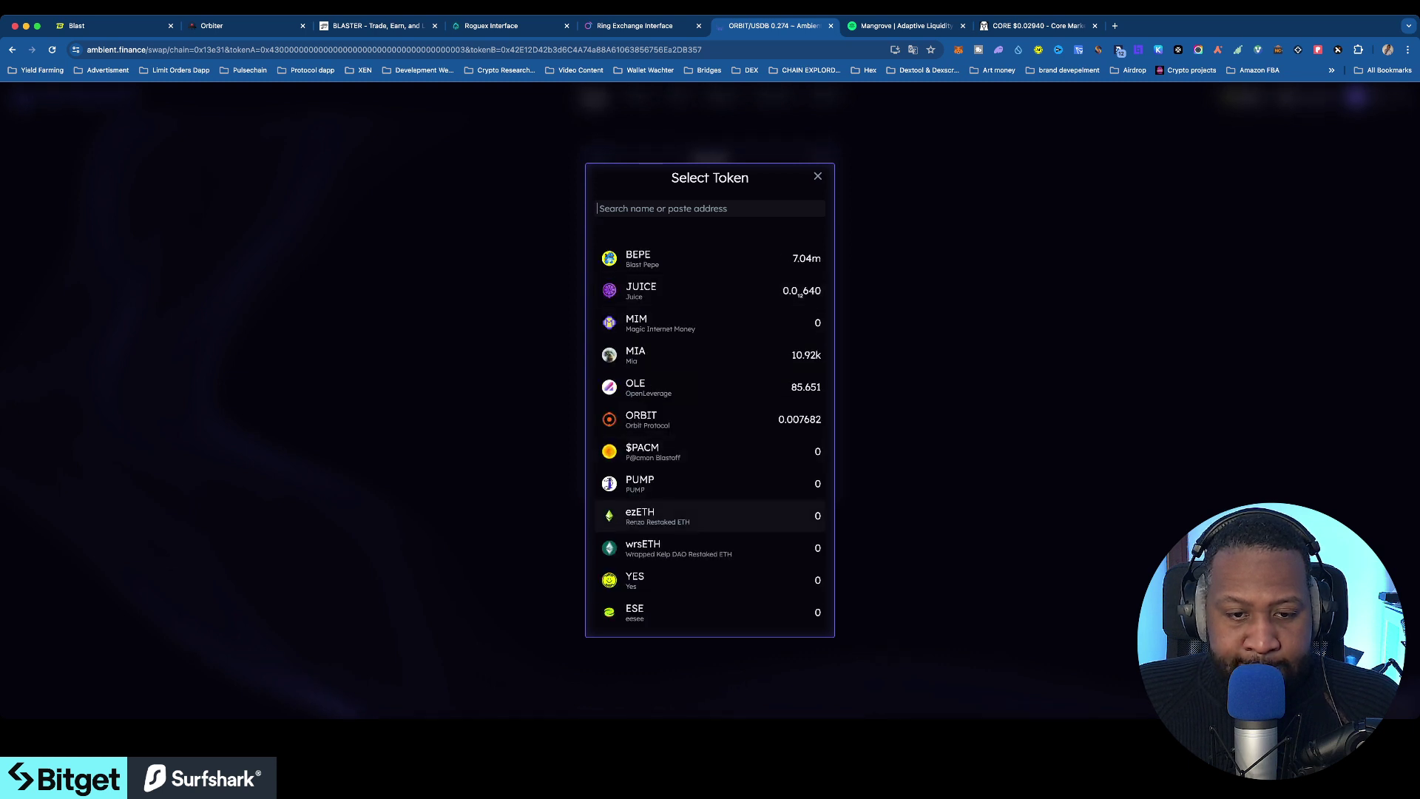
left_click(666, 515)
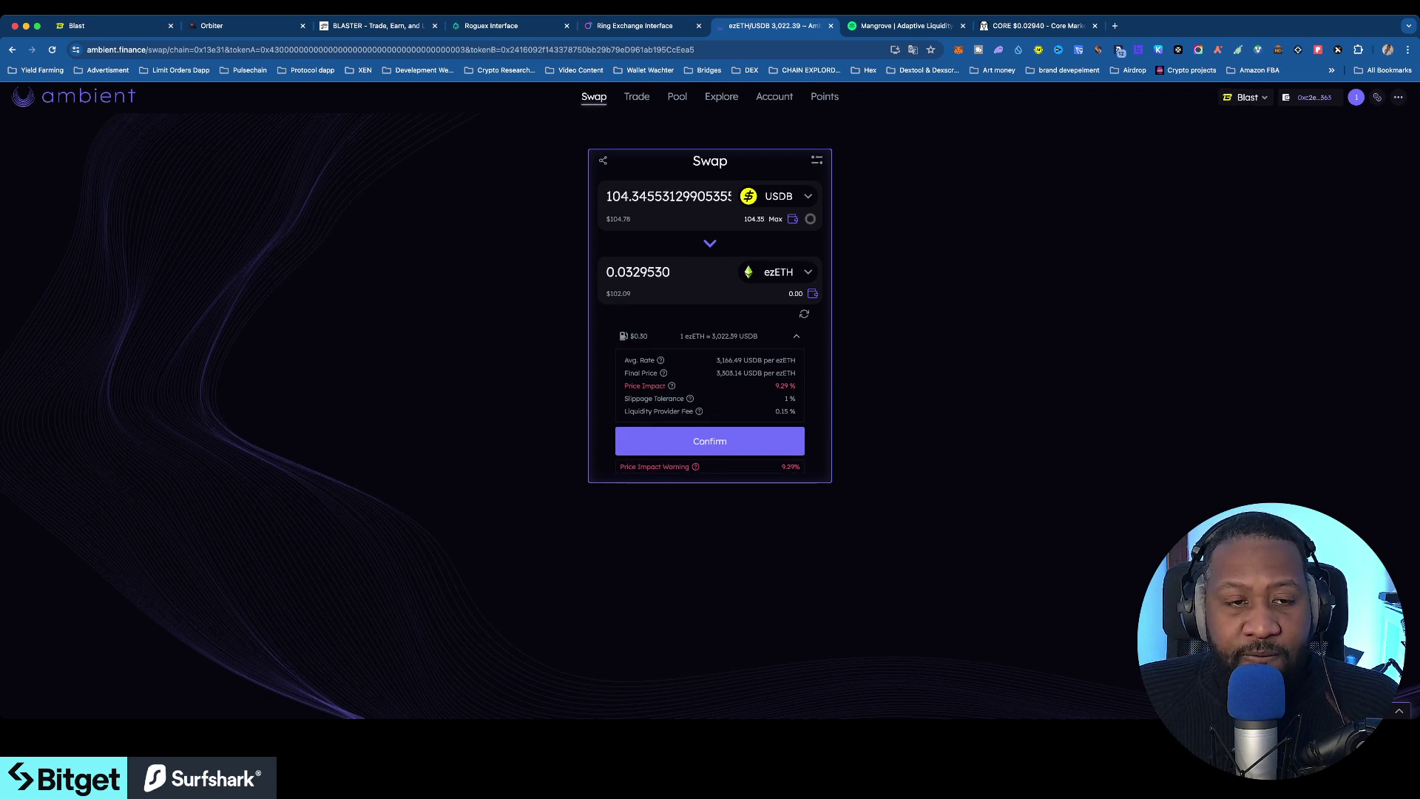
Switch to the Blast site and open the airdrop dashboard with the Dapp leaderboard.
left_click(77, 25)
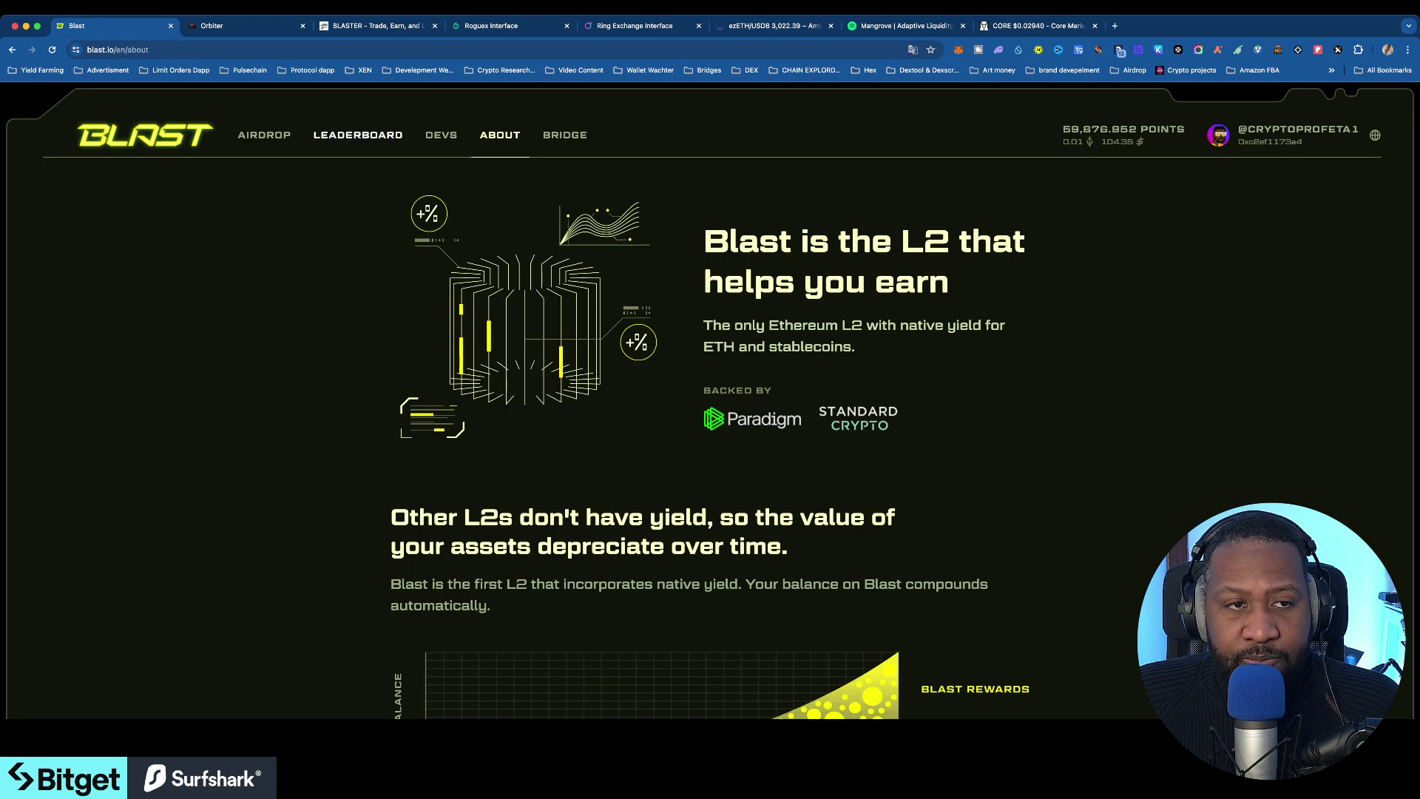
left_click(358, 135)
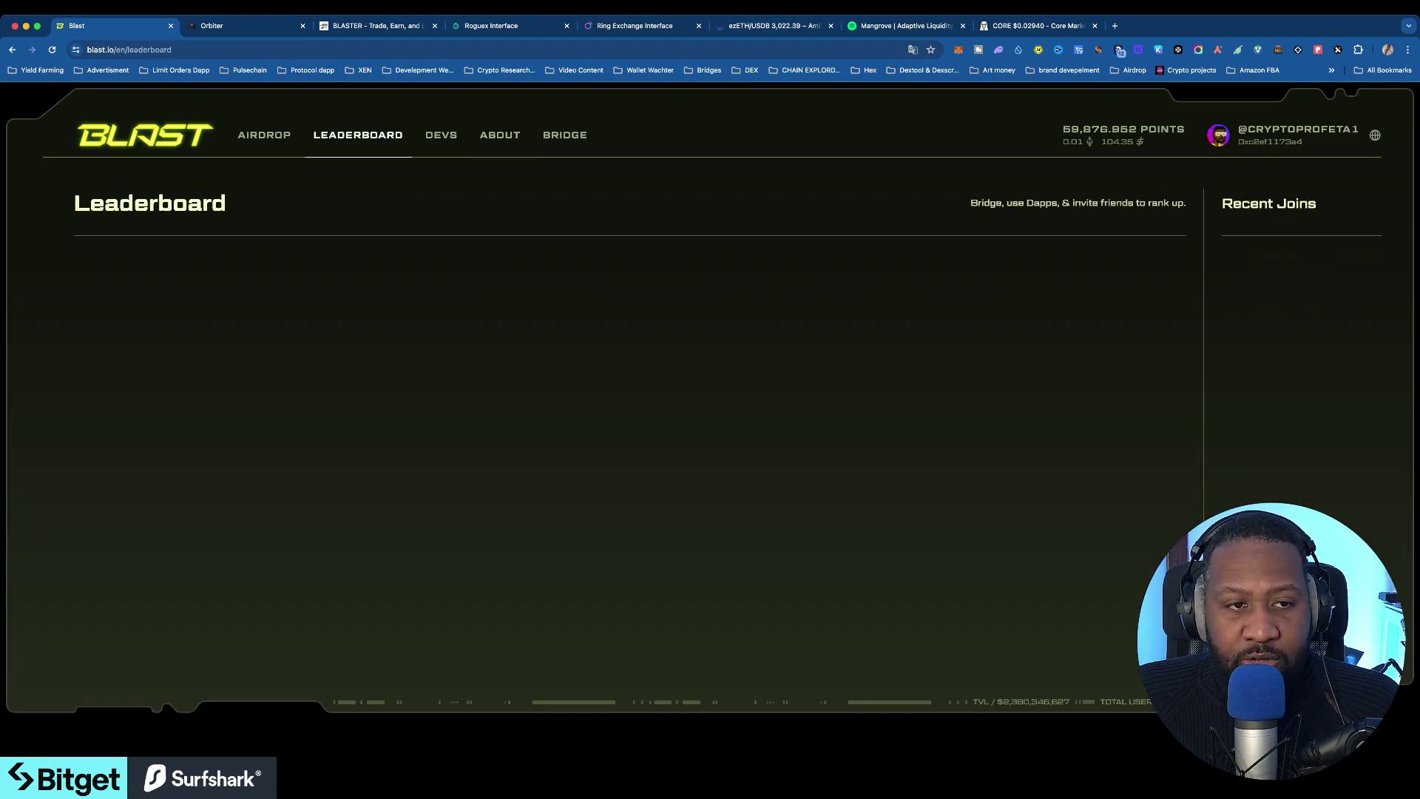
left_click(264, 135)
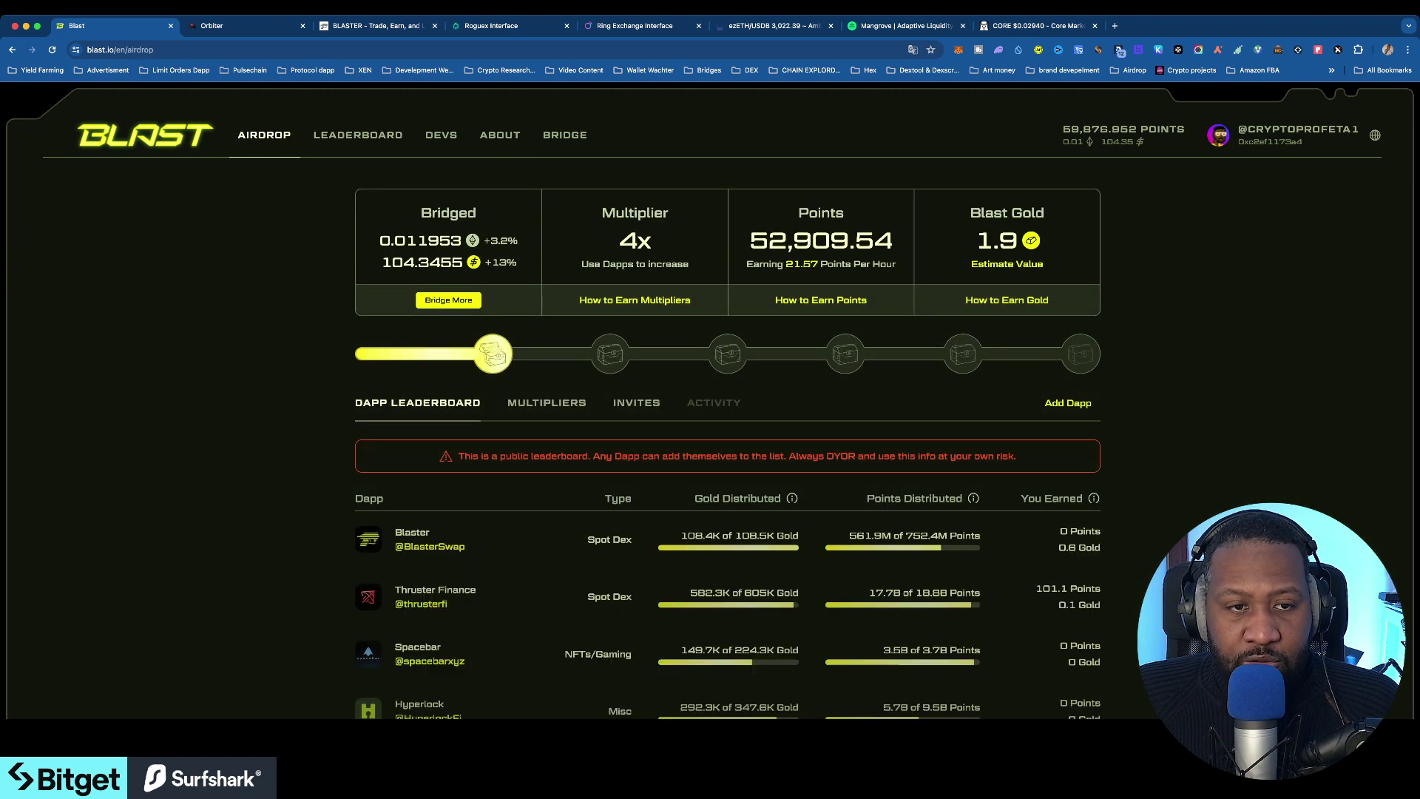
Look through the Dapp leaderboard on the Blast airdrop dashboard, comparing each Dapp's type, gold and points down to Roguex.
scroll(728, 419, "down", 5)
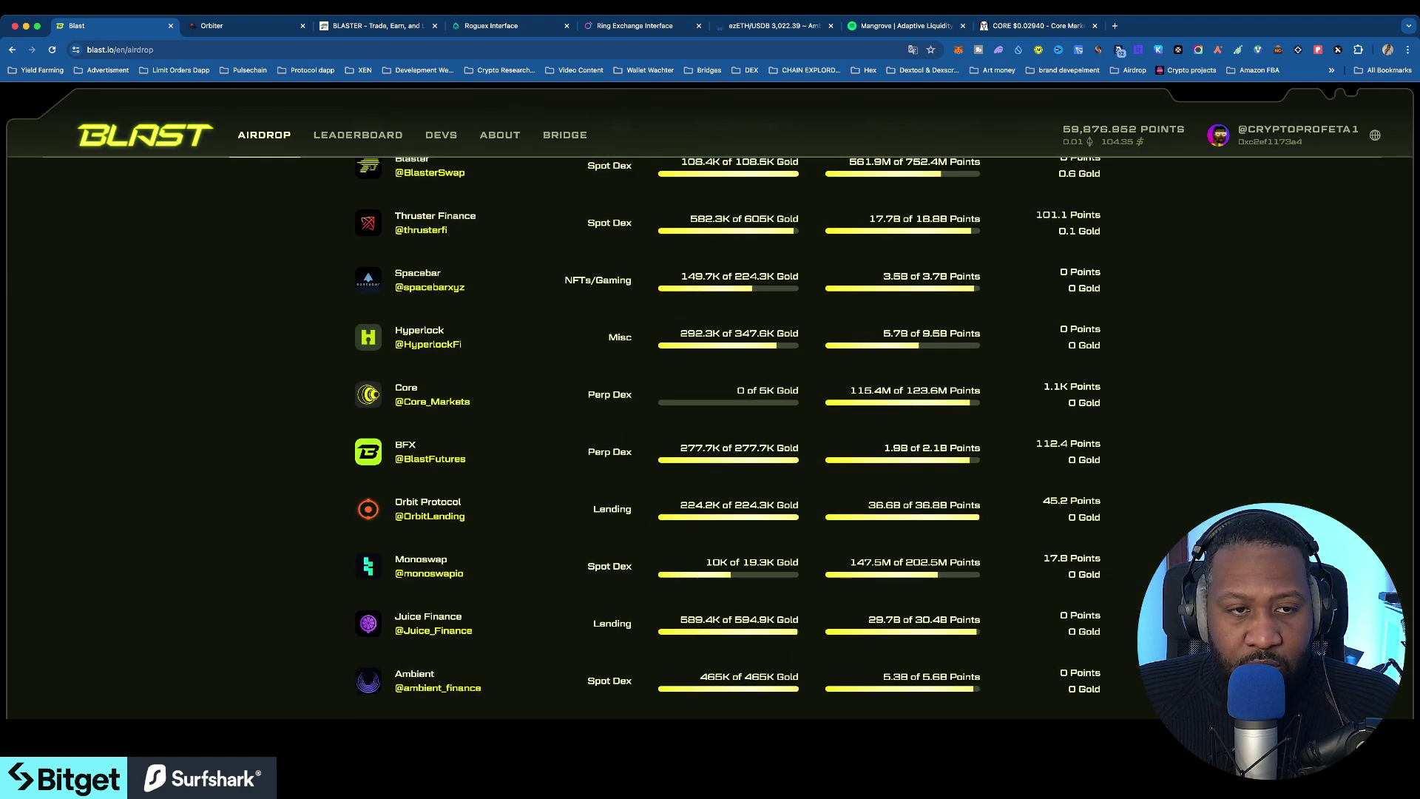
scroll(728, 426, "down", 4)
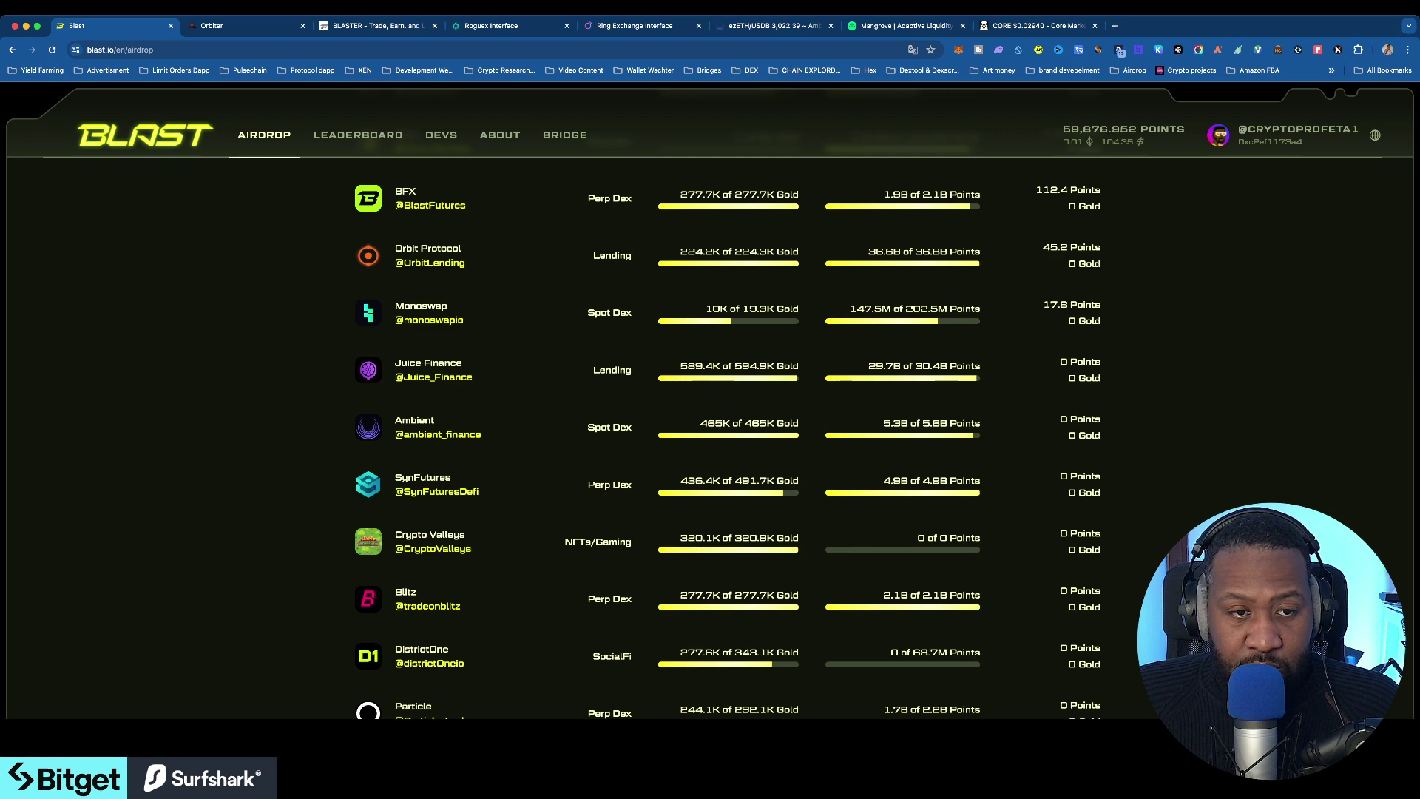
scroll(728, 404, "down", 2)
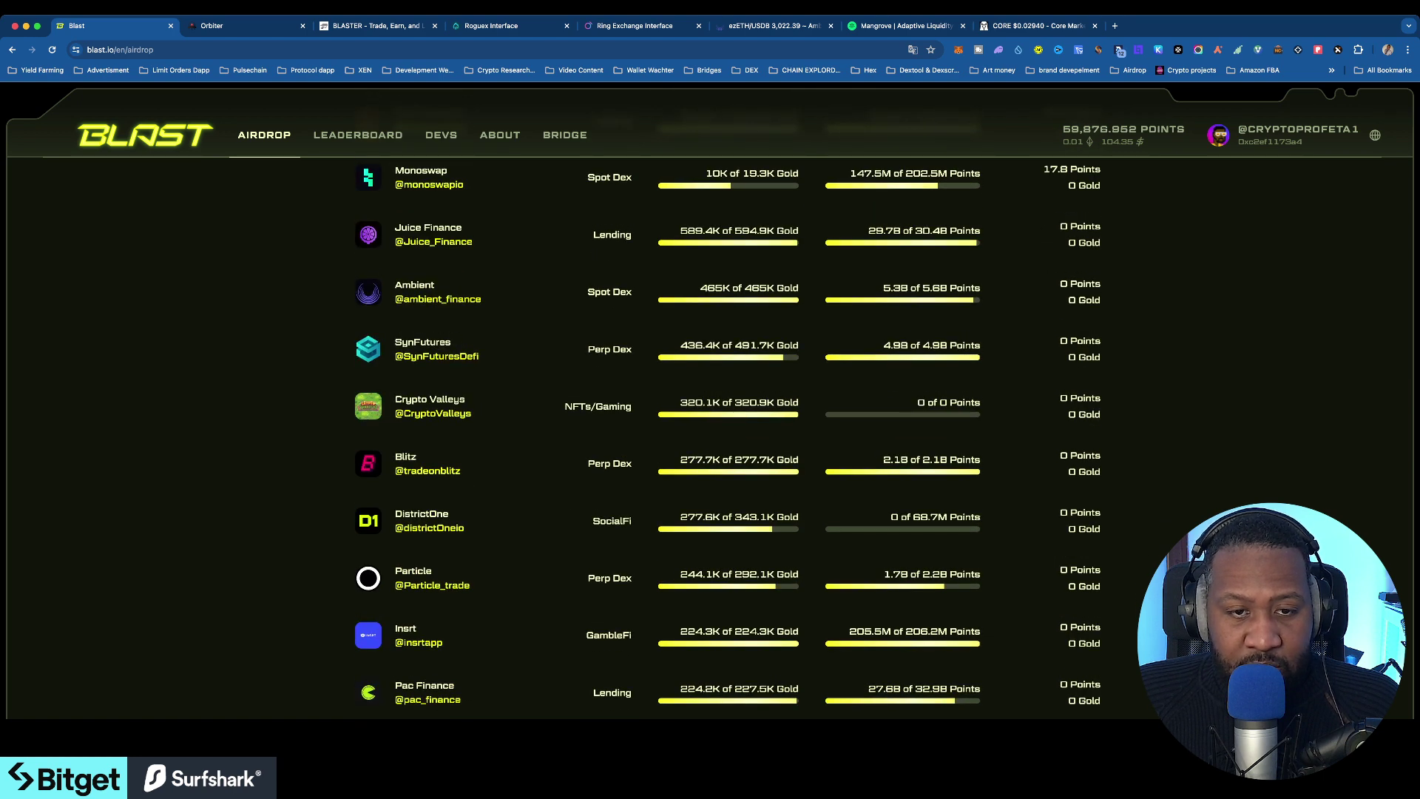
scroll(728, 419, "down", 2)
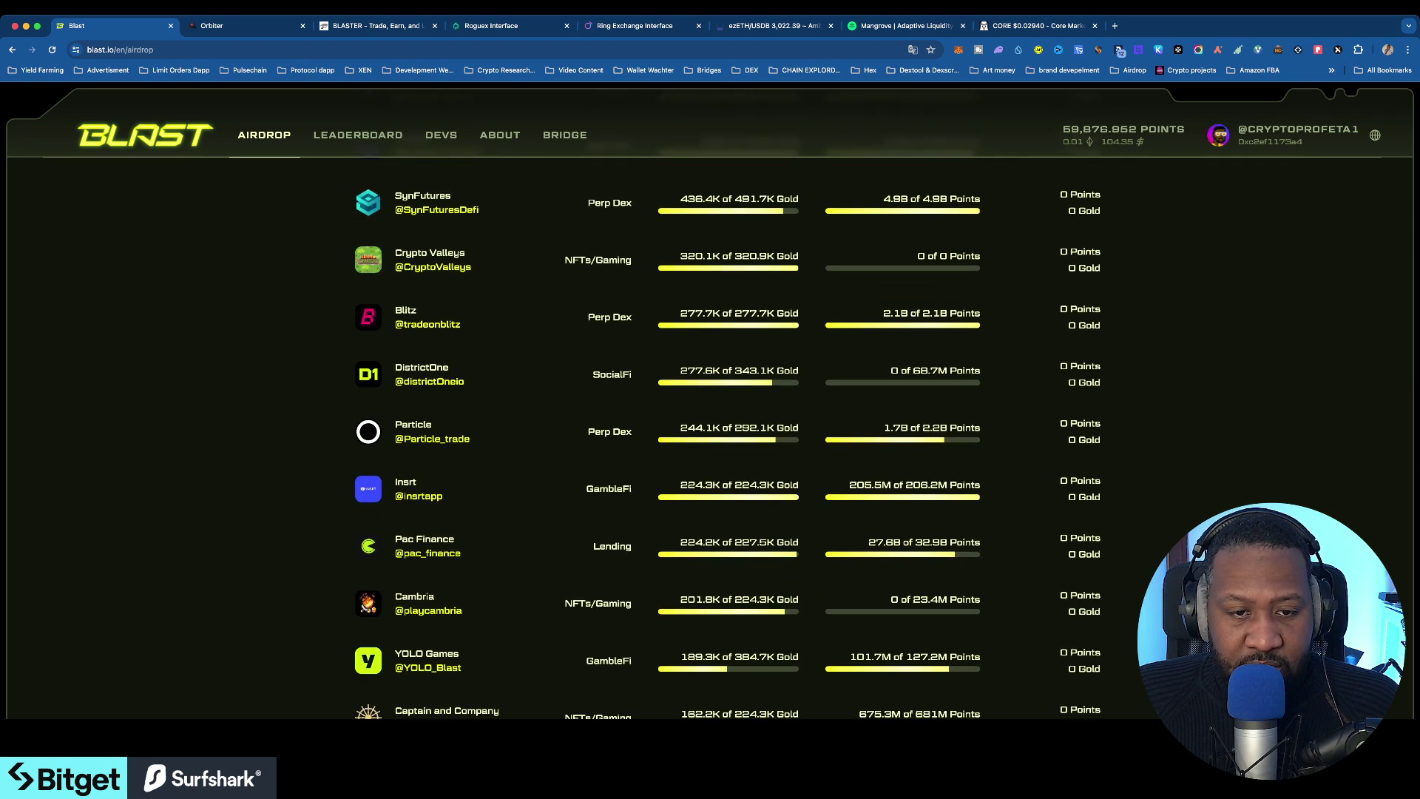
scroll(728, 427, "down", 4)
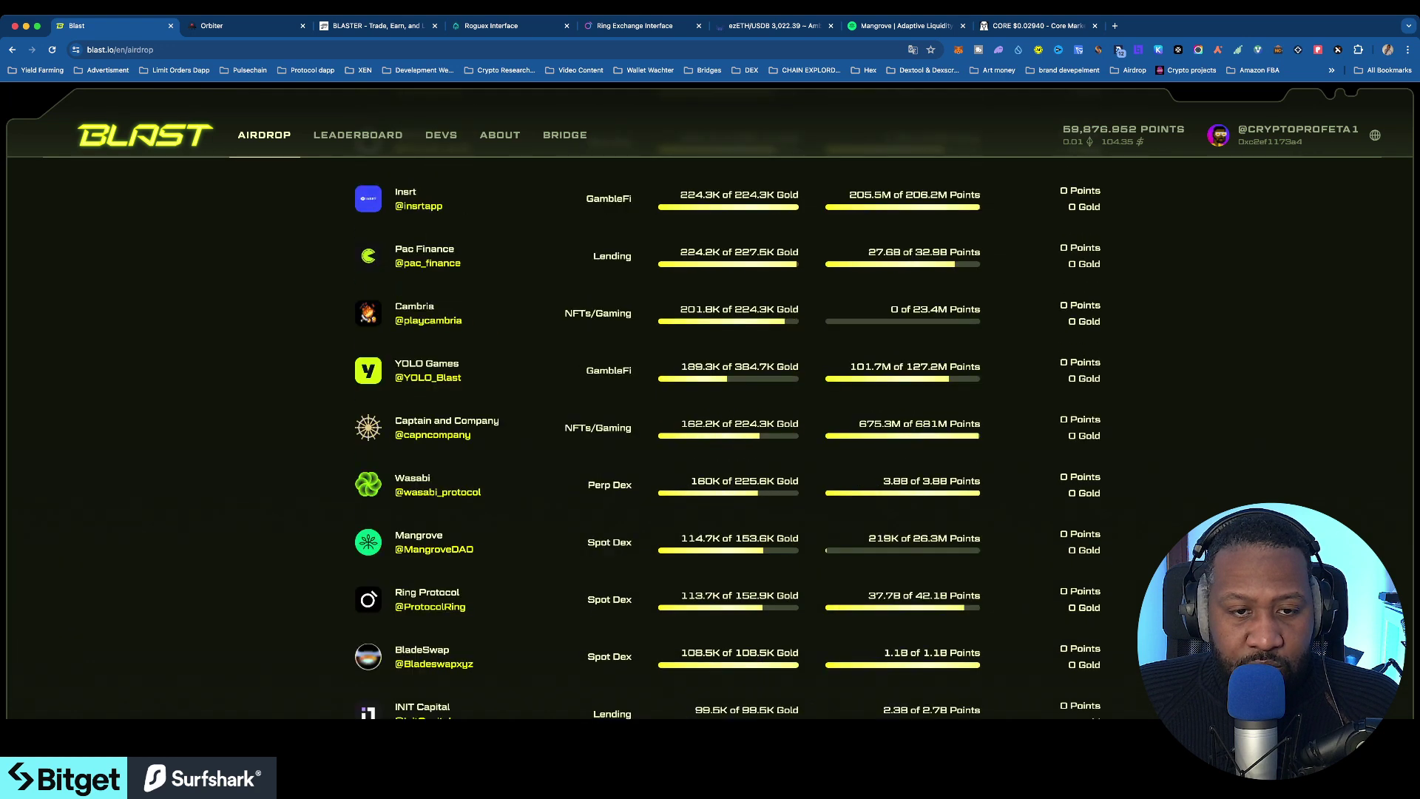
scroll(728, 427, "down", 2)
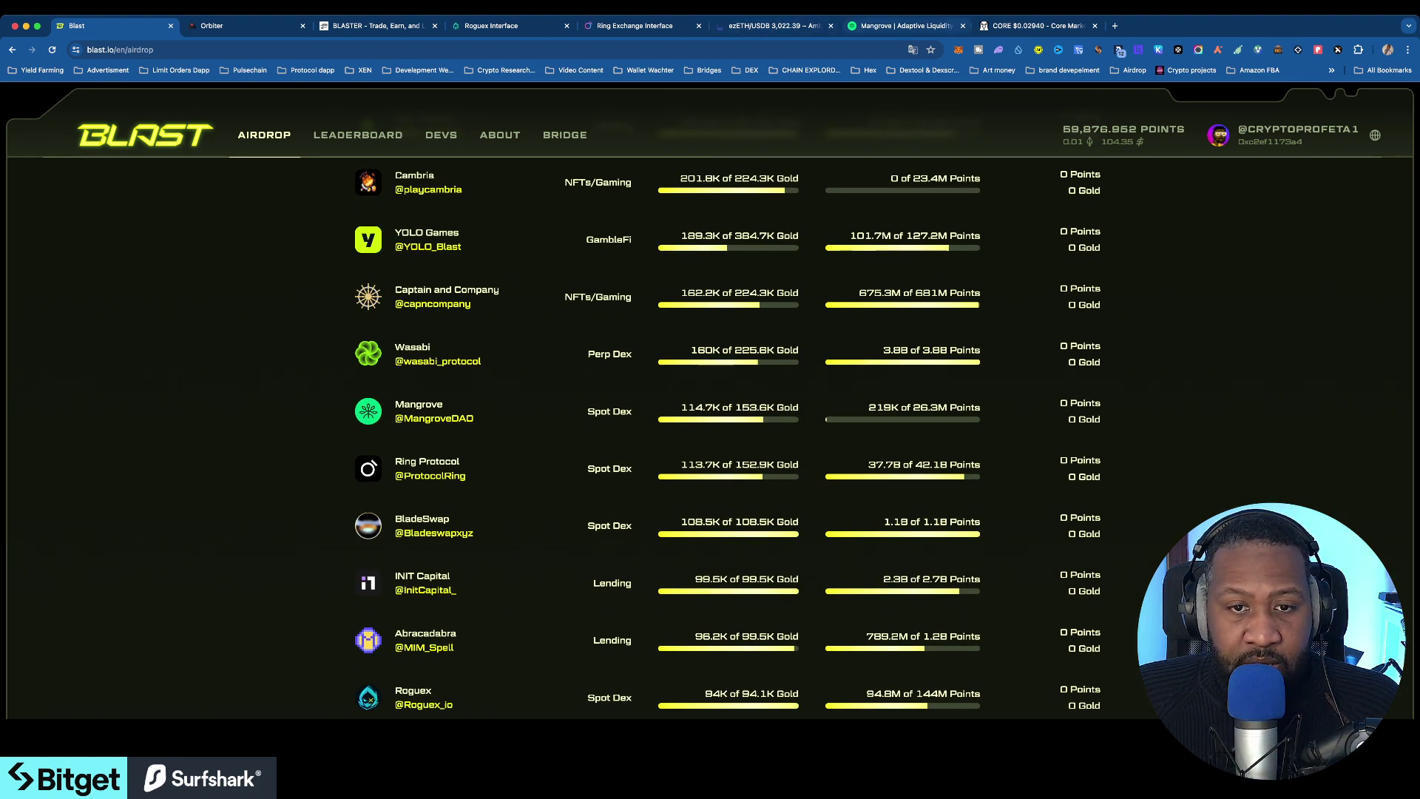
Switch to the Mangrove site, launch its trading app and connect the MetaMask wallet.
left_click(906, 26)
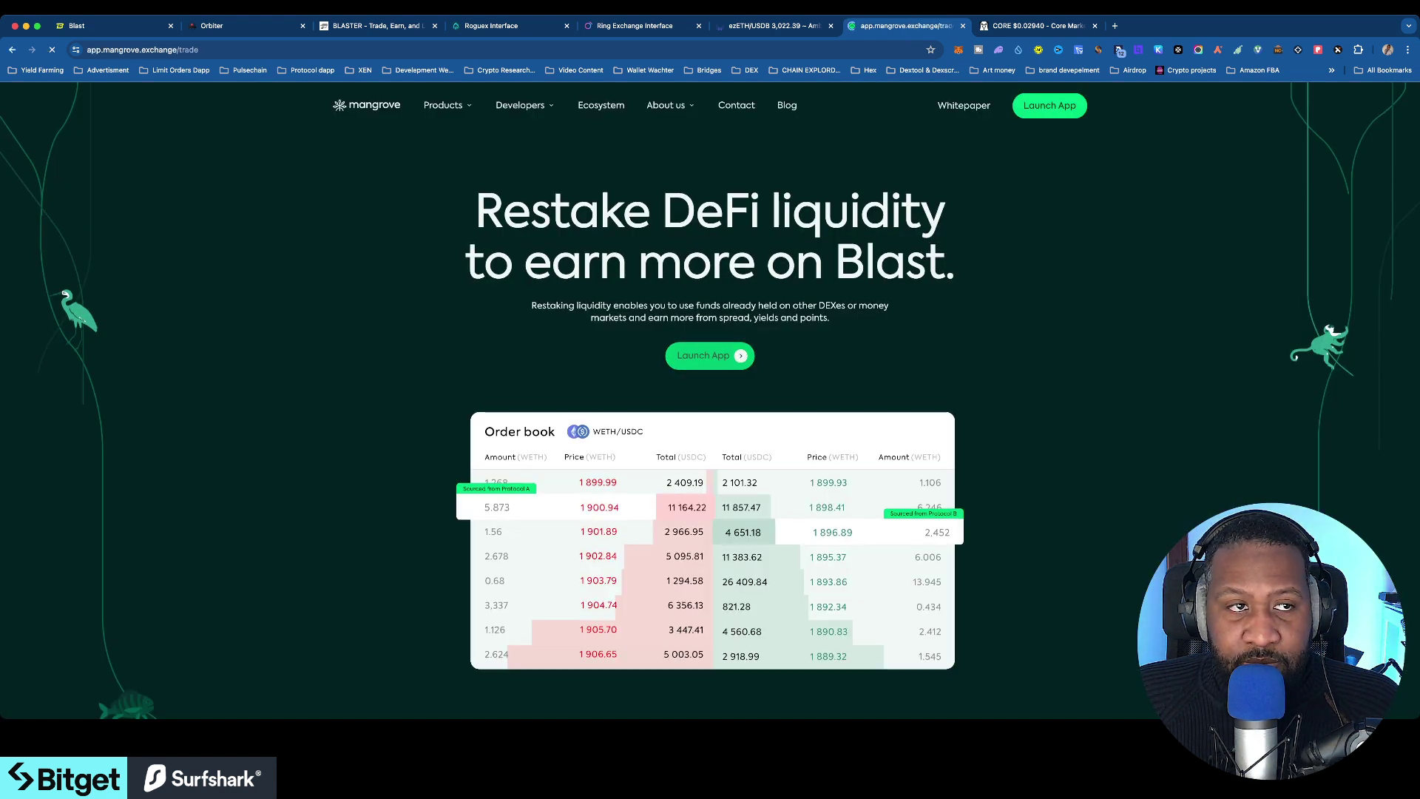
left_click(709, 356)
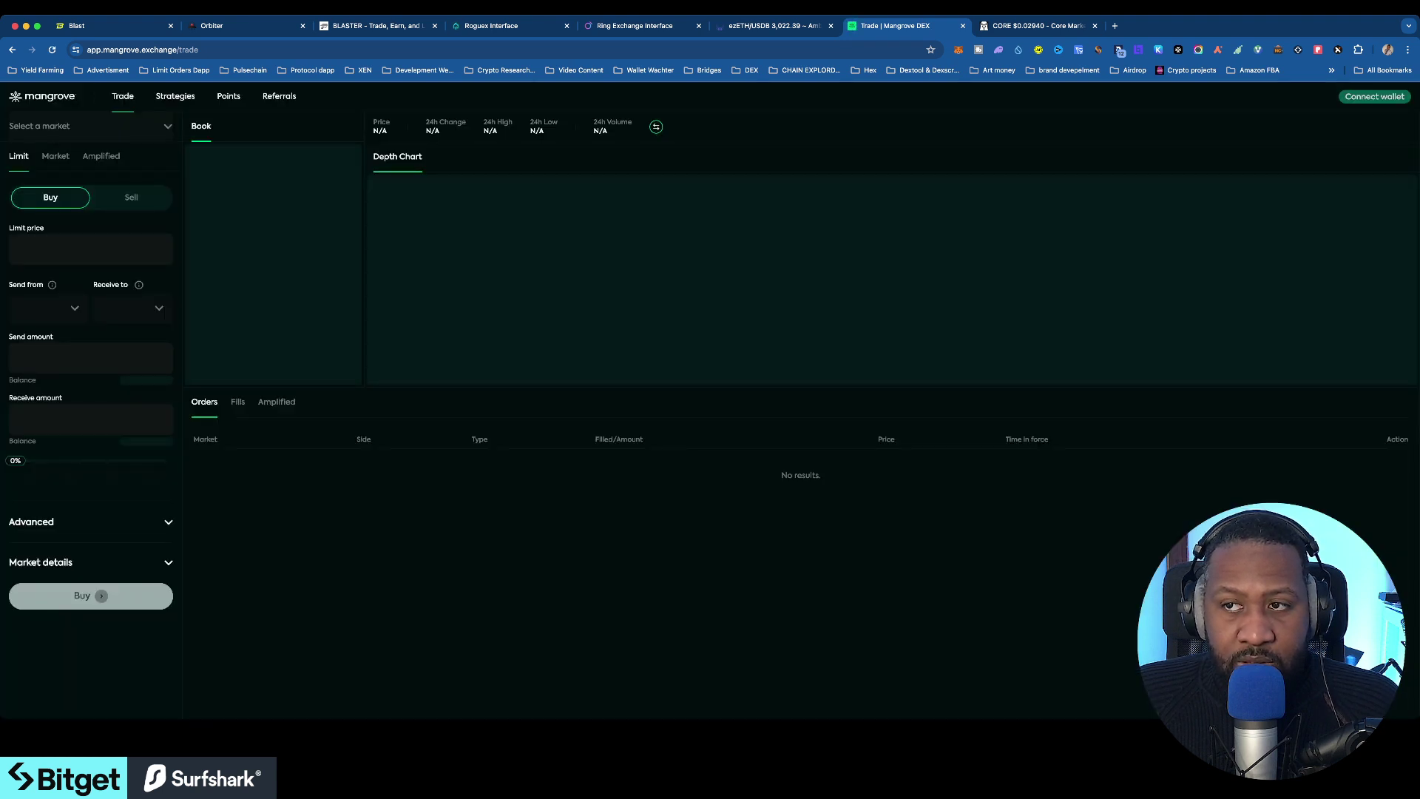
left_click(1375, 97)
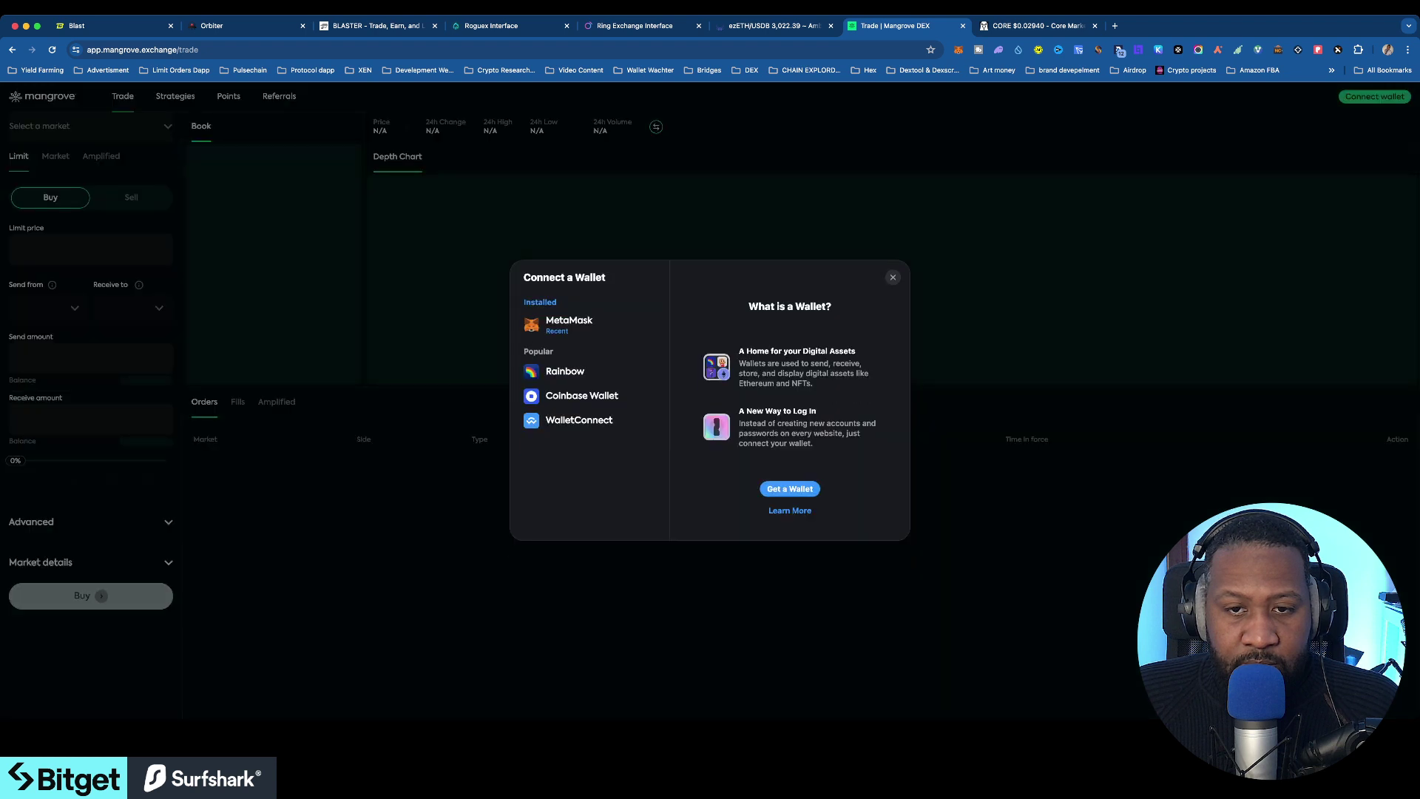
left_click(589, 324)
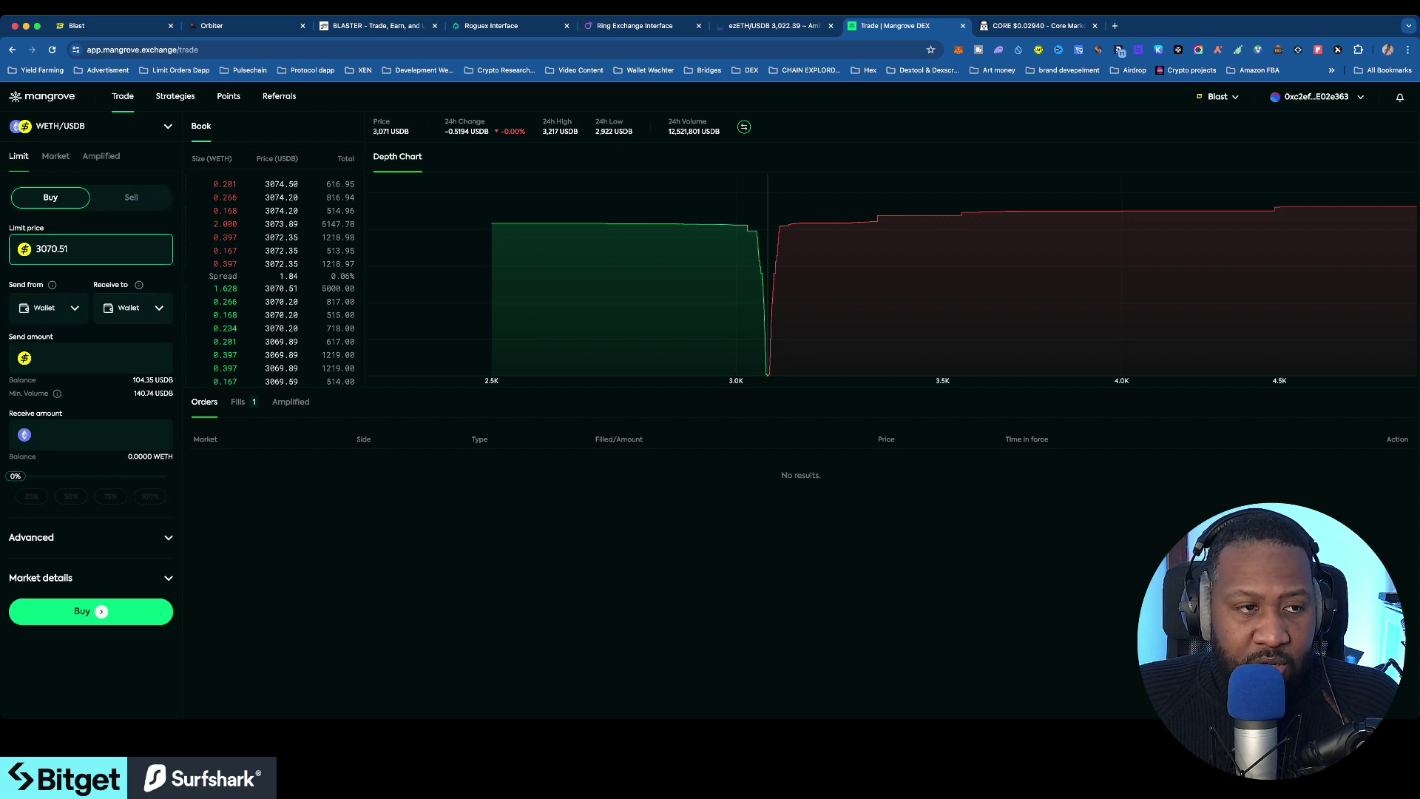
Set up a WETH/USDB market buy order on Mangrove that spends 100% of the USDB balance.
left_click(49, 309)
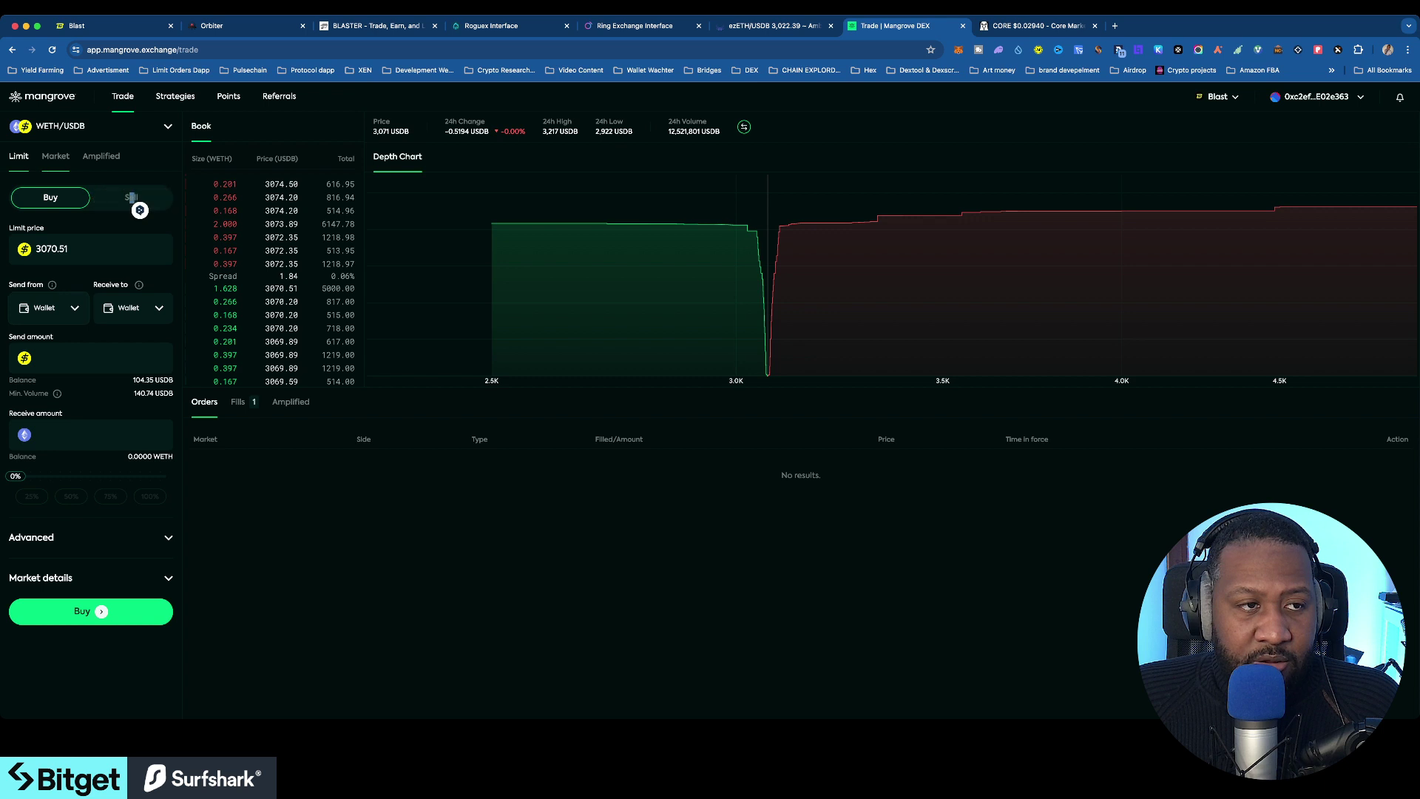
left_click(55, 156)
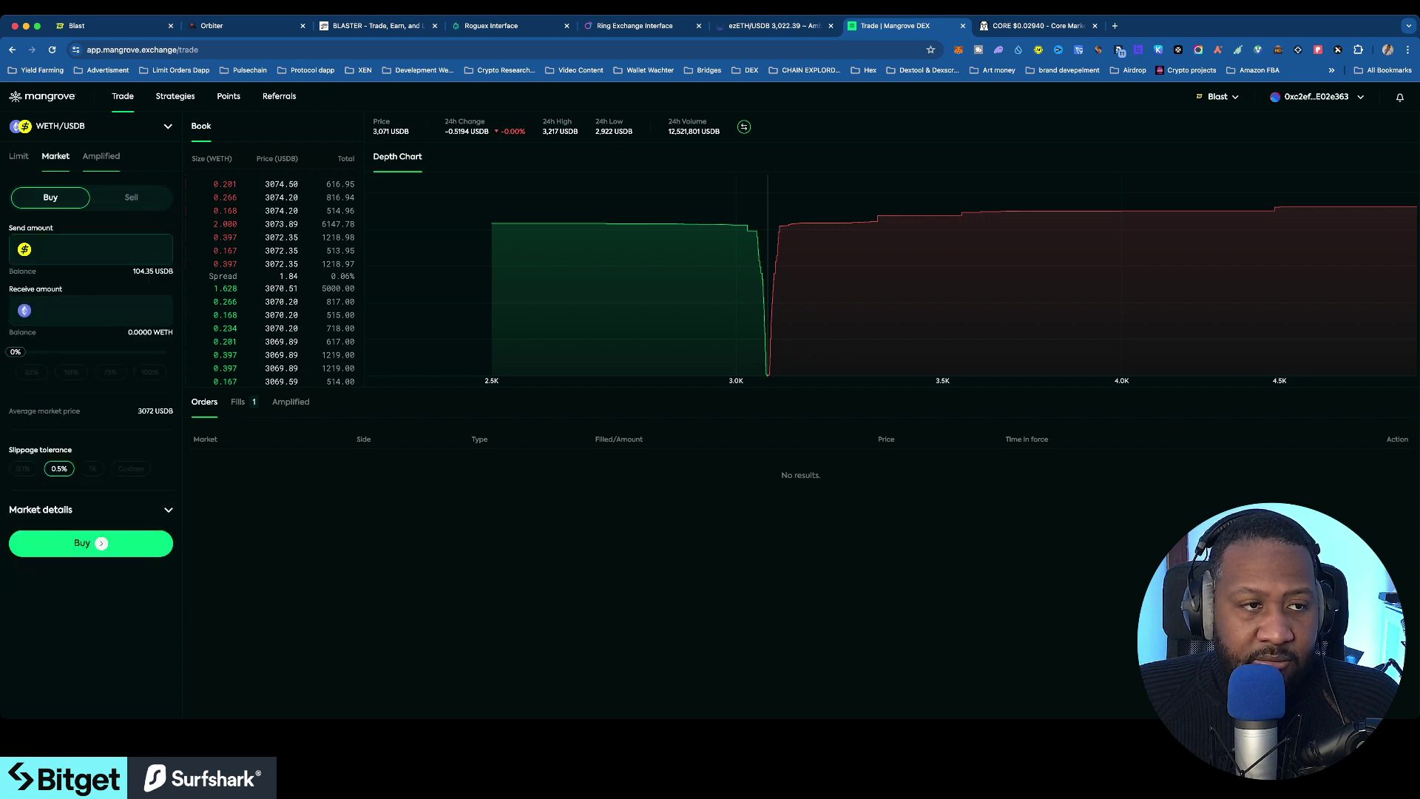
left_click(131, 197)
left_click(50, 197)
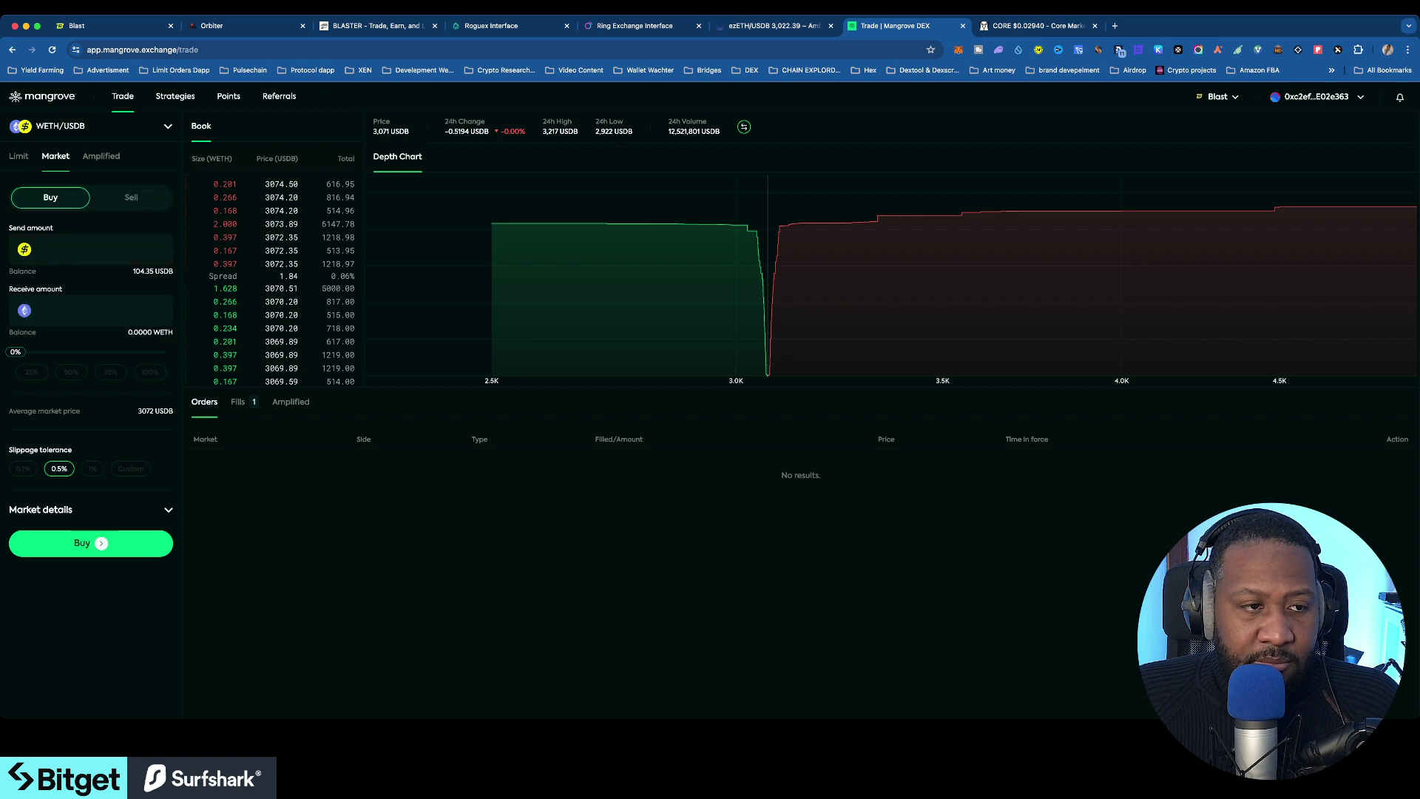
left_click(150, 372)
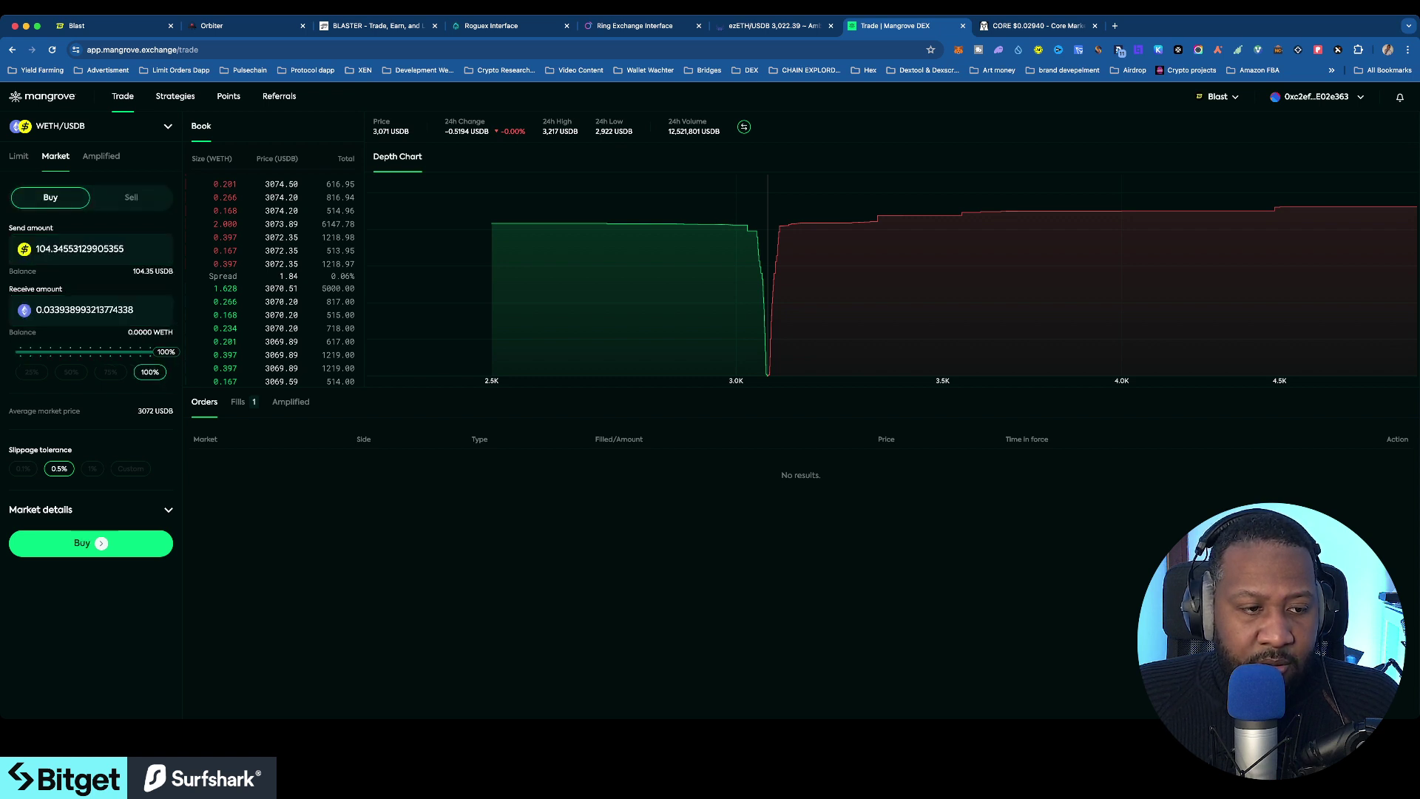
Submit the WETH market buy order, proceed with the transaction and close its completion dialog.
left_click(91, 543)
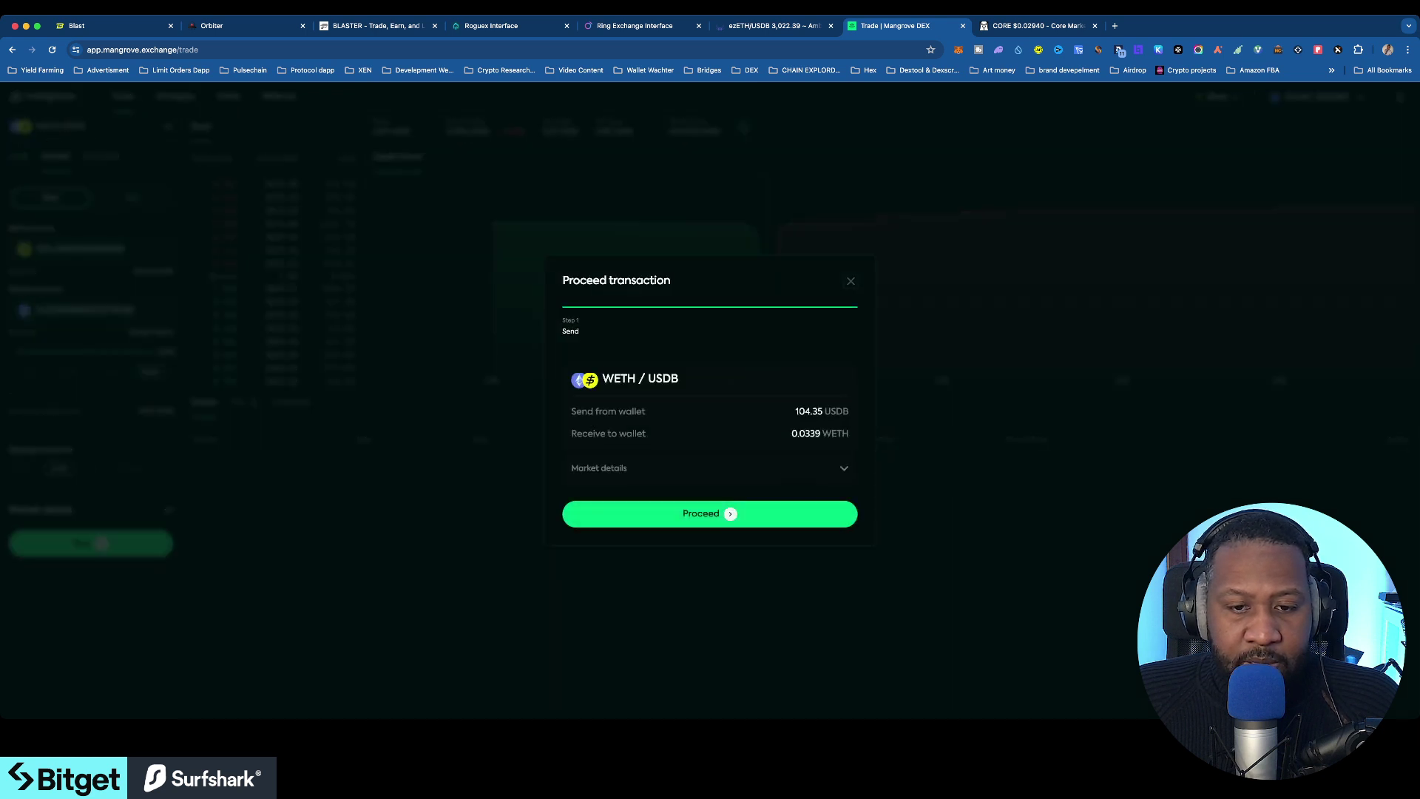
left_click(711, 514)
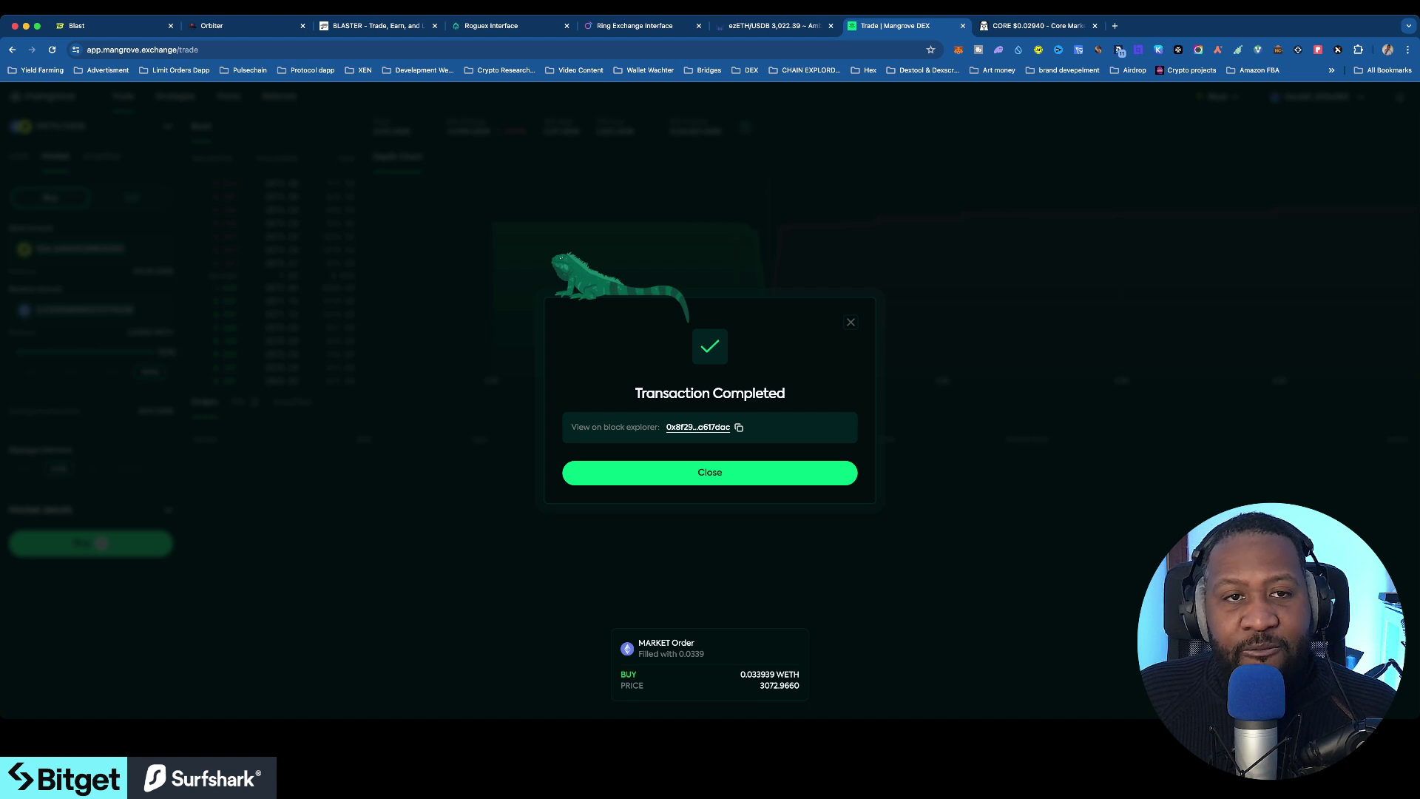
left_click(851, 323)
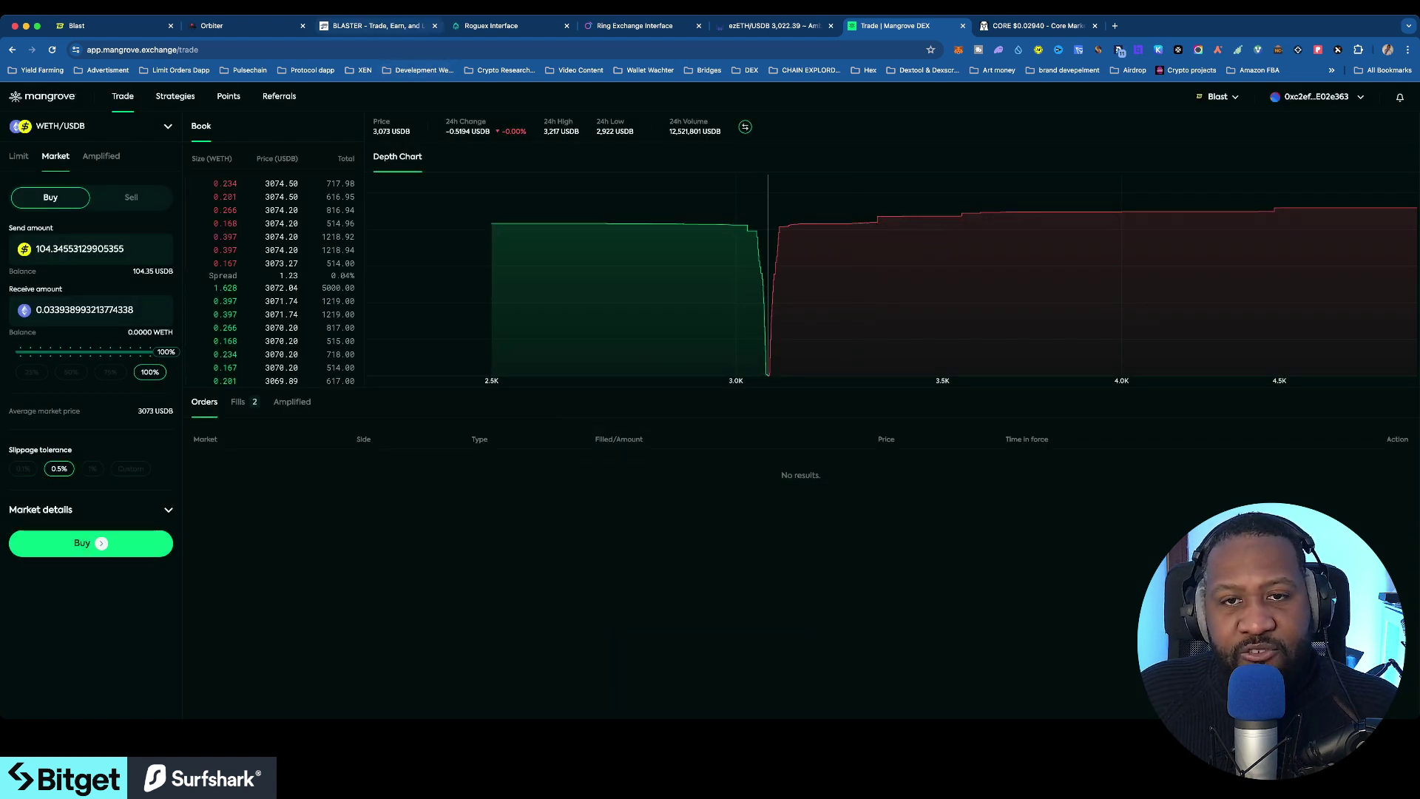
Switch to the Blaster swap page and reverse the pair so that USDB is paid and ETH received.
left_click(378, 26)
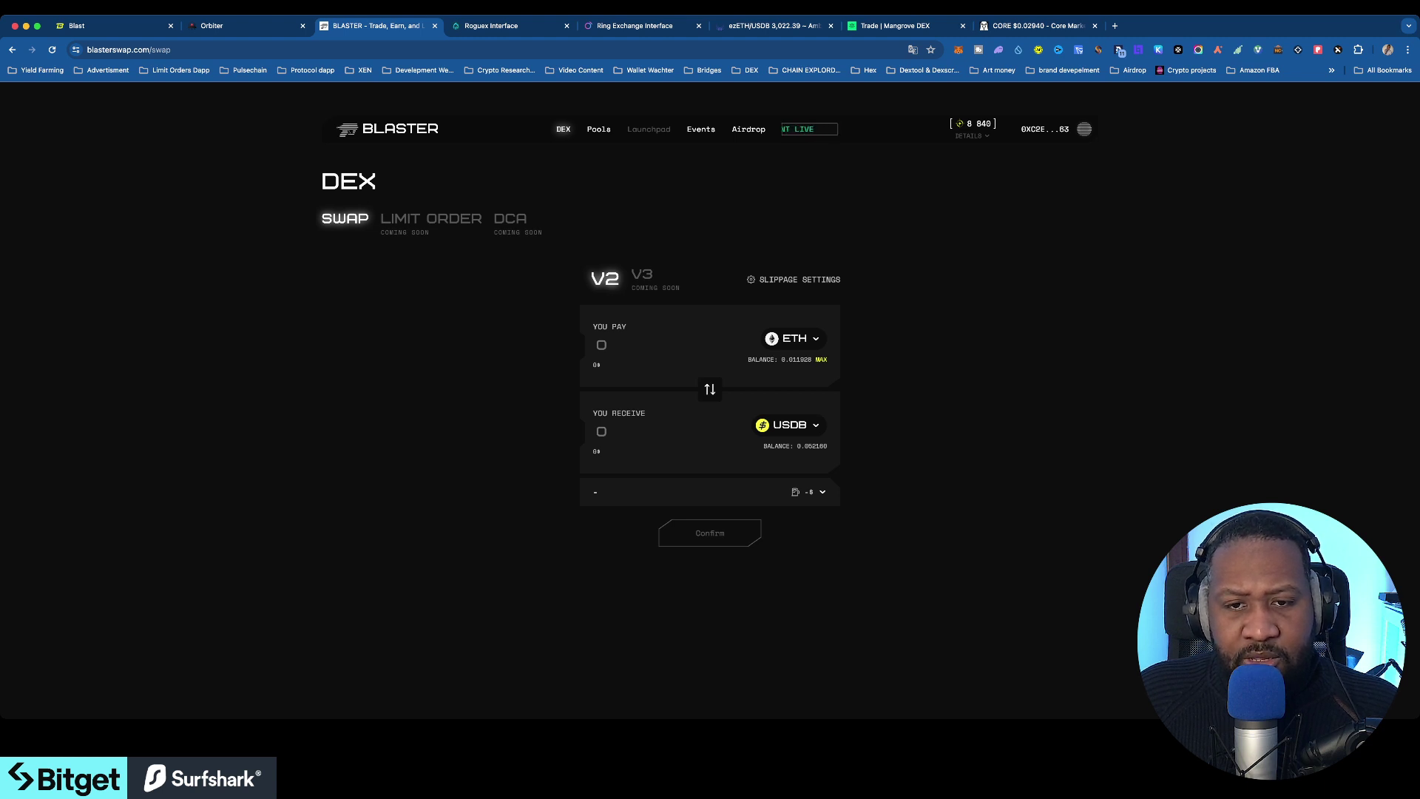
left_click(821, 360)
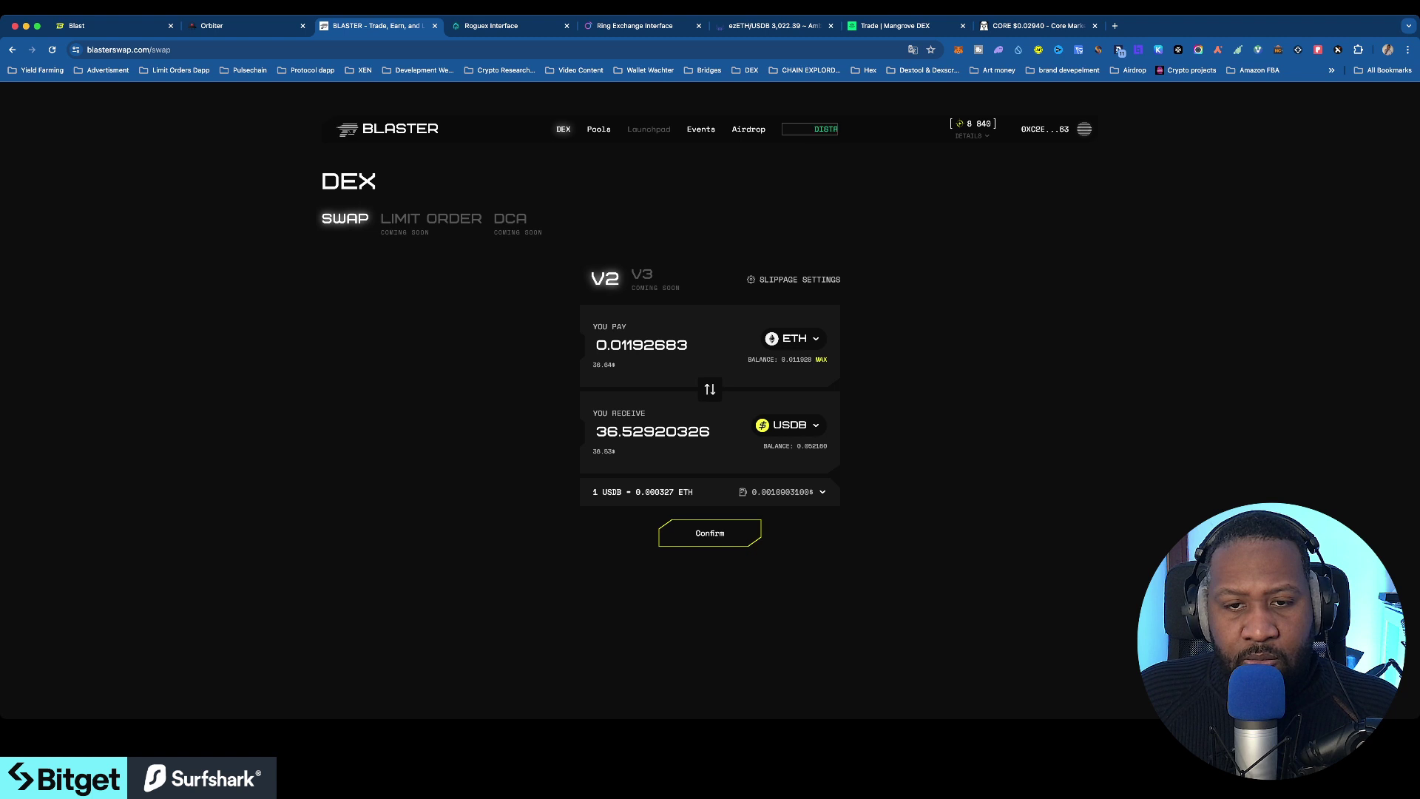
left_click(710, 389)
left_click(653, 345)
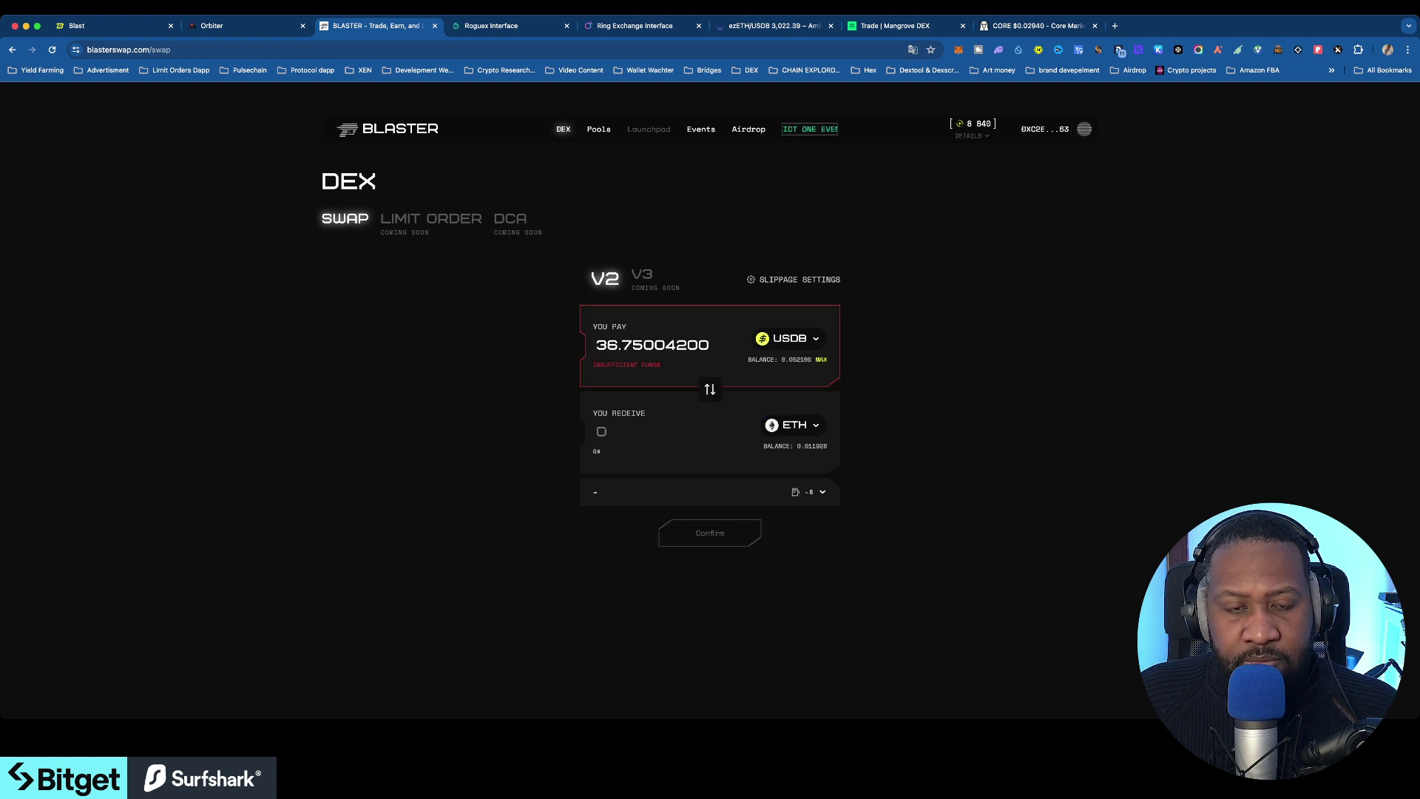
Swap 0.04216024 USDB for ETH on Blaster and dismiss the completion dialog.
left_click(822, 359)
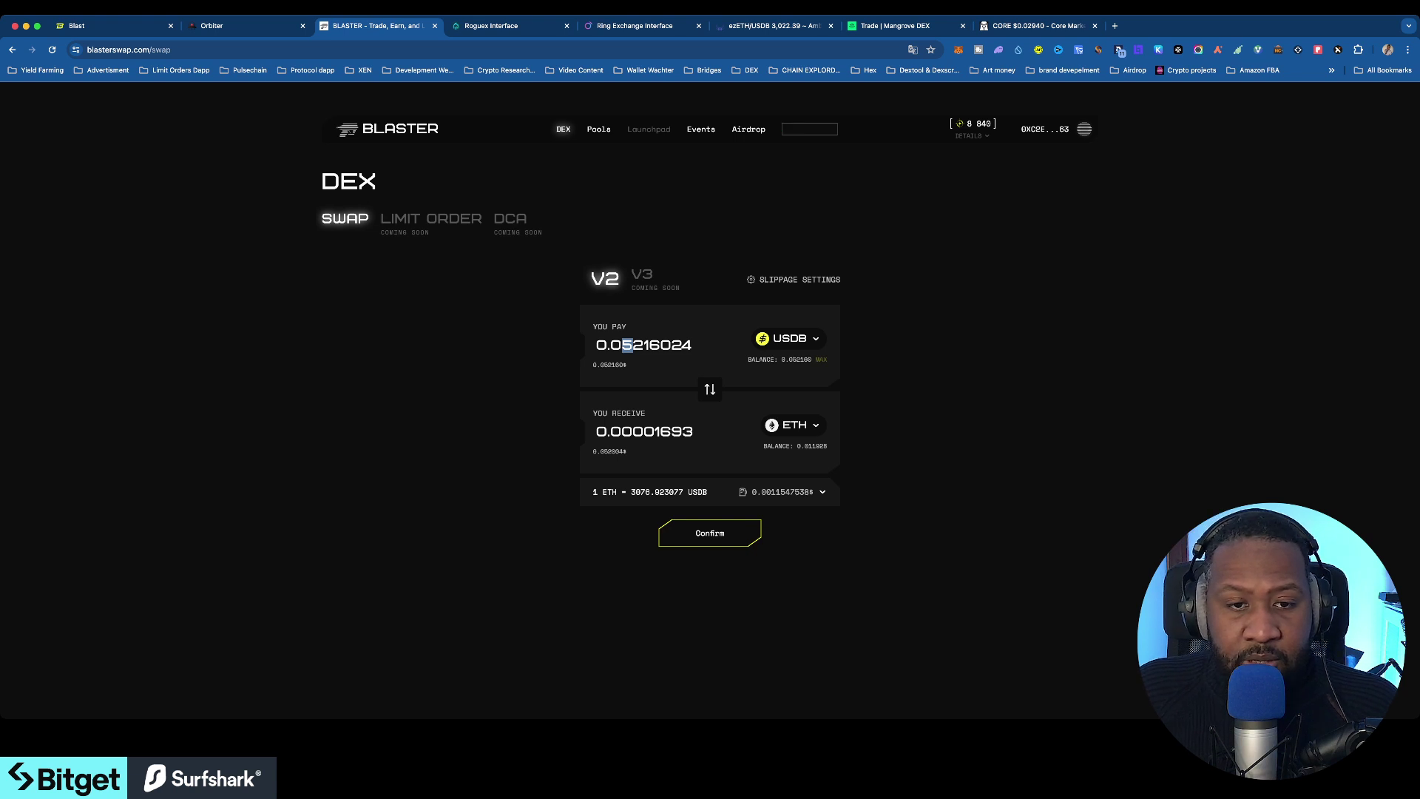
type("4")
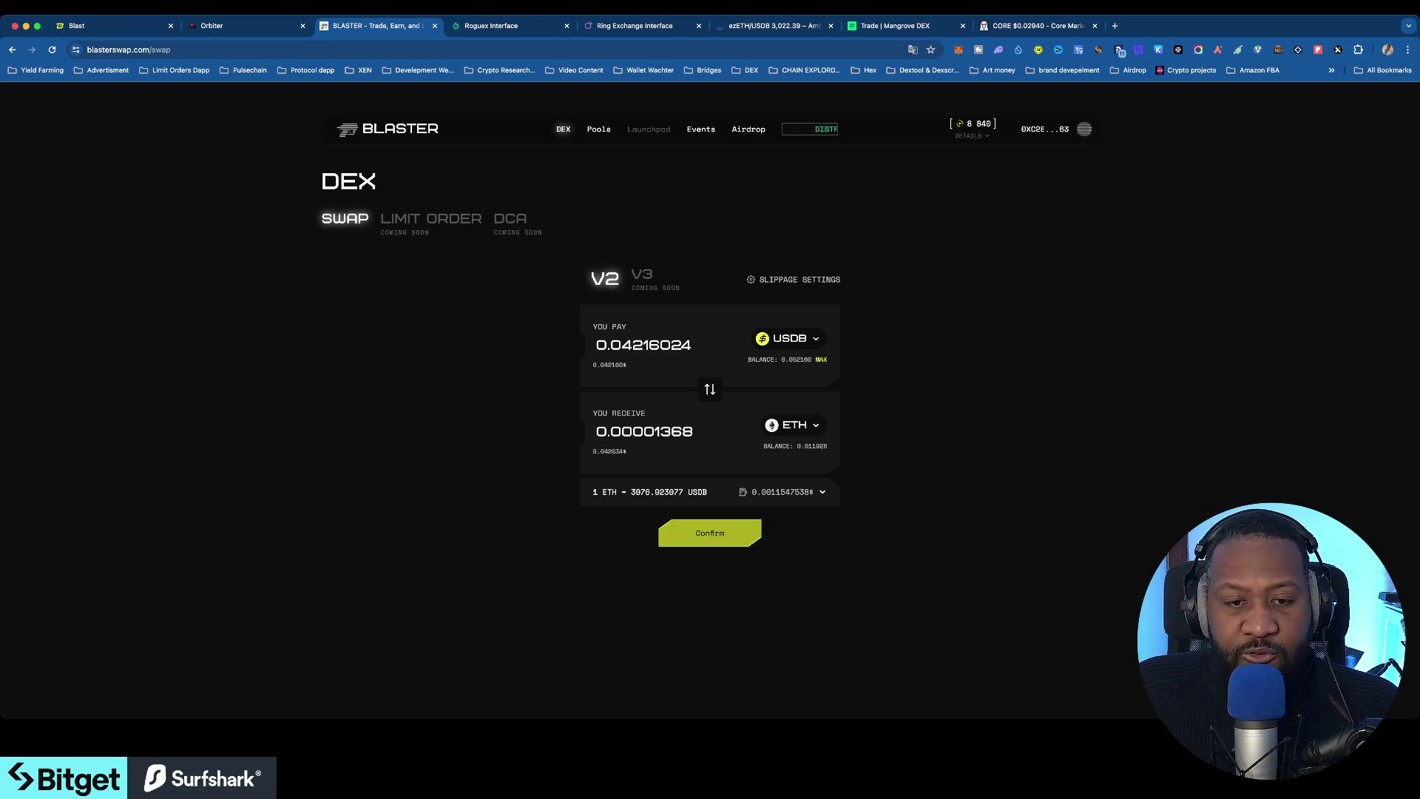
left_click(710, 533)
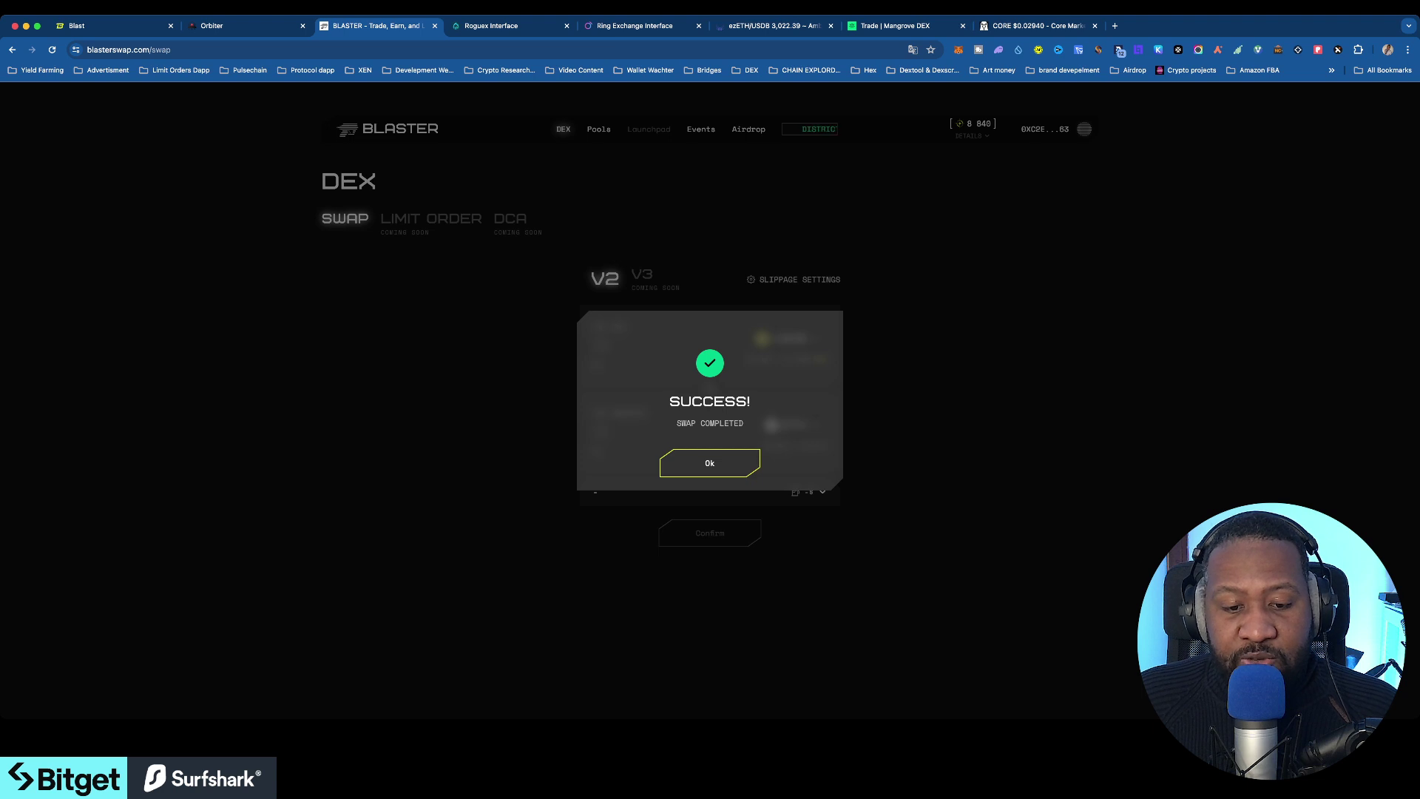
left_click(710, 463)
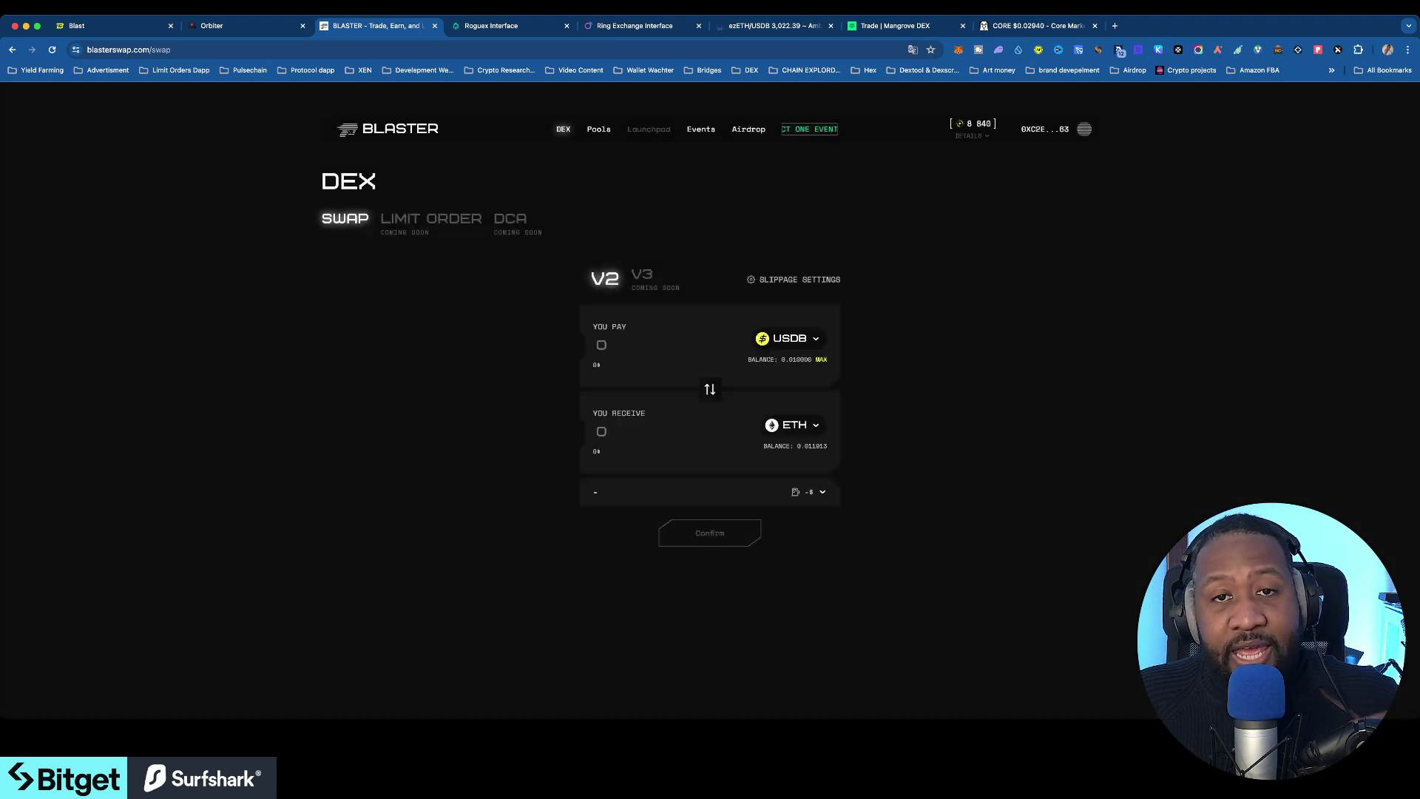